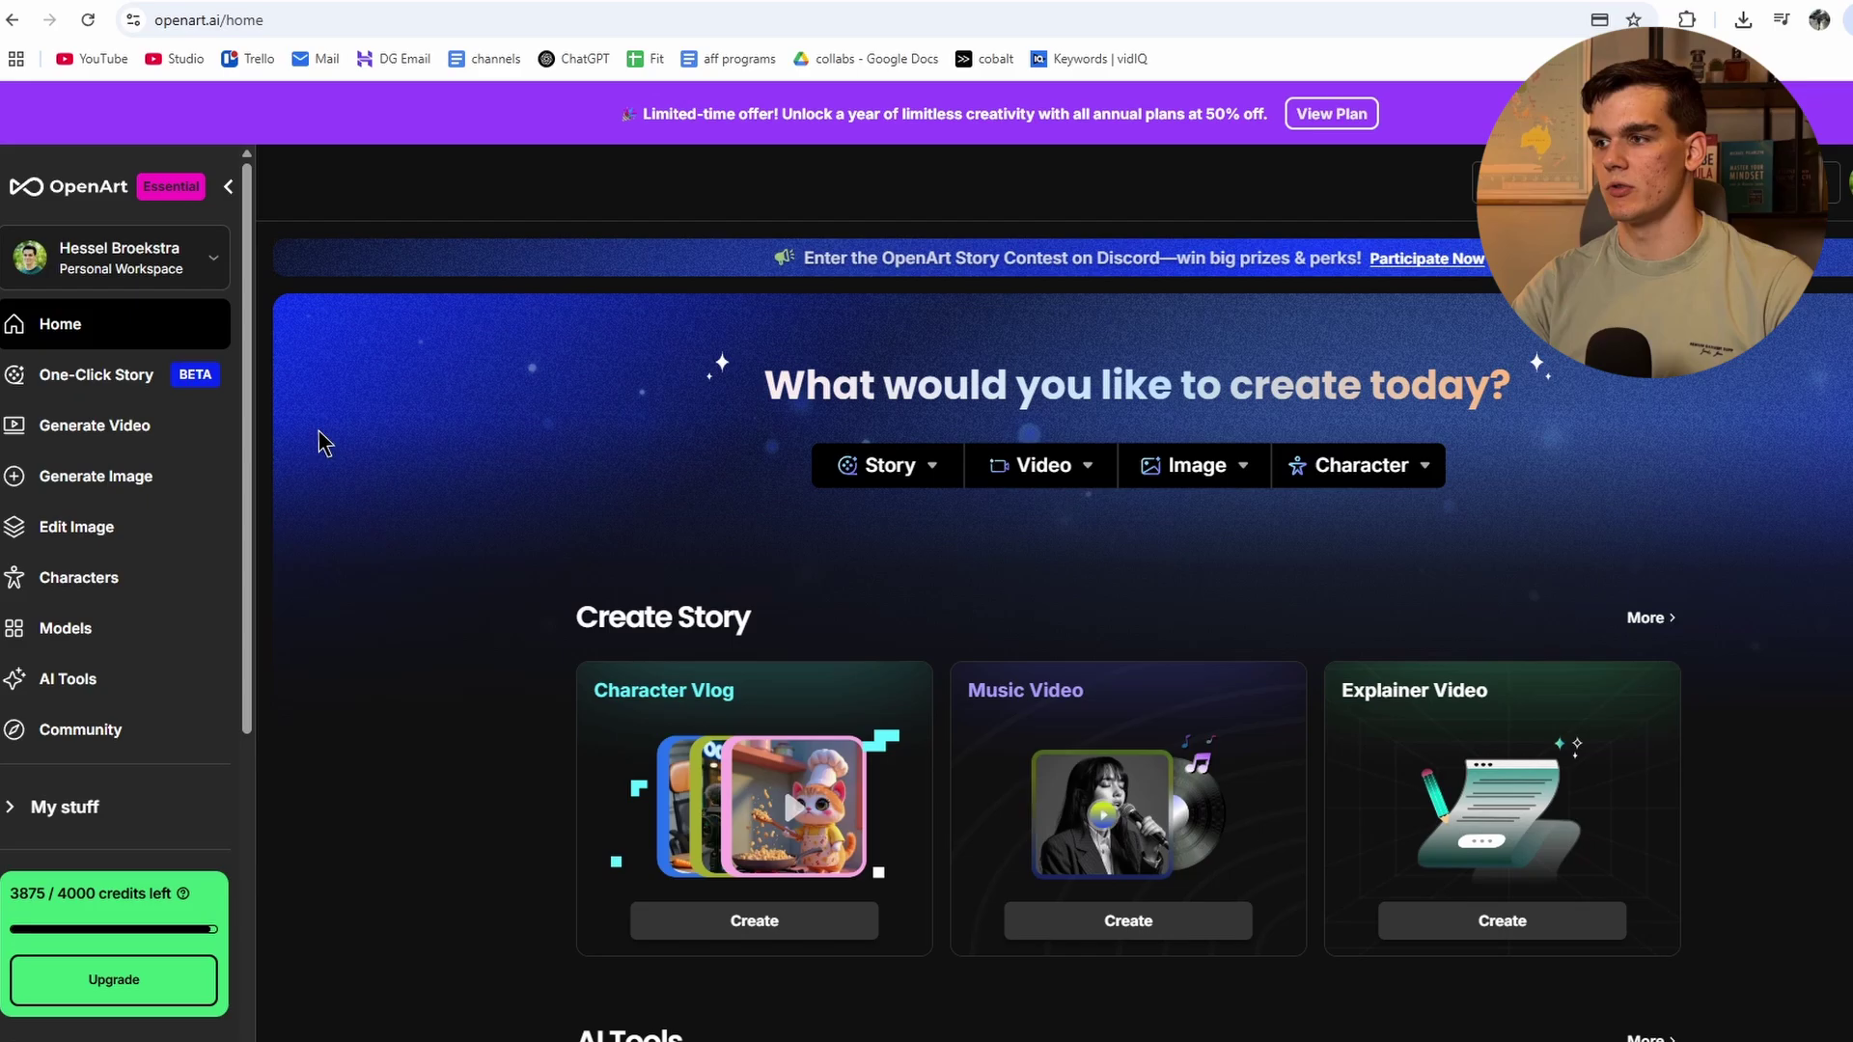
Open OpenArt's Characters section and start a new character from 4+ images
left_click(53, 594)
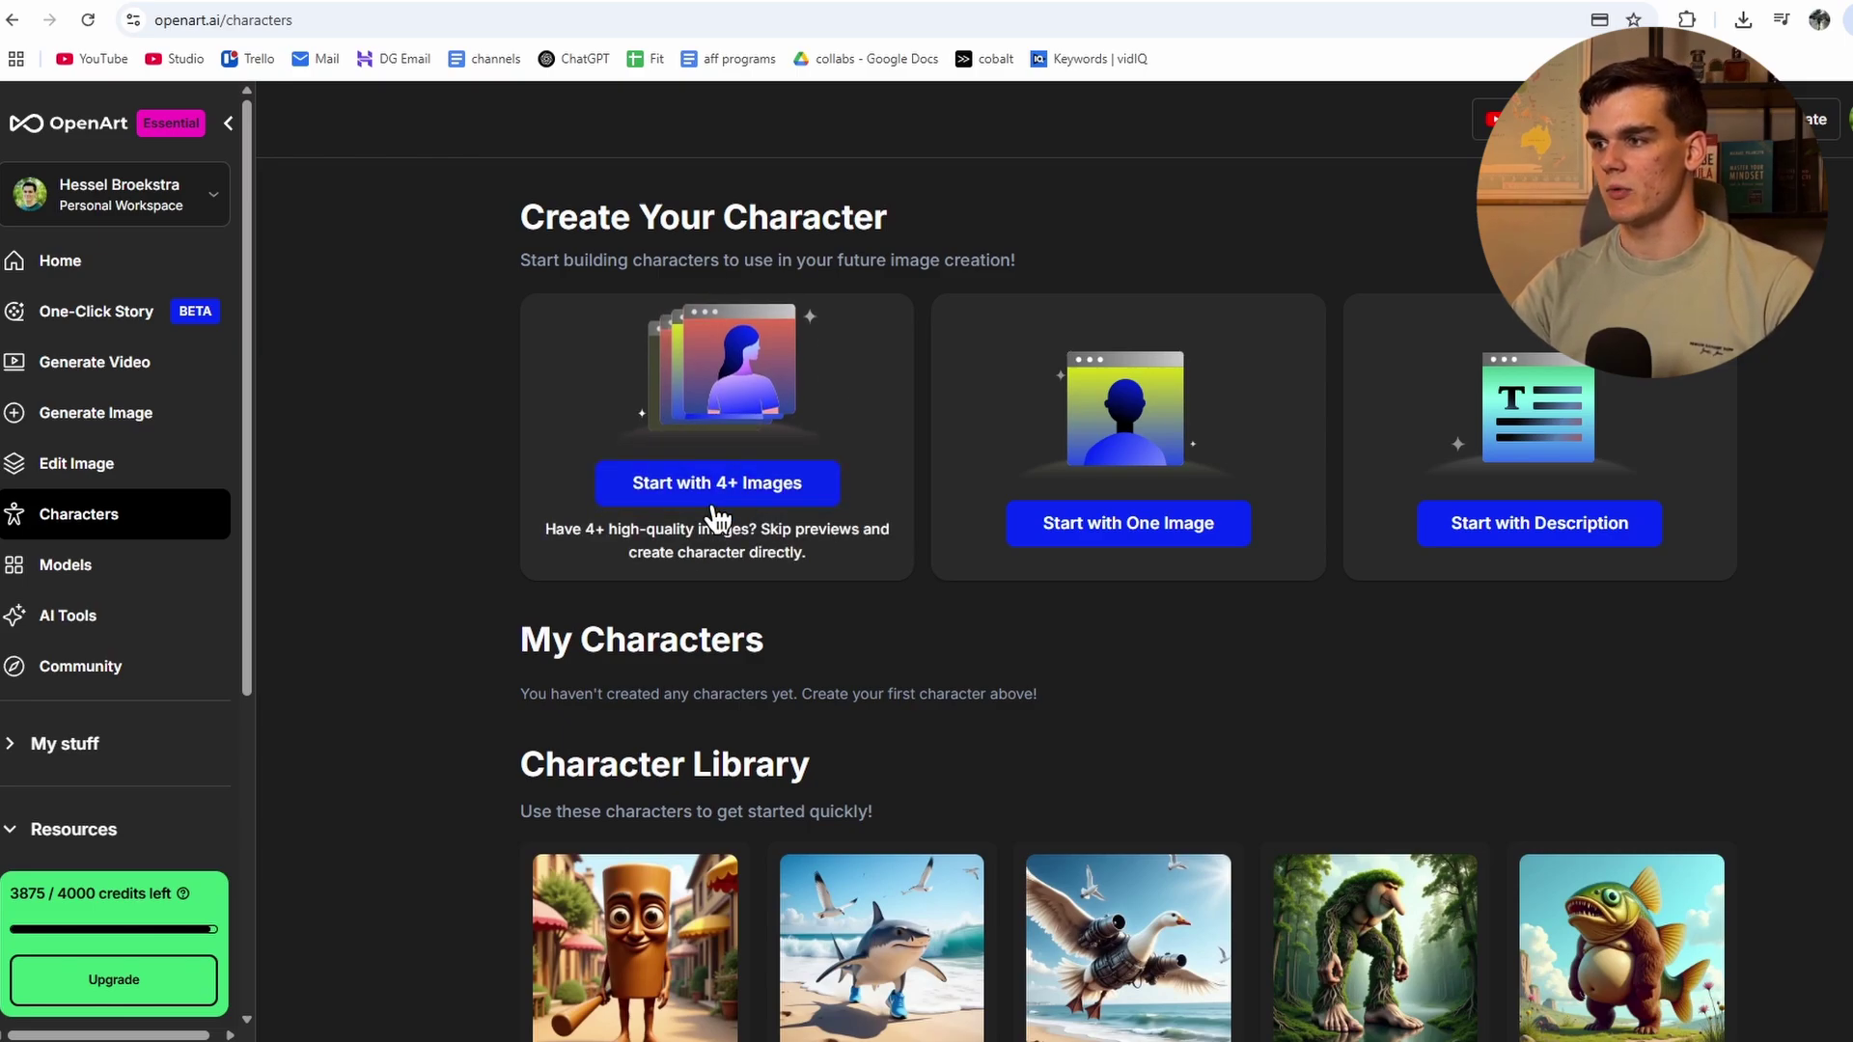
left_click(695, 487)
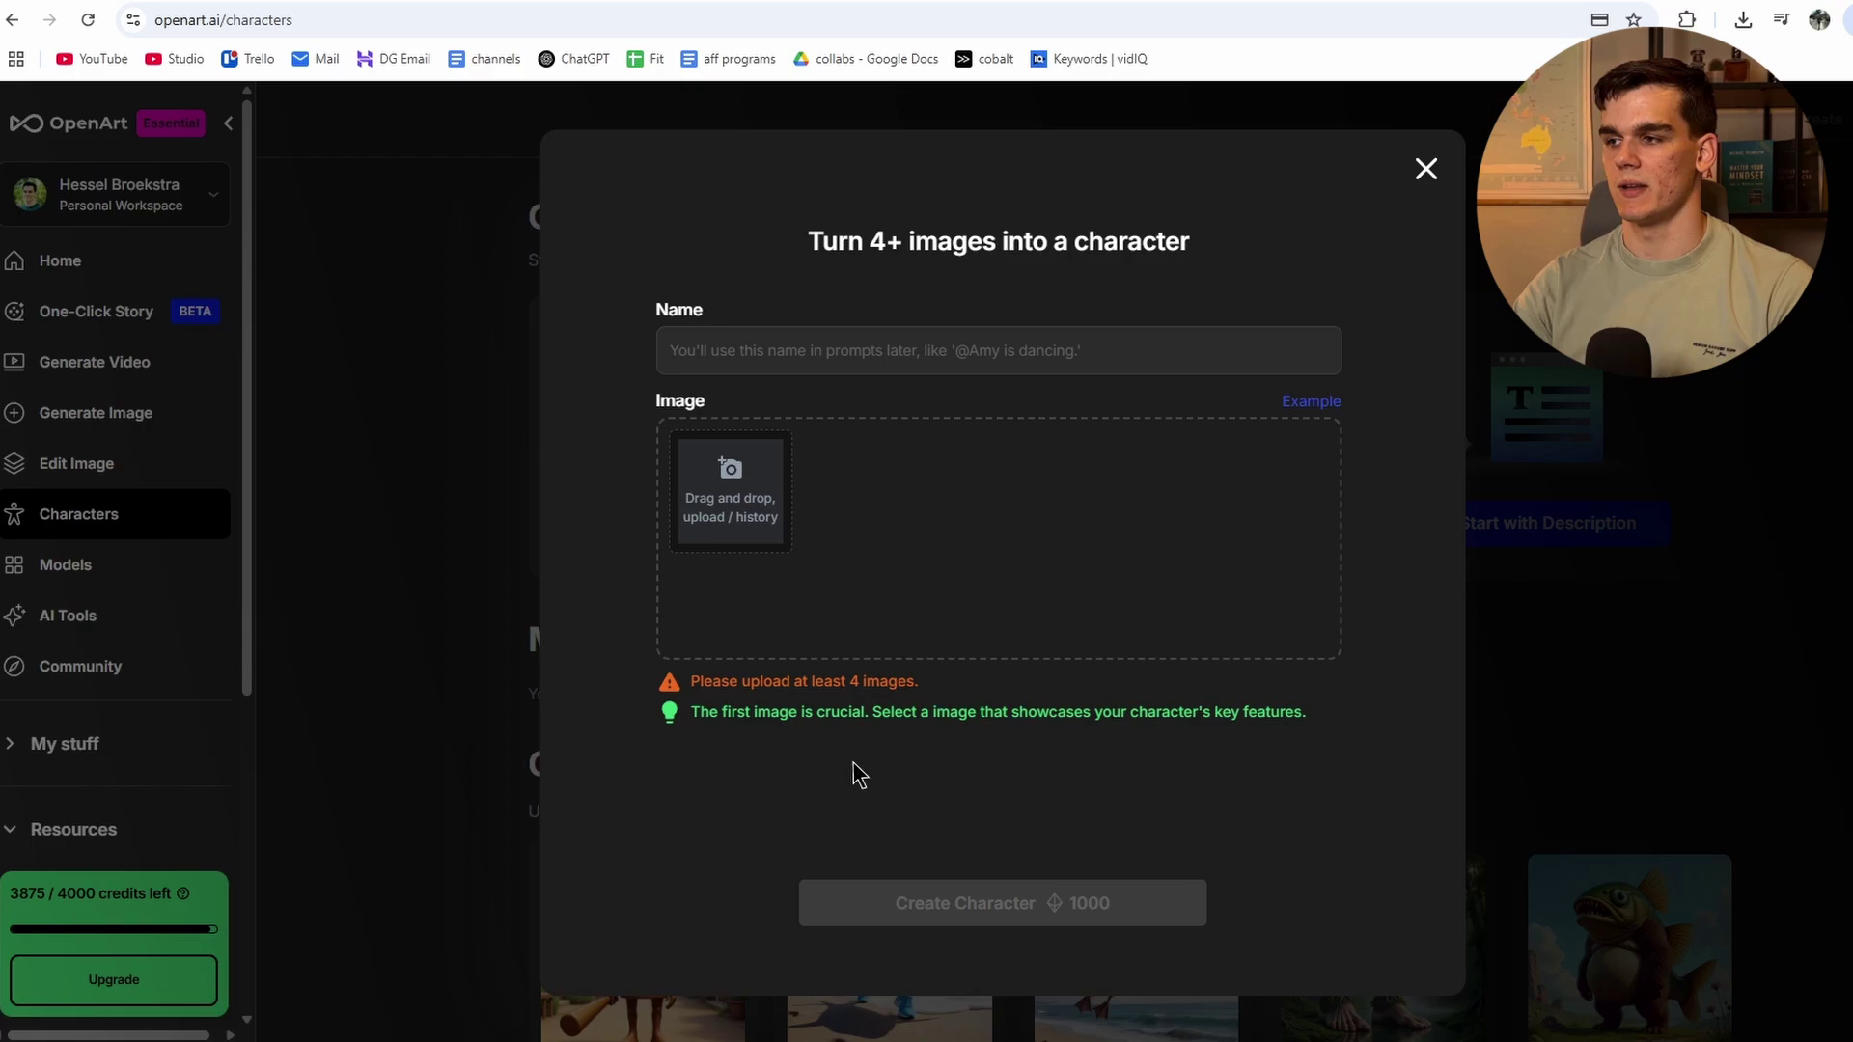
Upload the front-facing photo 10 as the character's first image
key("alt+Tab")
left_click_drag(1564, 259, 1095, 616)
left_click(1318, 796)
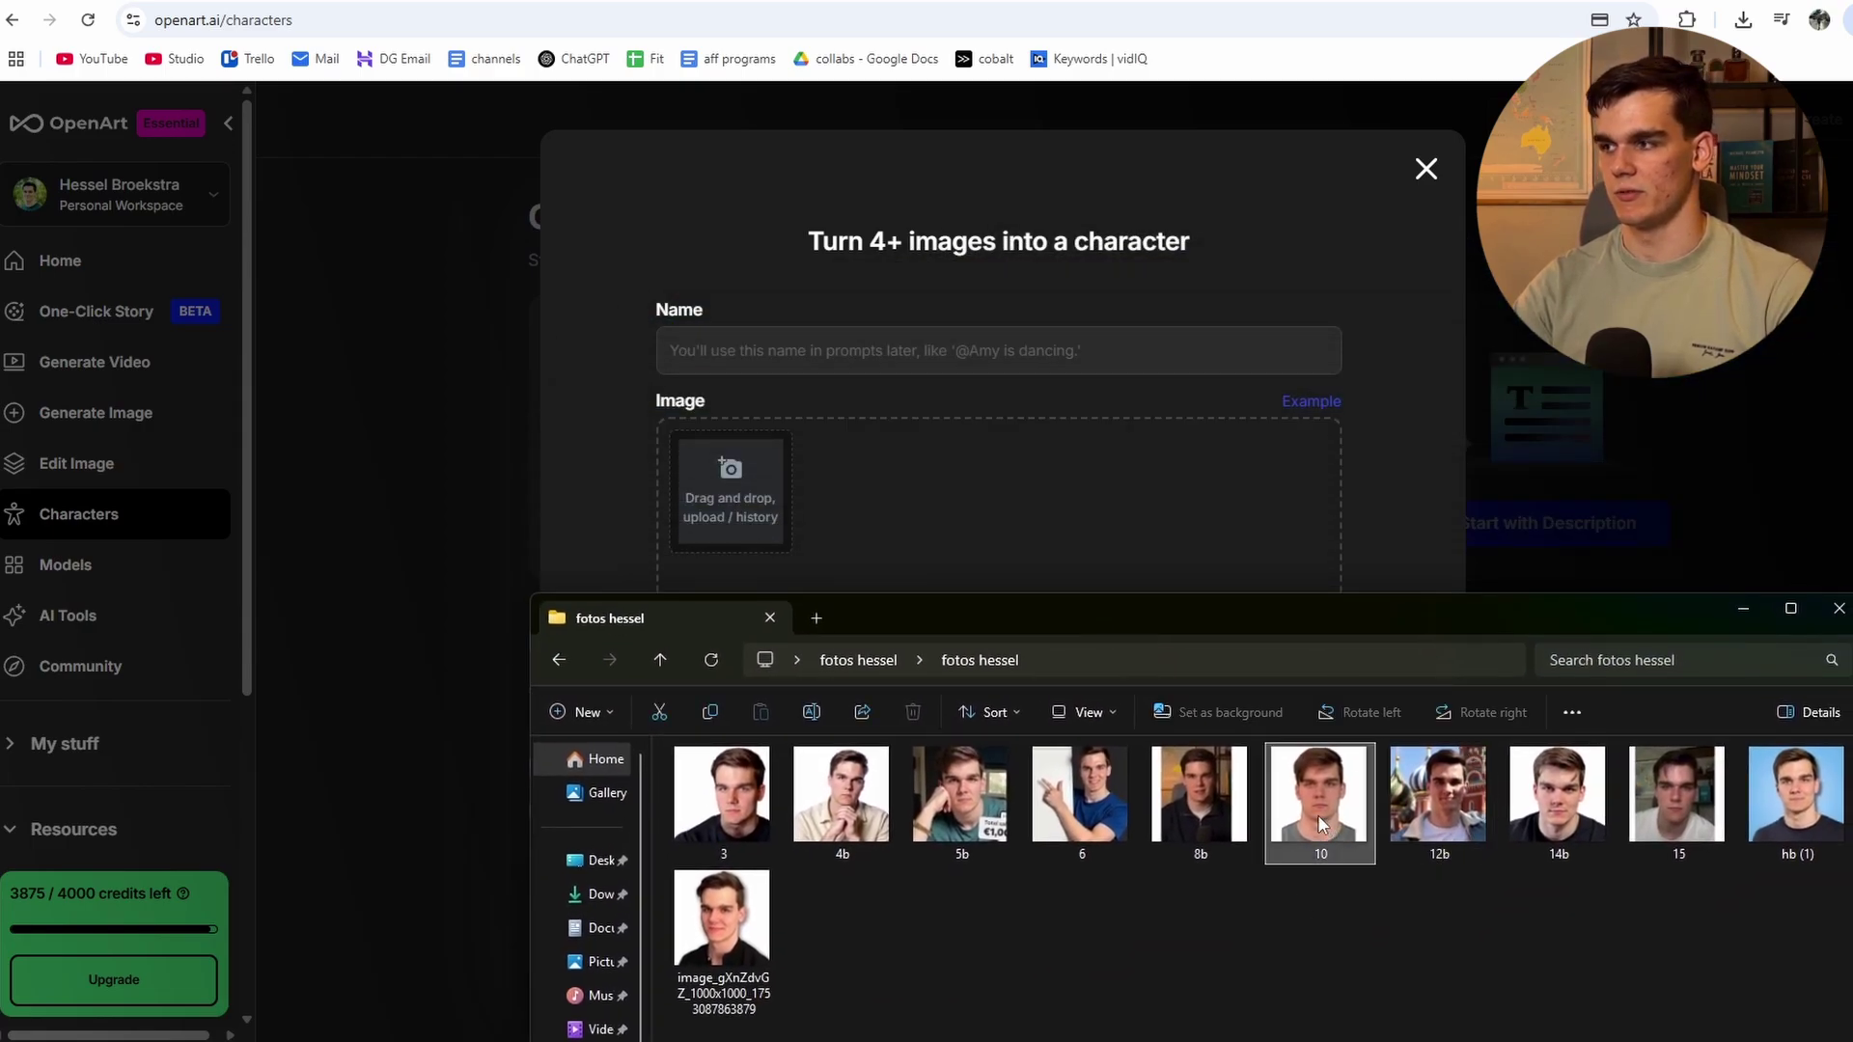
left_click_drag(1318, 796, 736, 534)
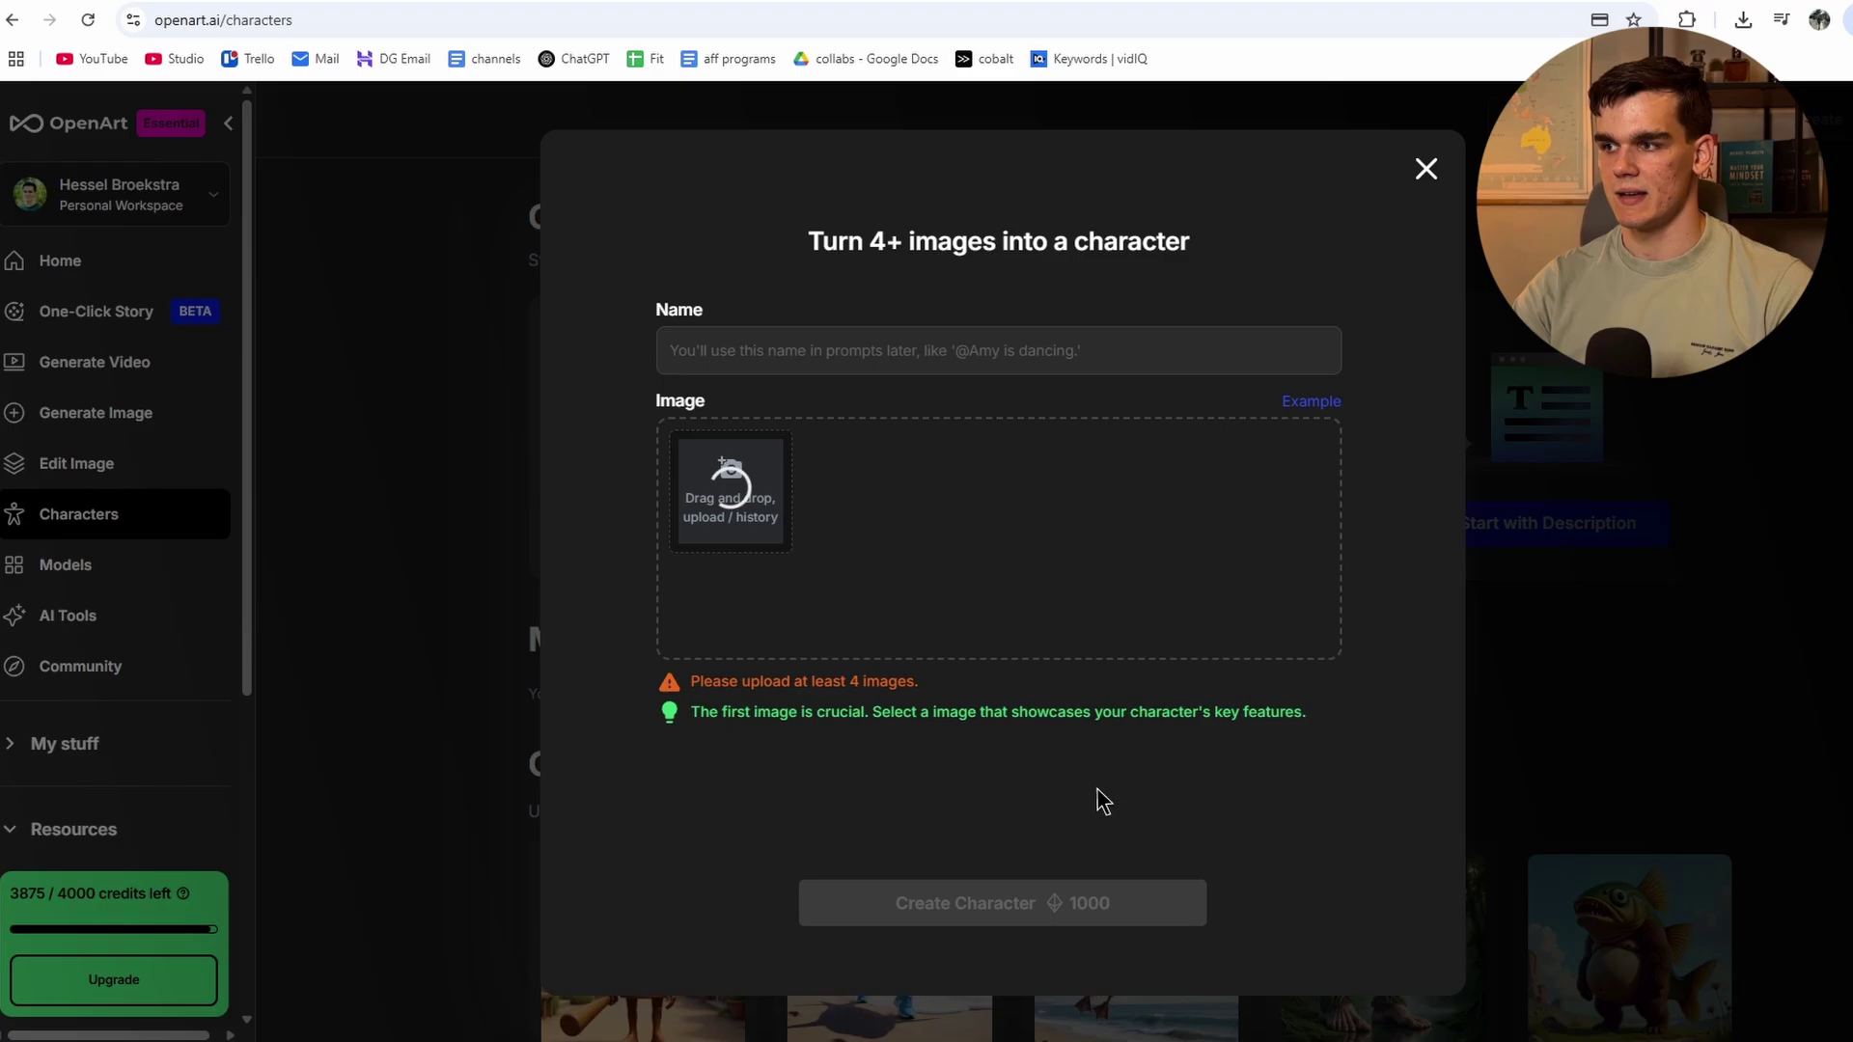
Upload the remaining ten photos, enter a character name, and create the character
left_click(1026, 981)
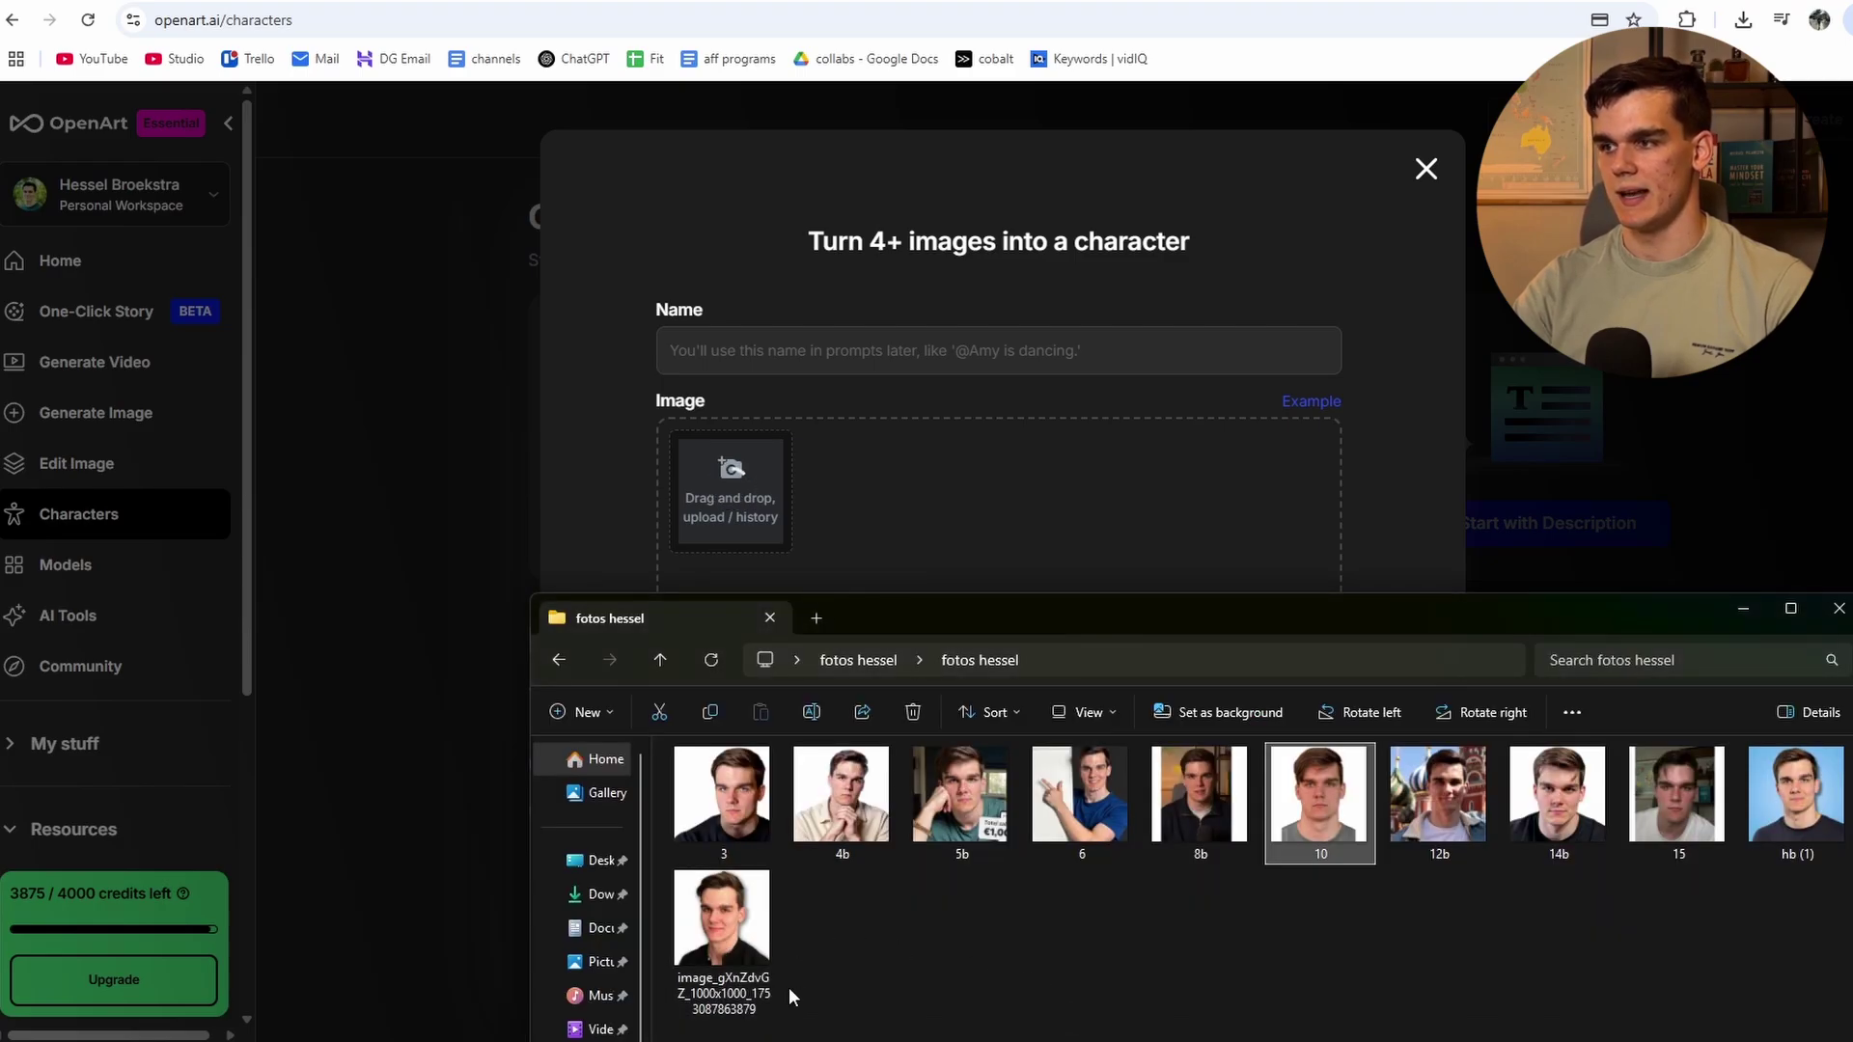
left_click_drag(664, 805, 1763, 935)
left_click(1330, 832, "ctrl")
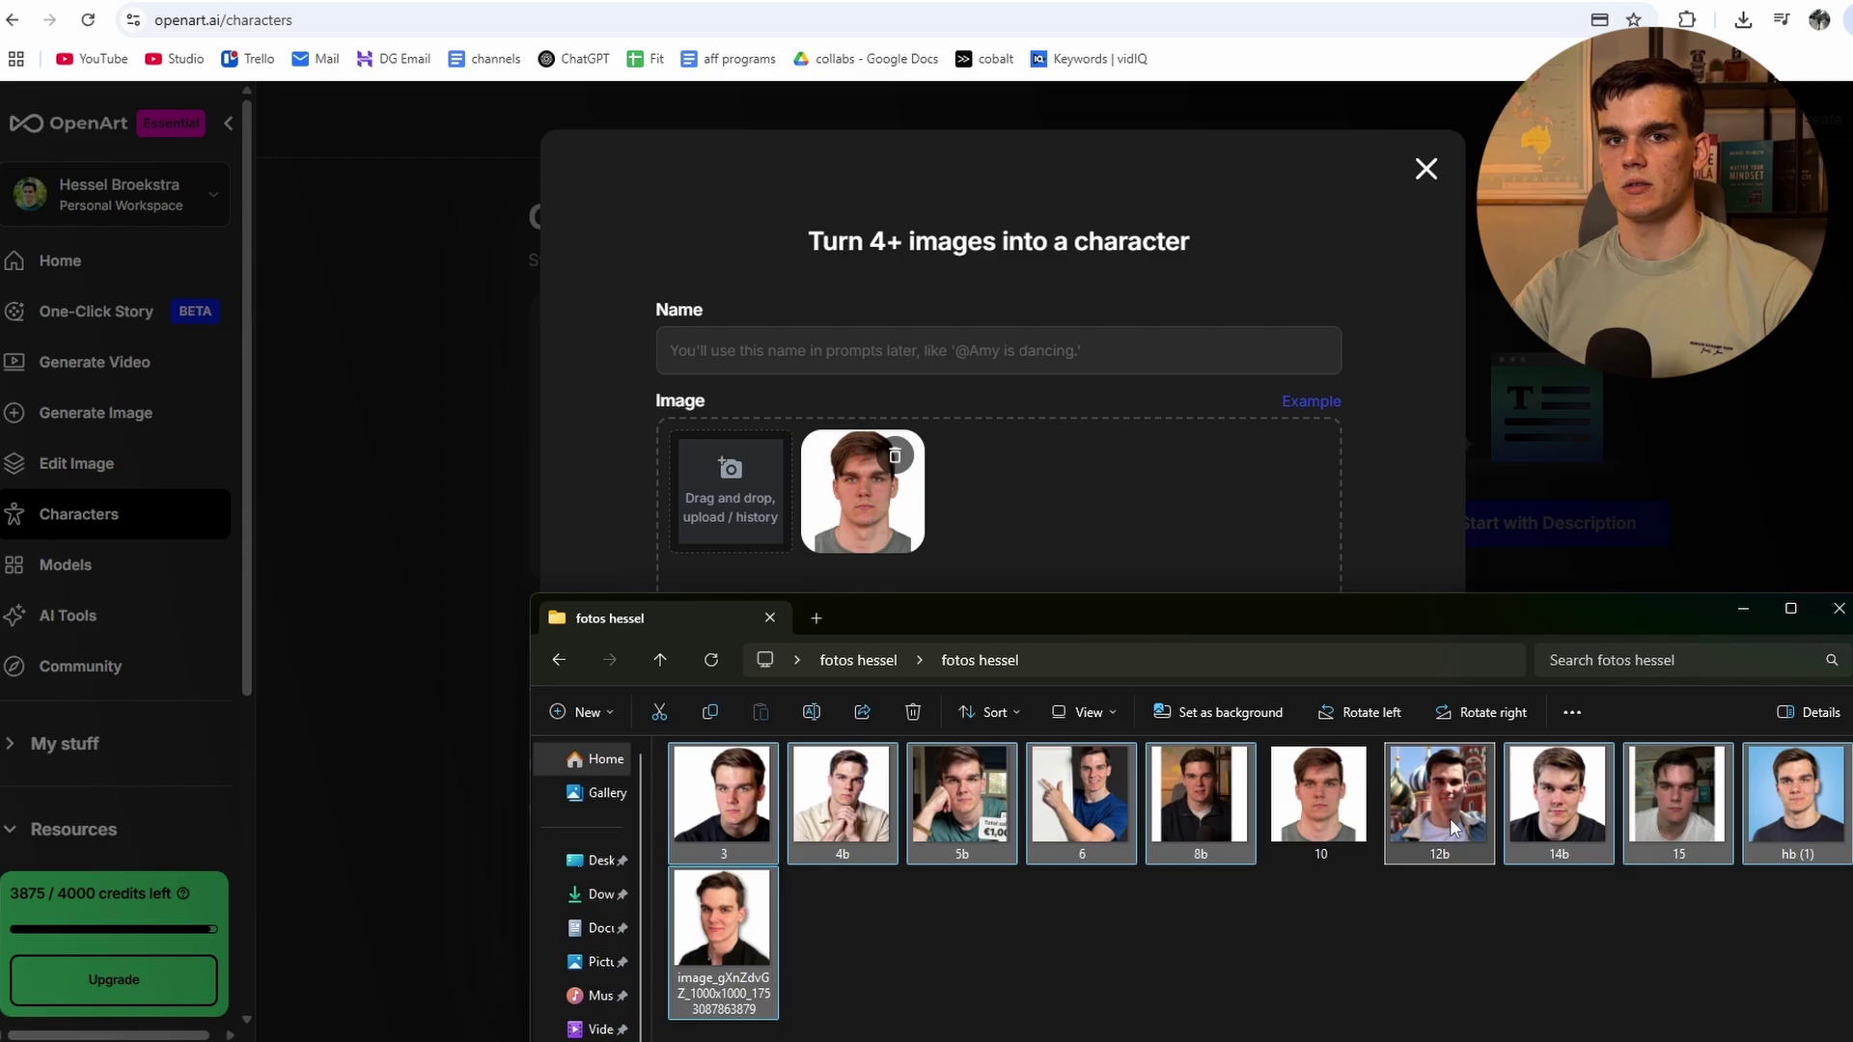
left_click_drag(1453, 828, 734, 497)
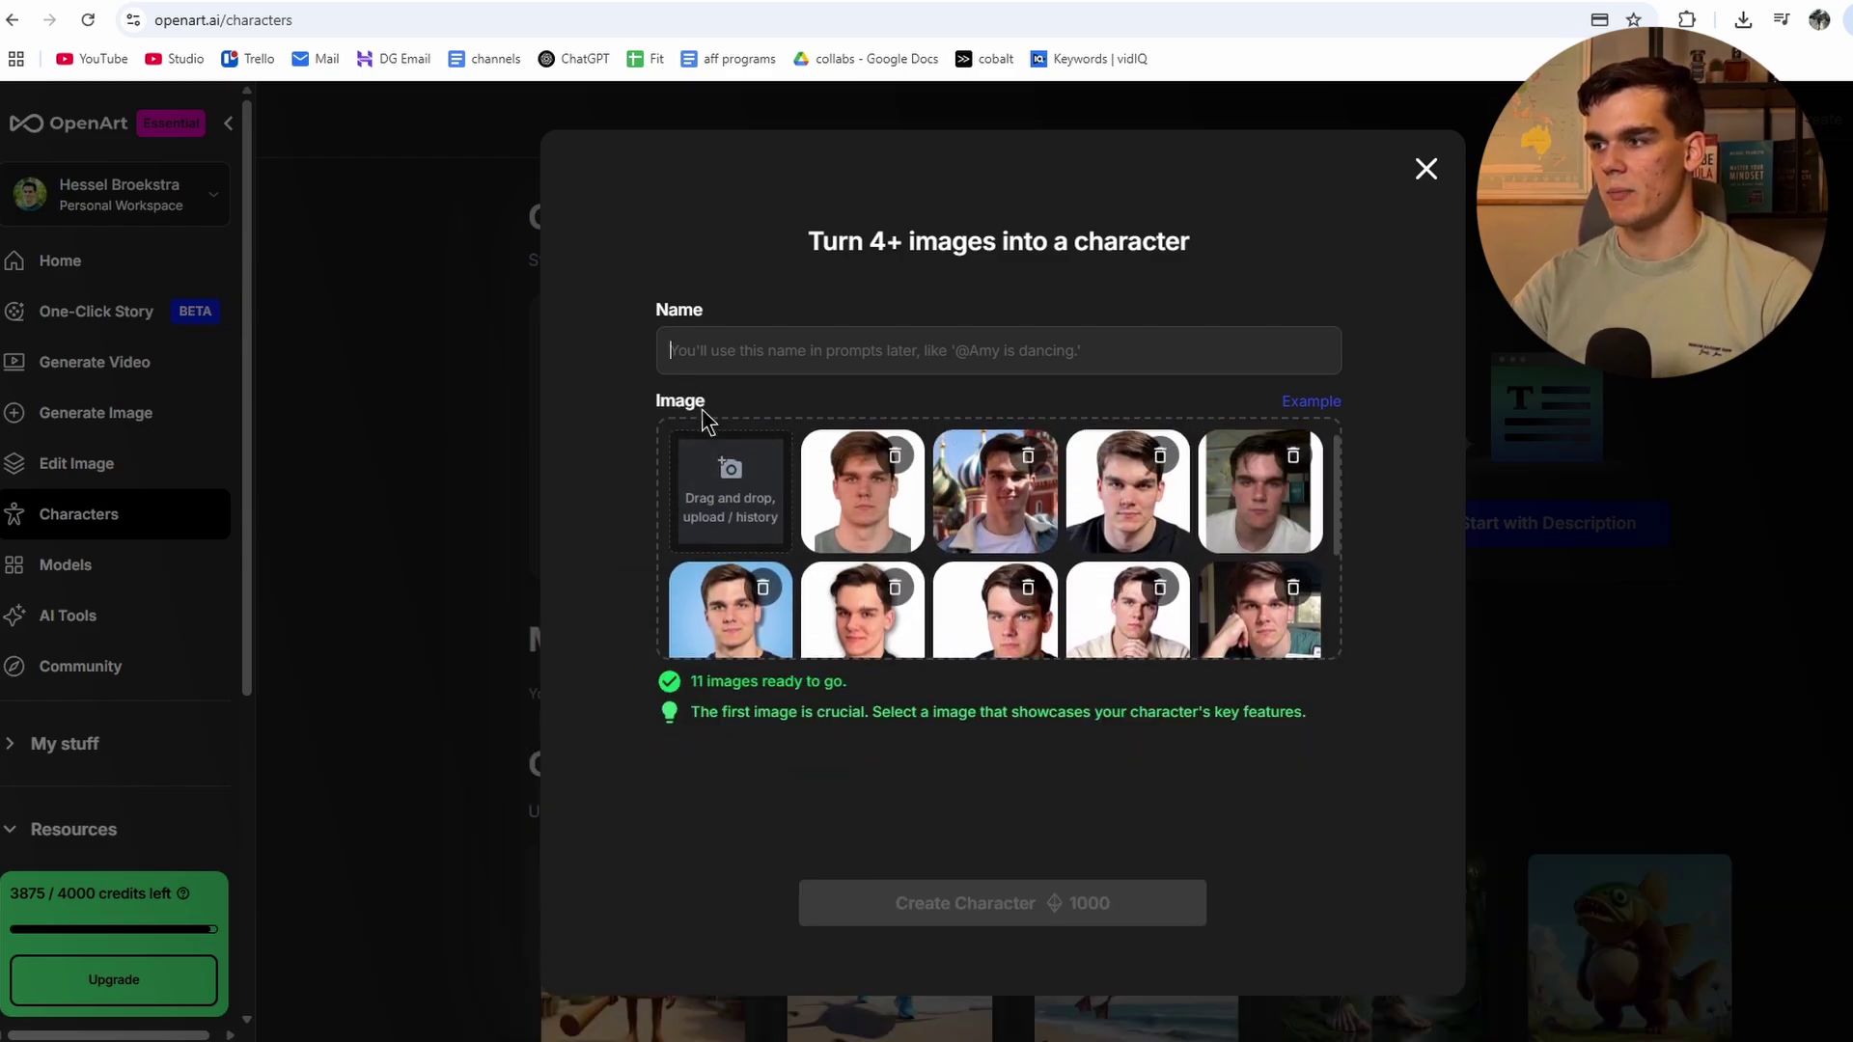
type("Hessel1")
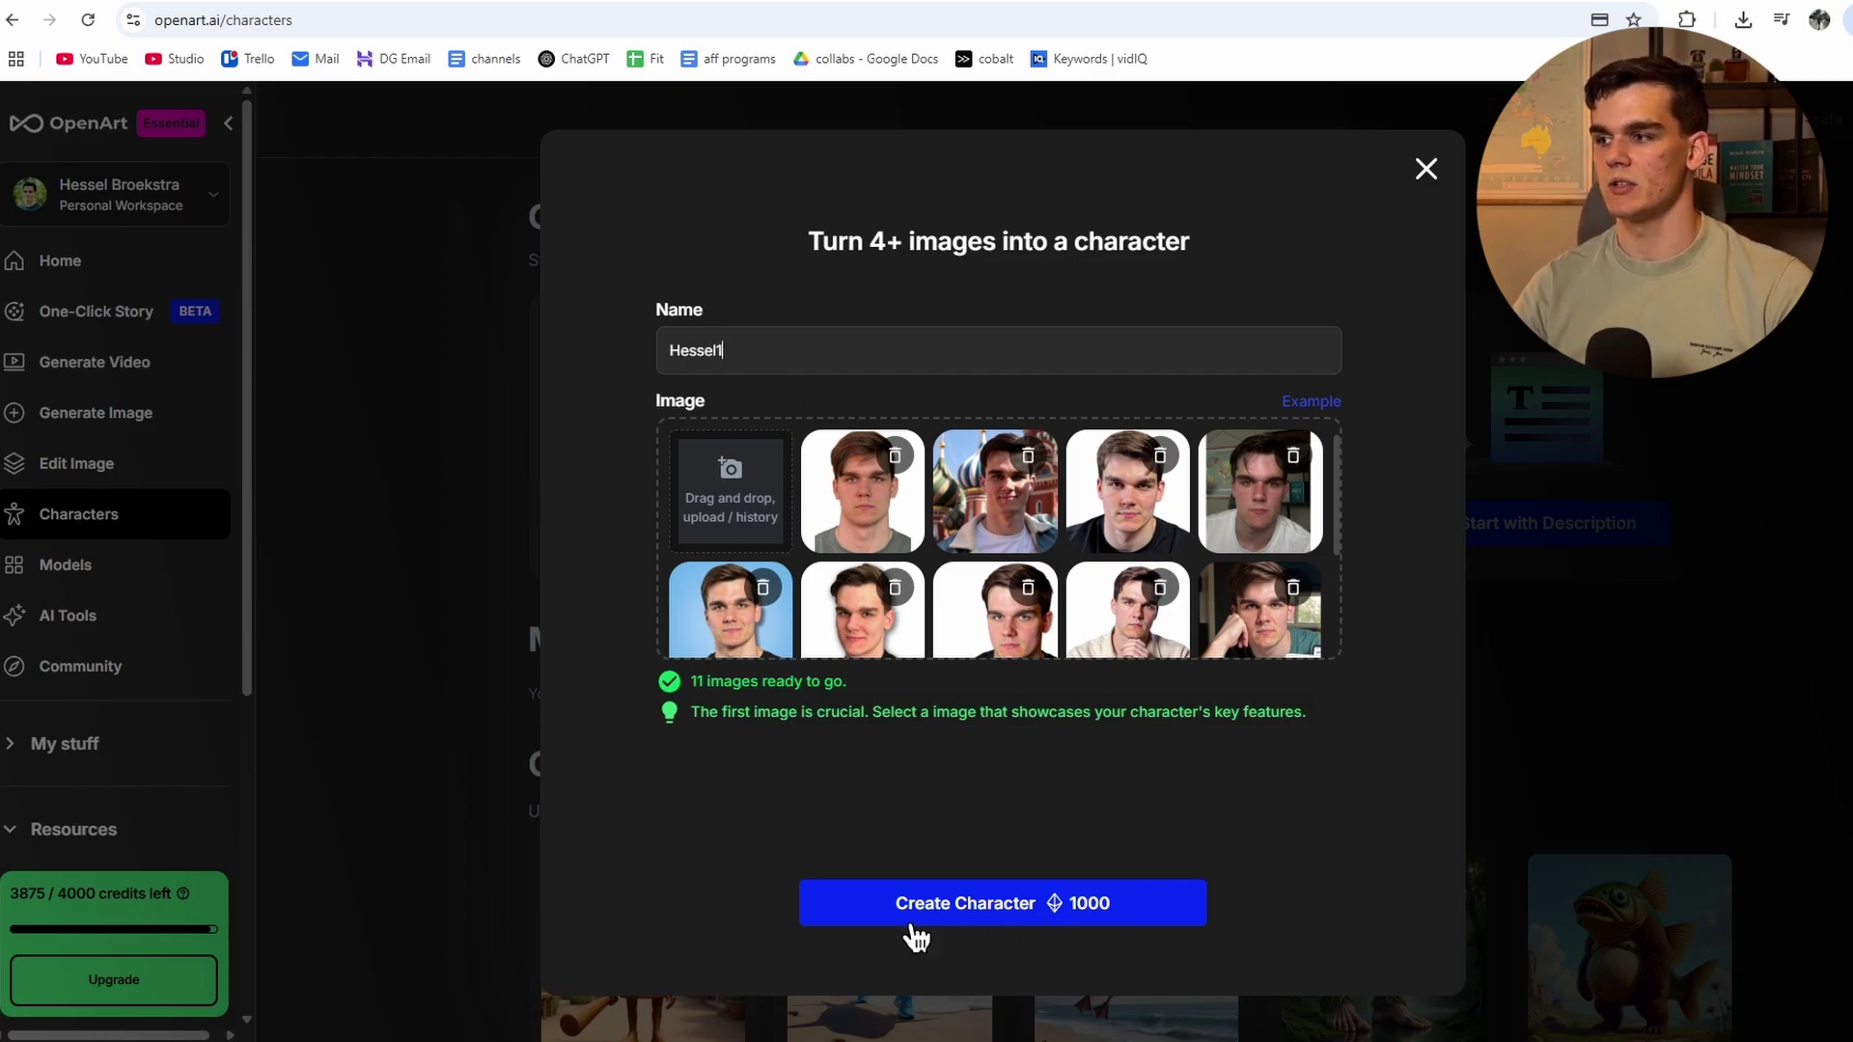
left_click(1003, 917)
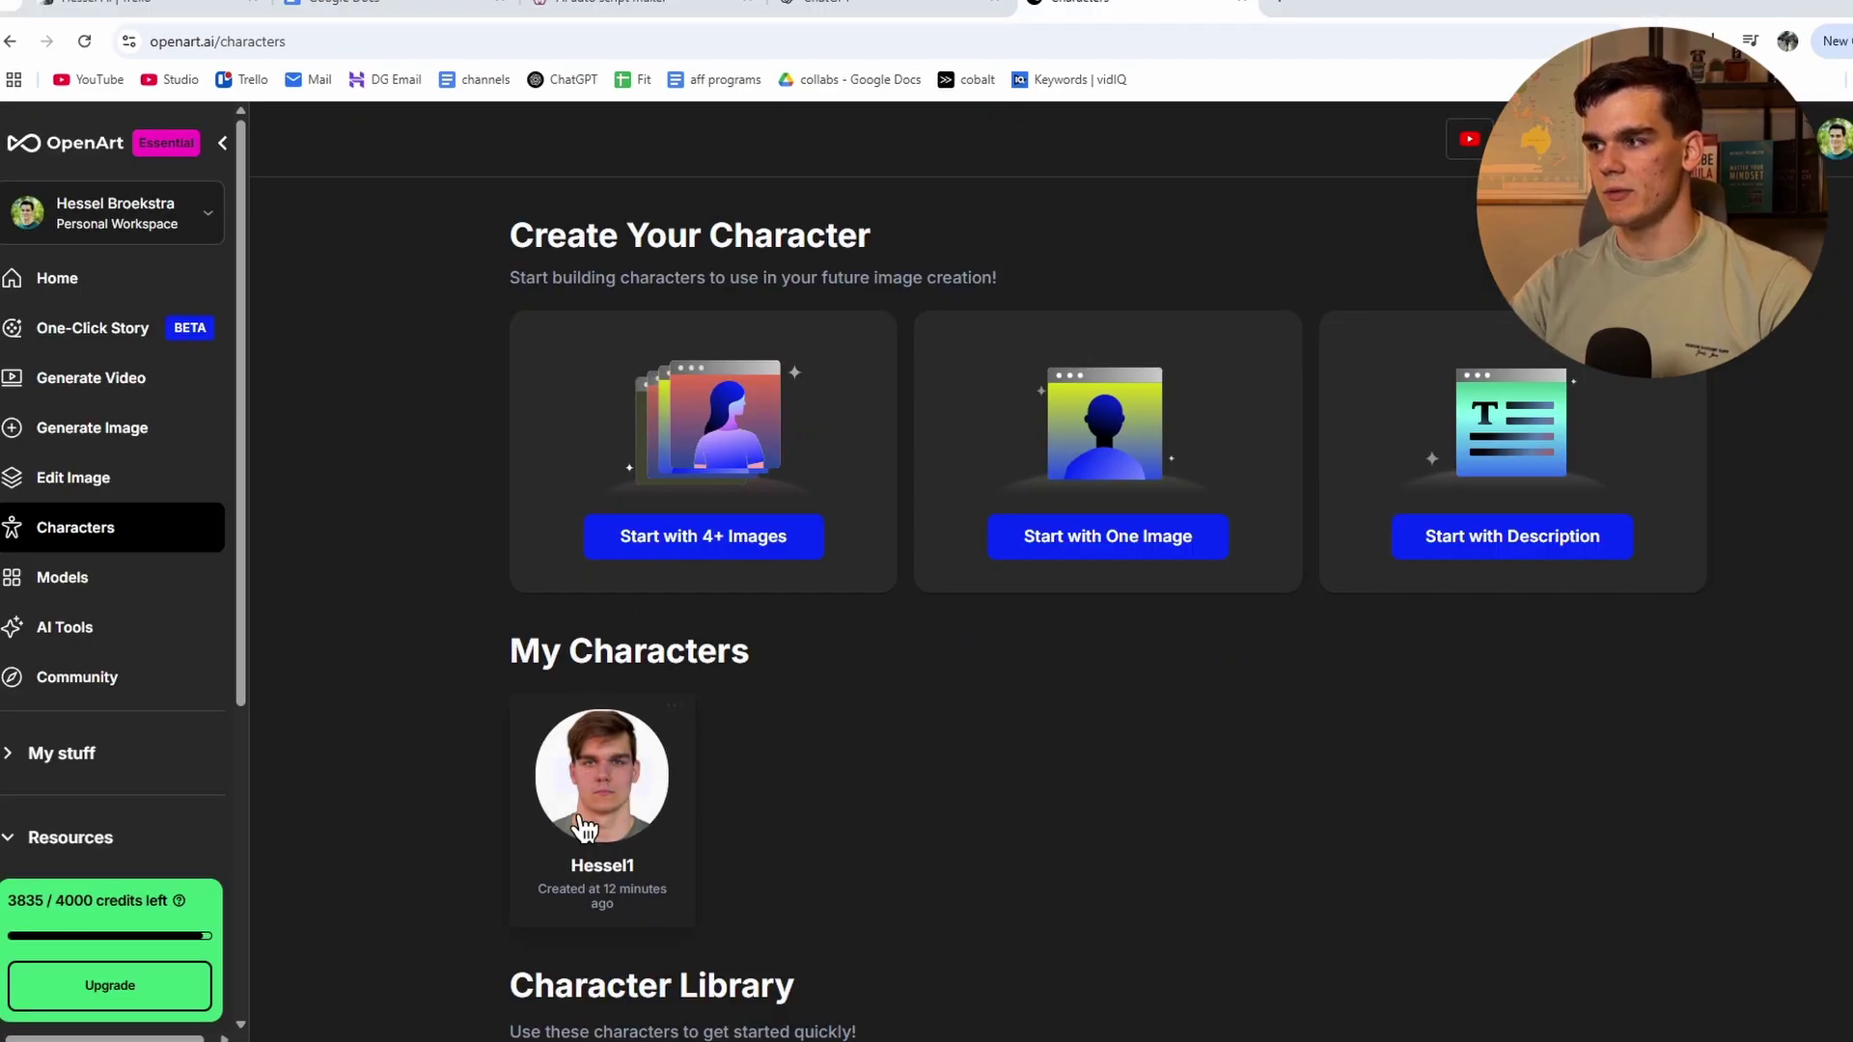
Open image generation for the new character and start editing its prompt
mouse_move(608, 796)
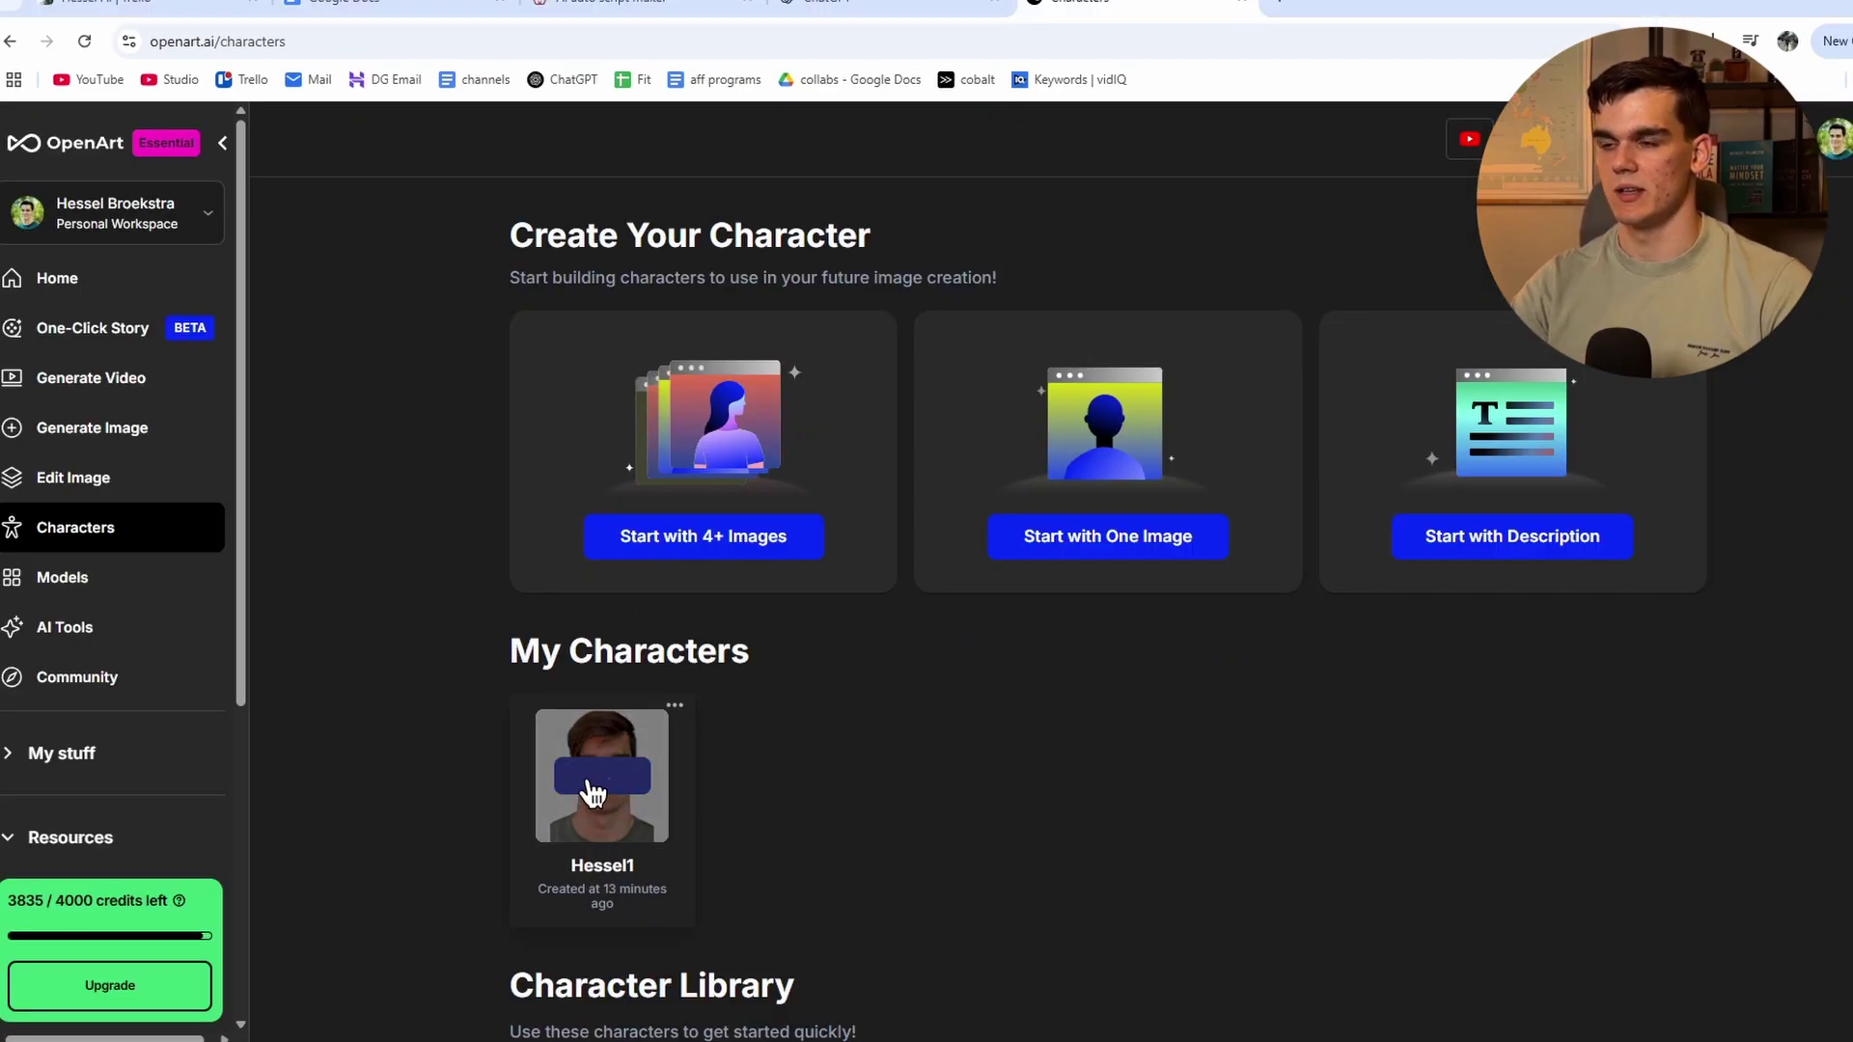
left_click(592, 786)
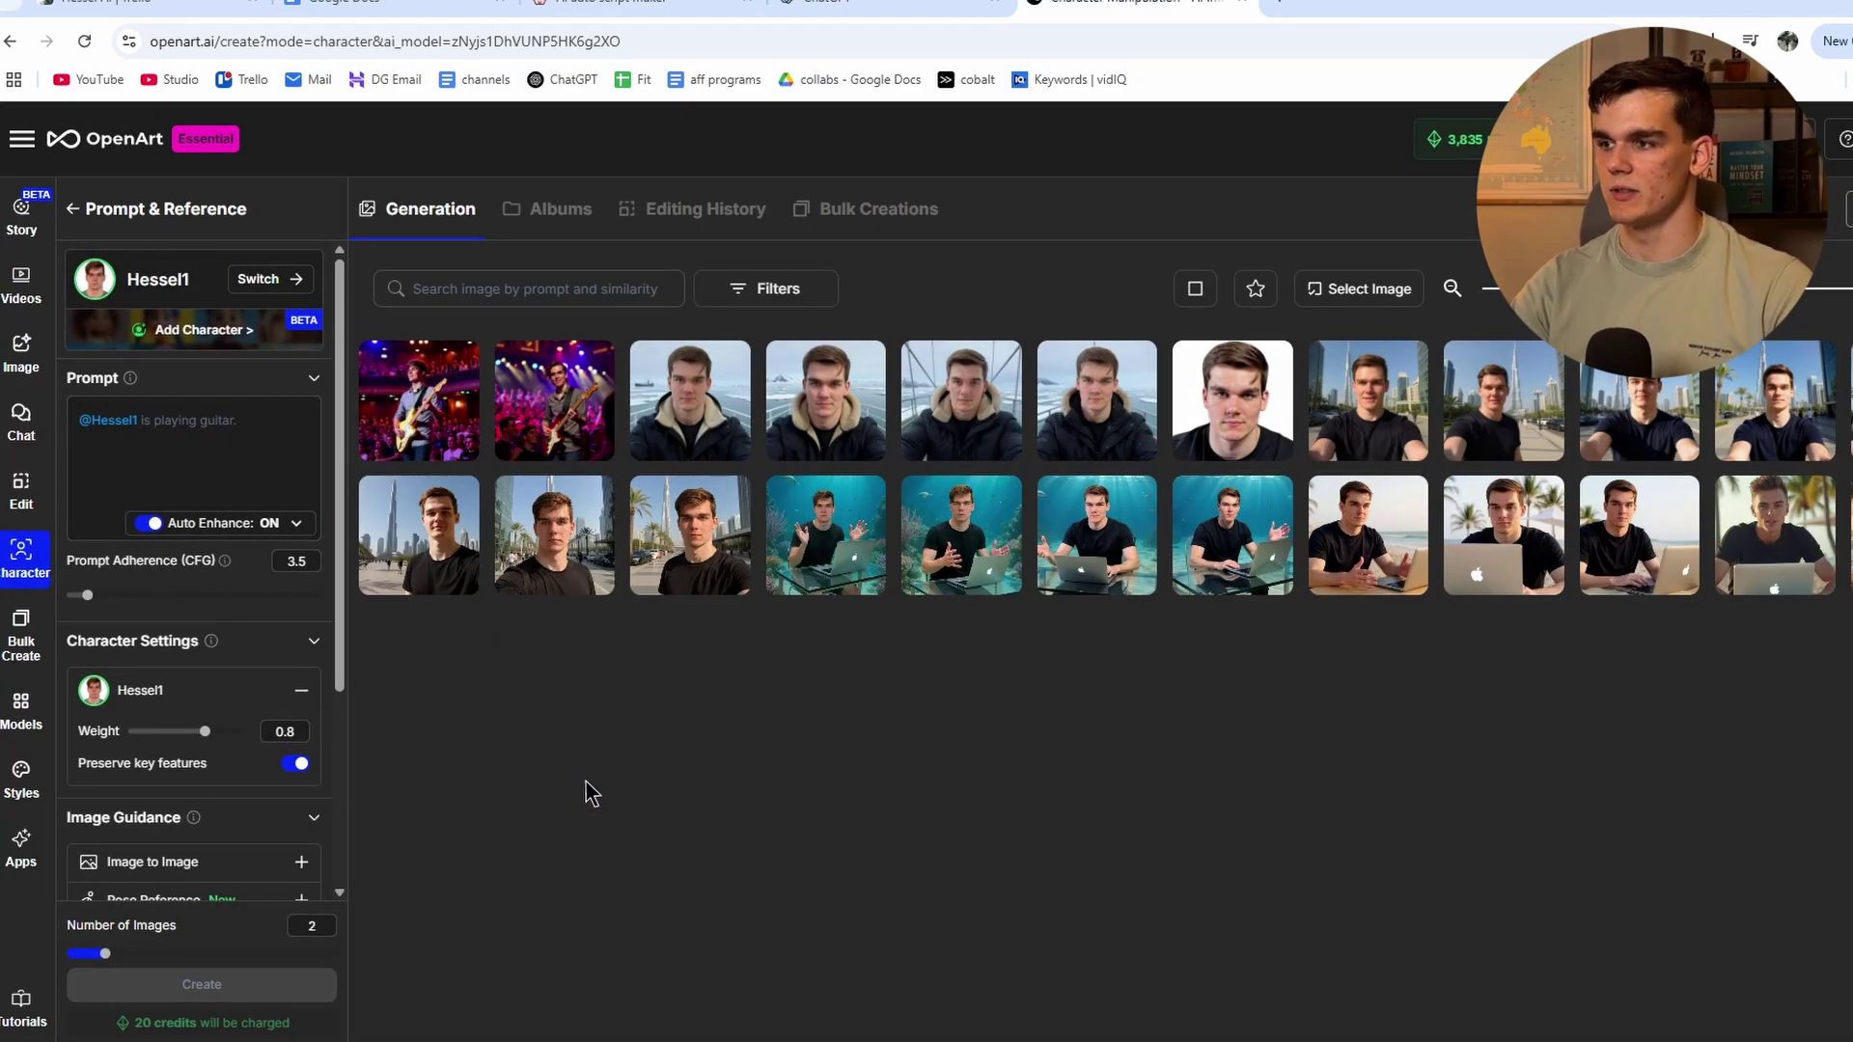
left_click(116, 438)
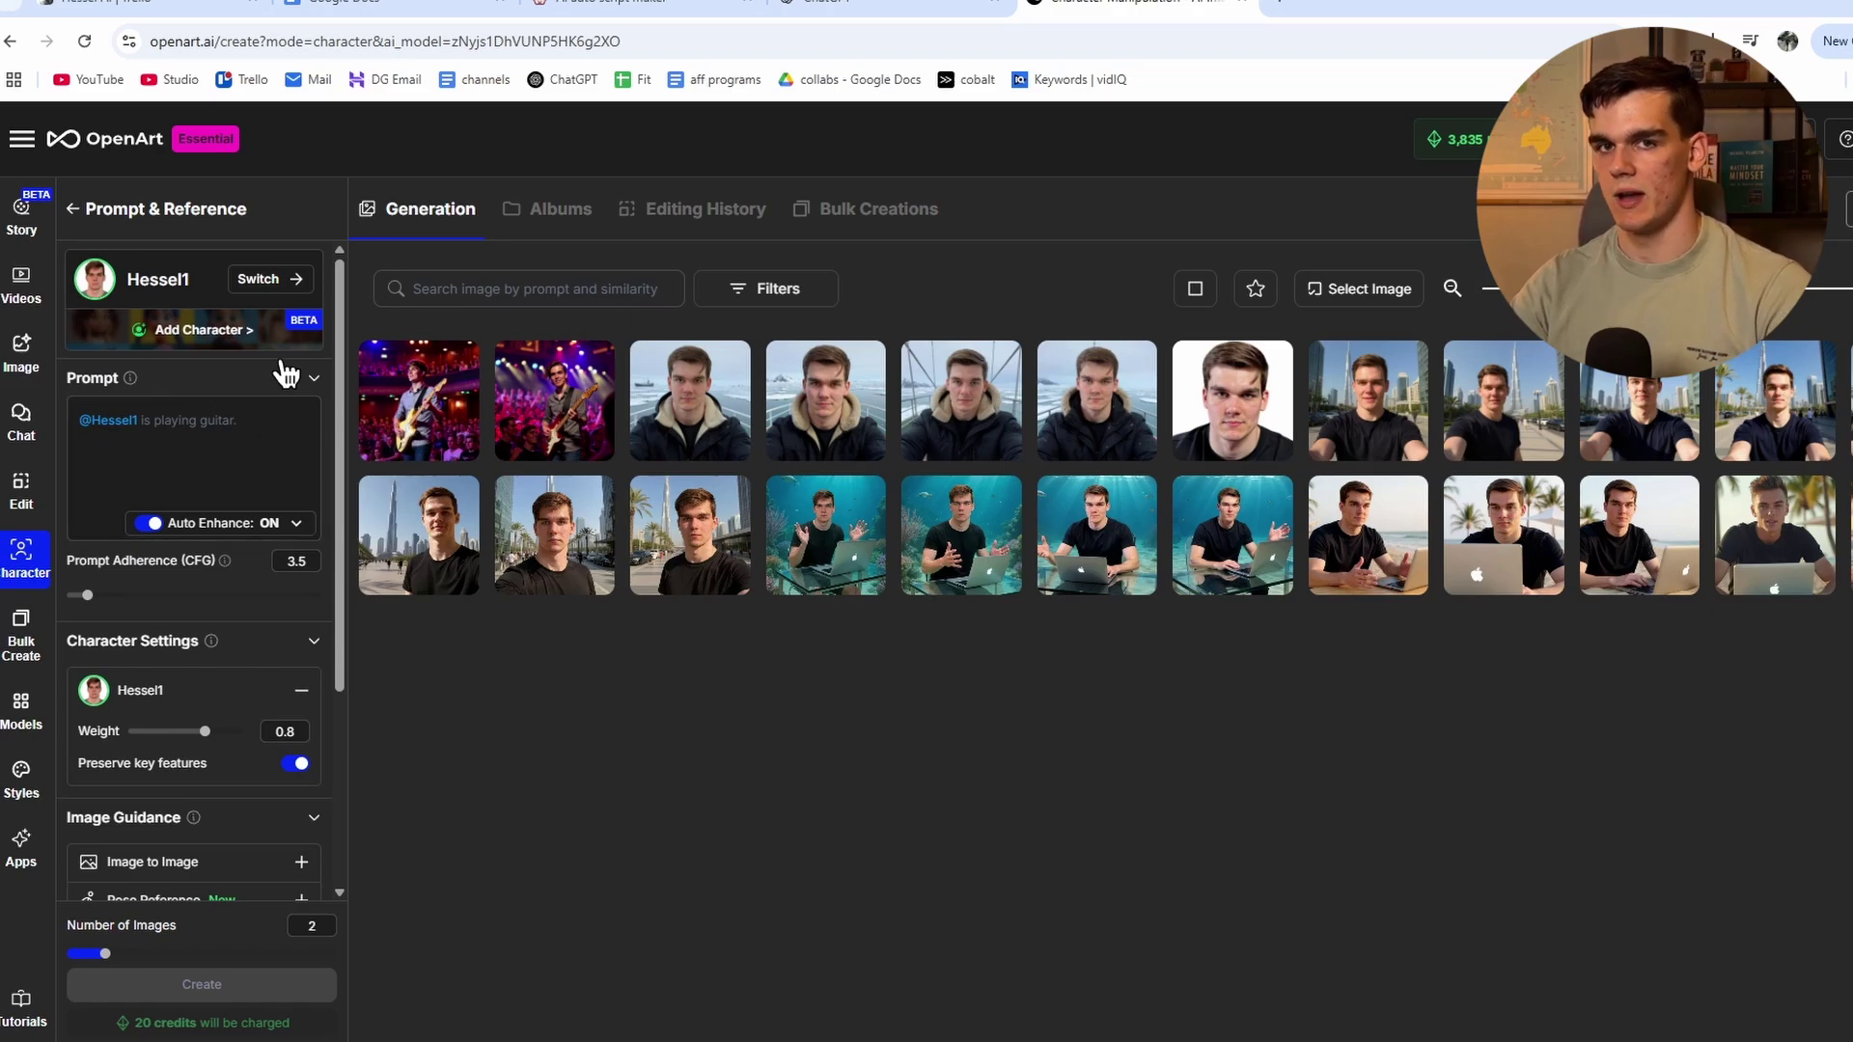
Send the ChatGPT request for a beach-desk prompt and select the whole generated prompt
left_click(806, 7)
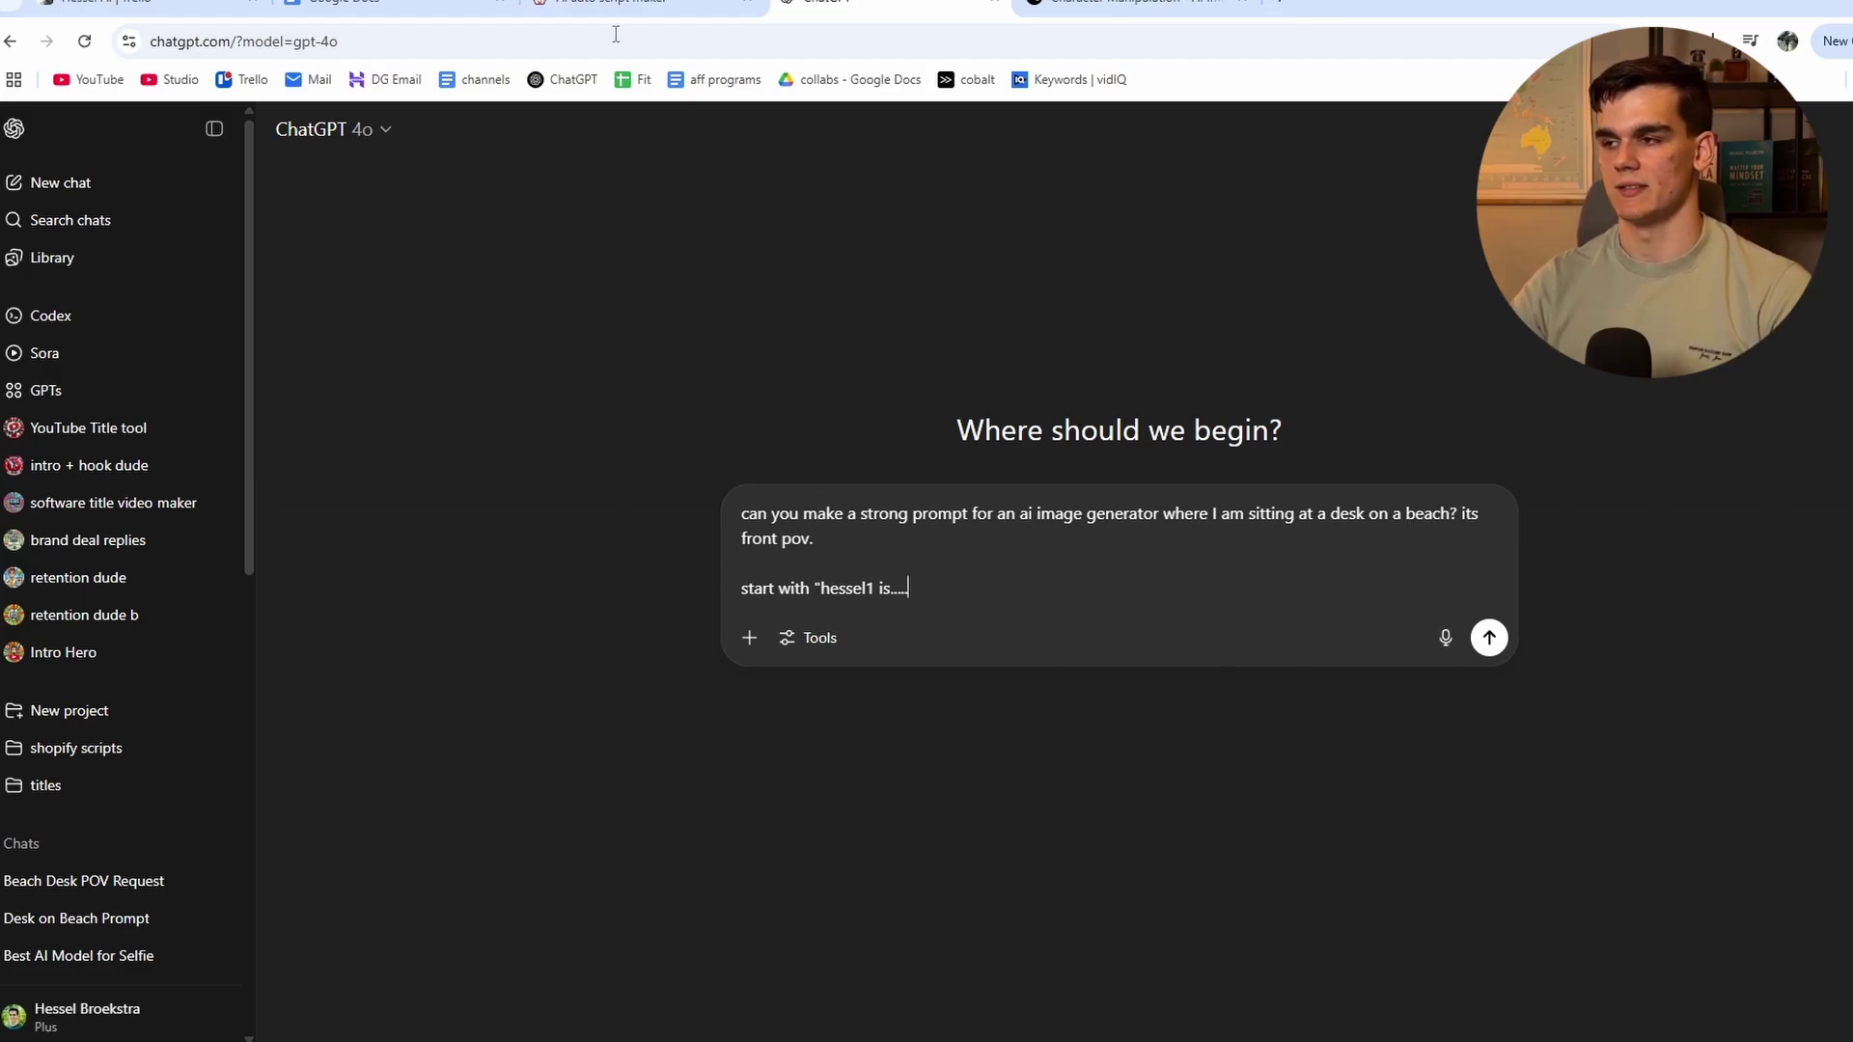
left_click(1096, 8)
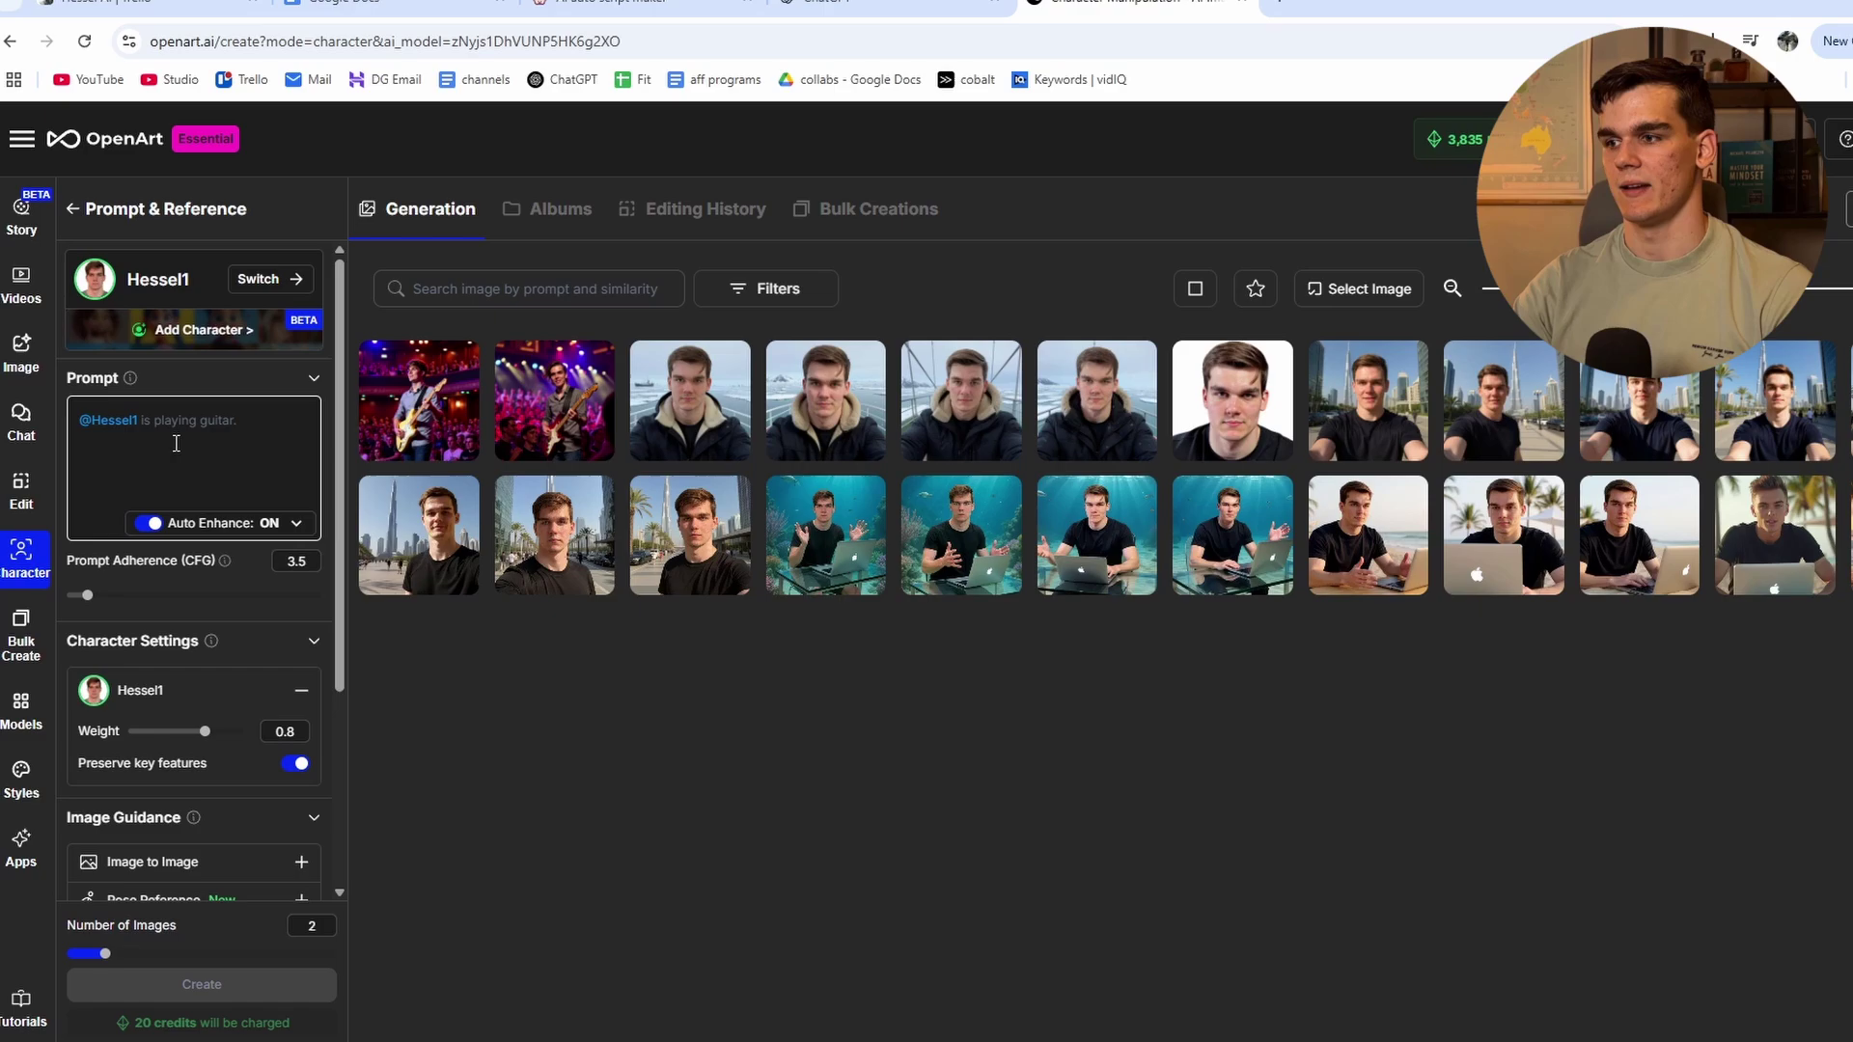
left_click(849, 10)
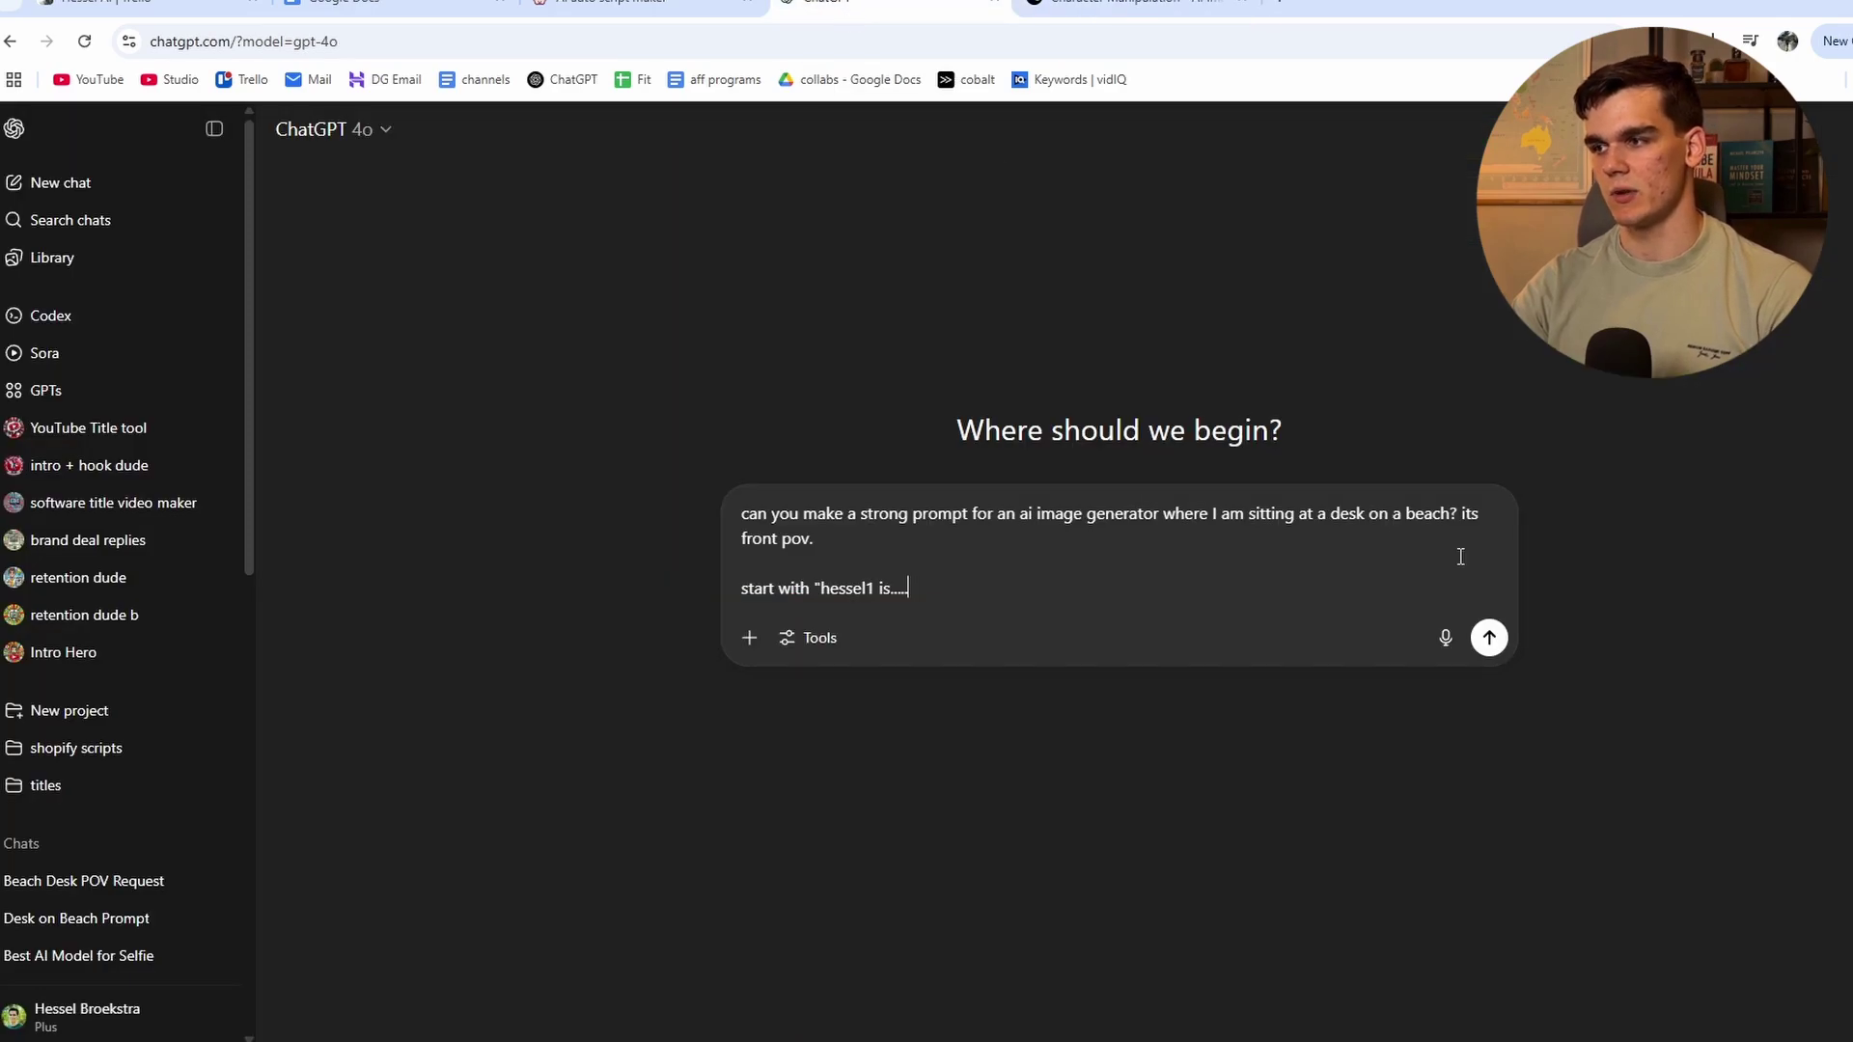
left_click(1476, 635)
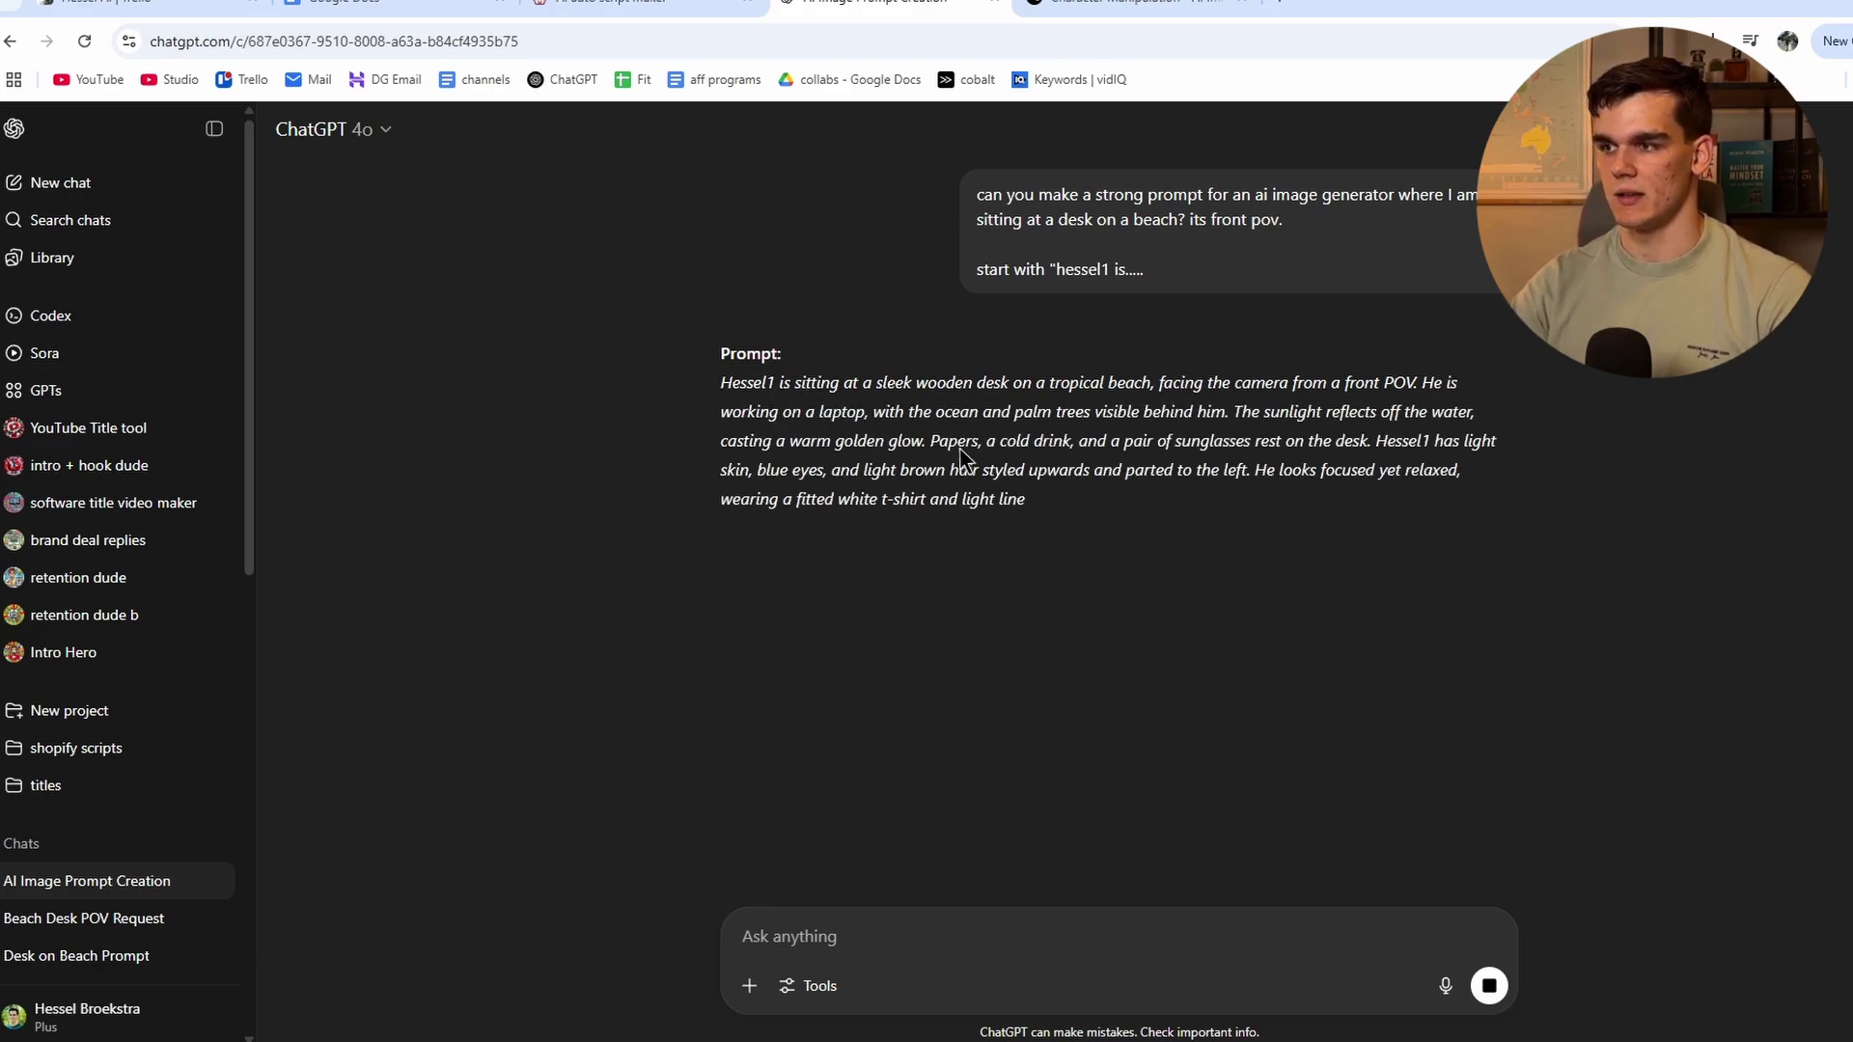
left_click_drag(1518, 504, 721, 403)
key("ctrl+c")
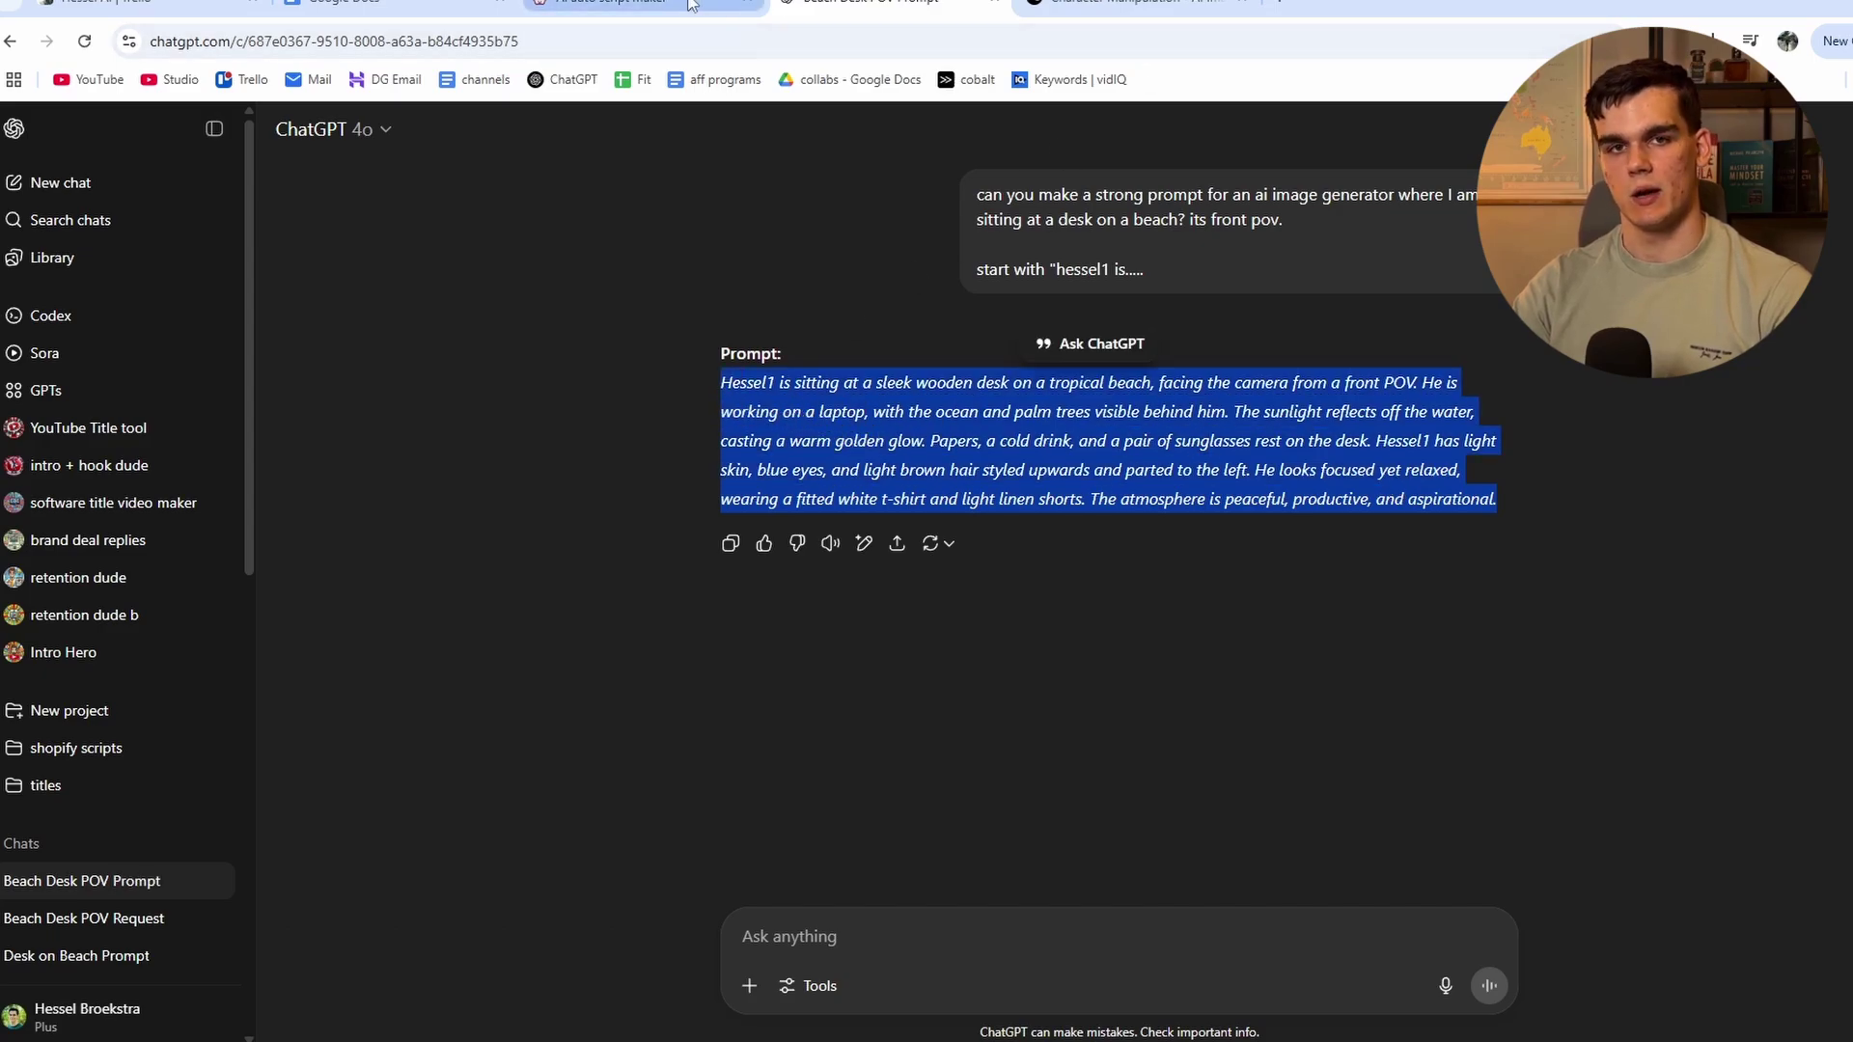
Replace the OpenArt prompt with the beach-desk prompt, removing the duplicated character name
left_click(1129, 5)
left_click(198, 439)
key("ctrl+a")
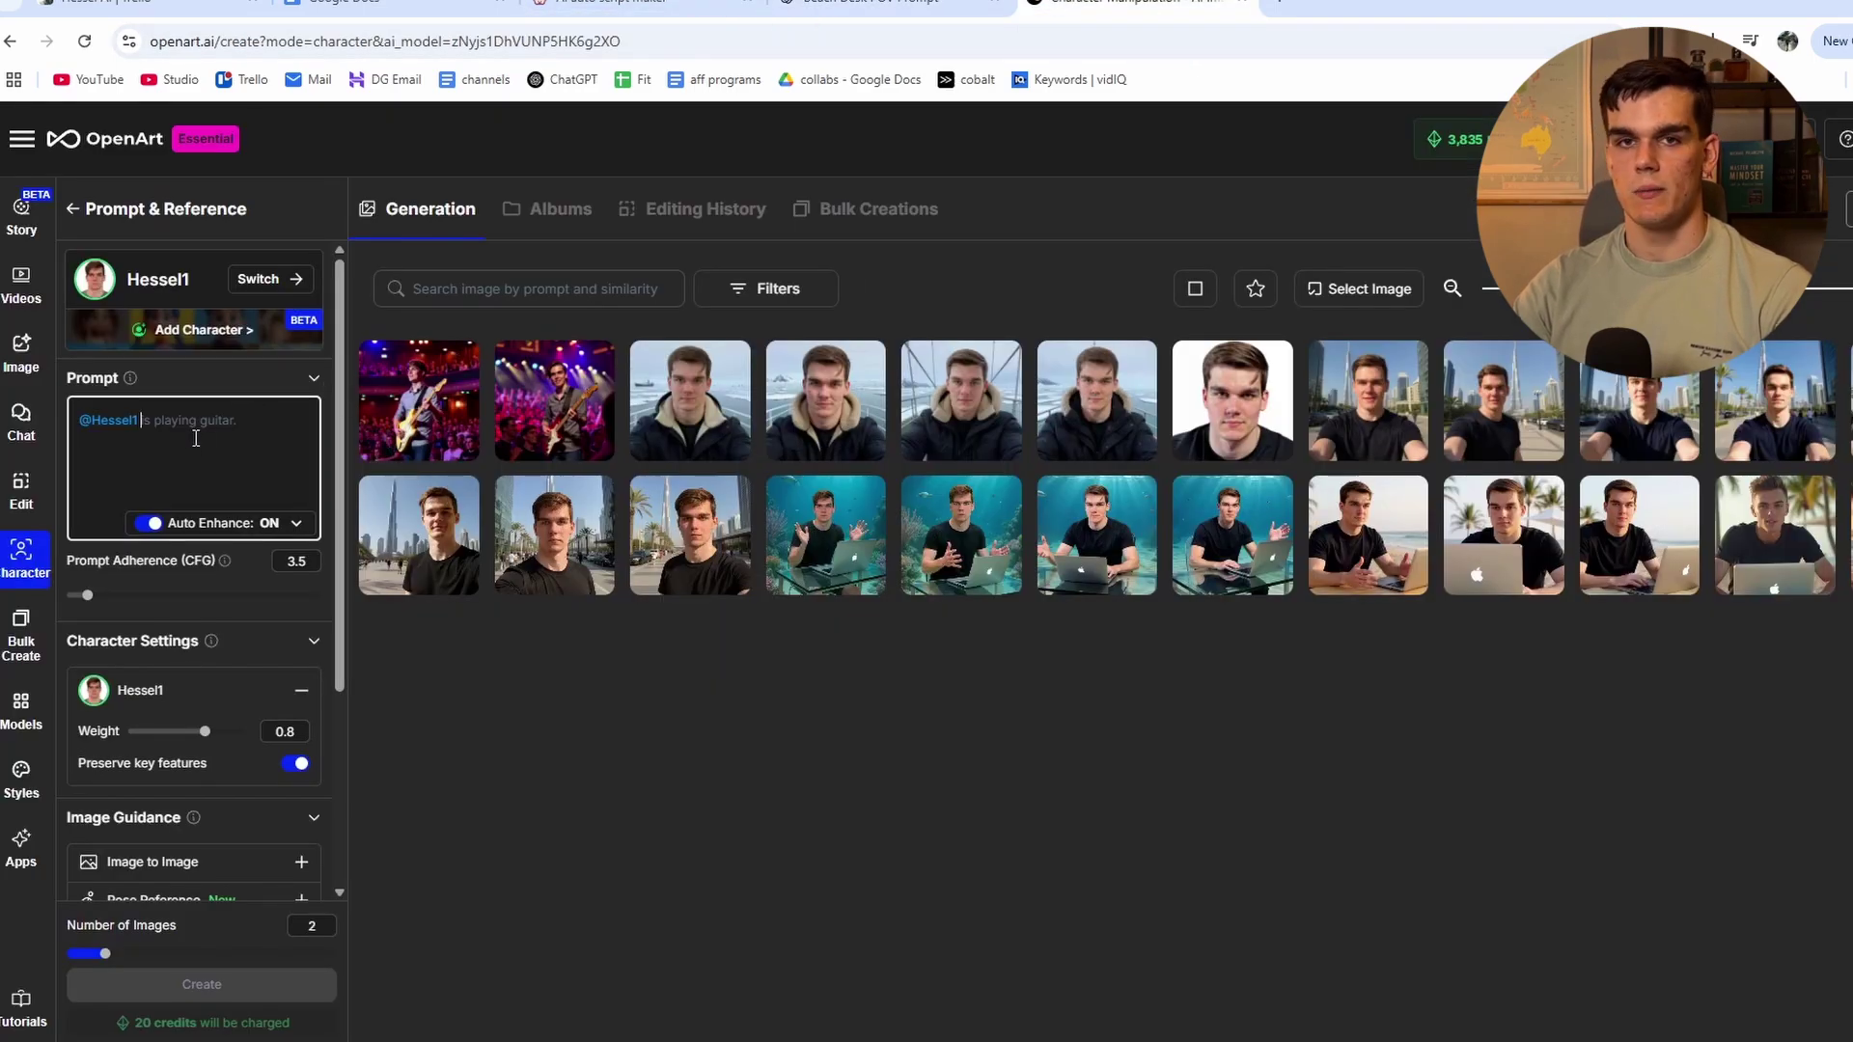
key("ctrl+v")
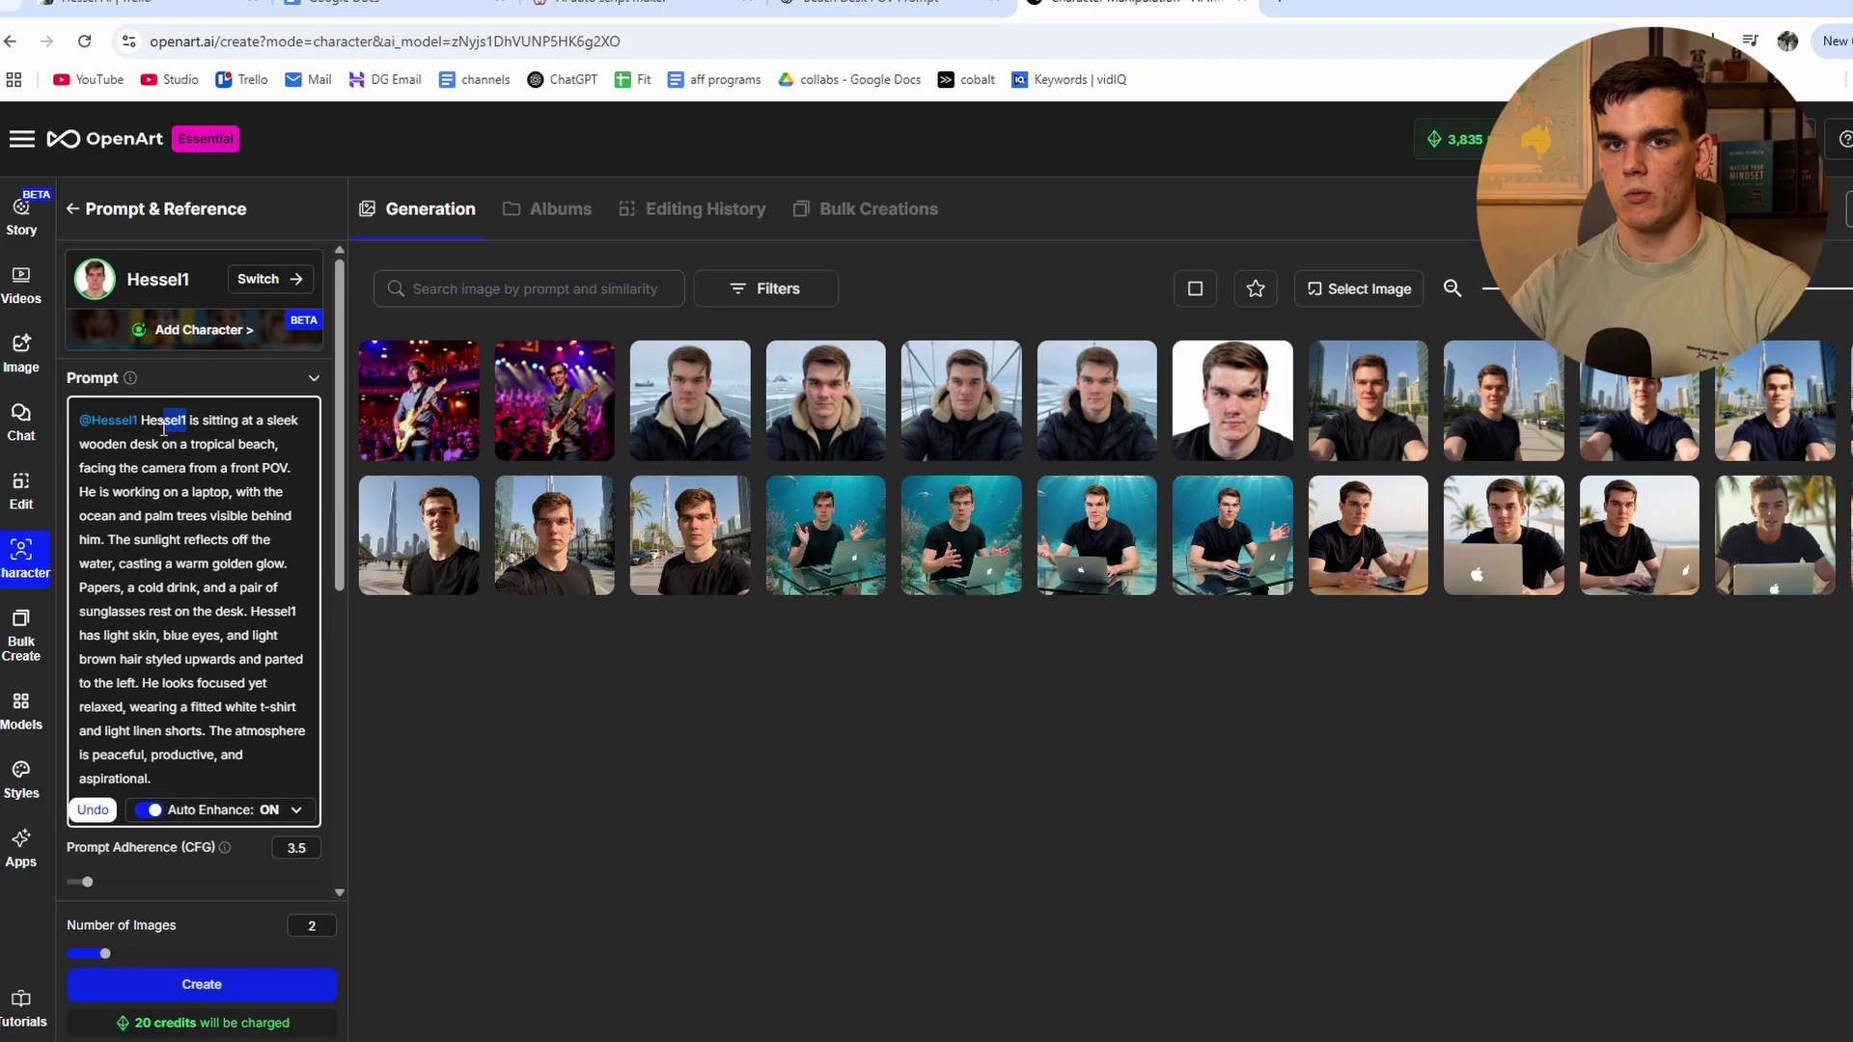
key("BackSpace")
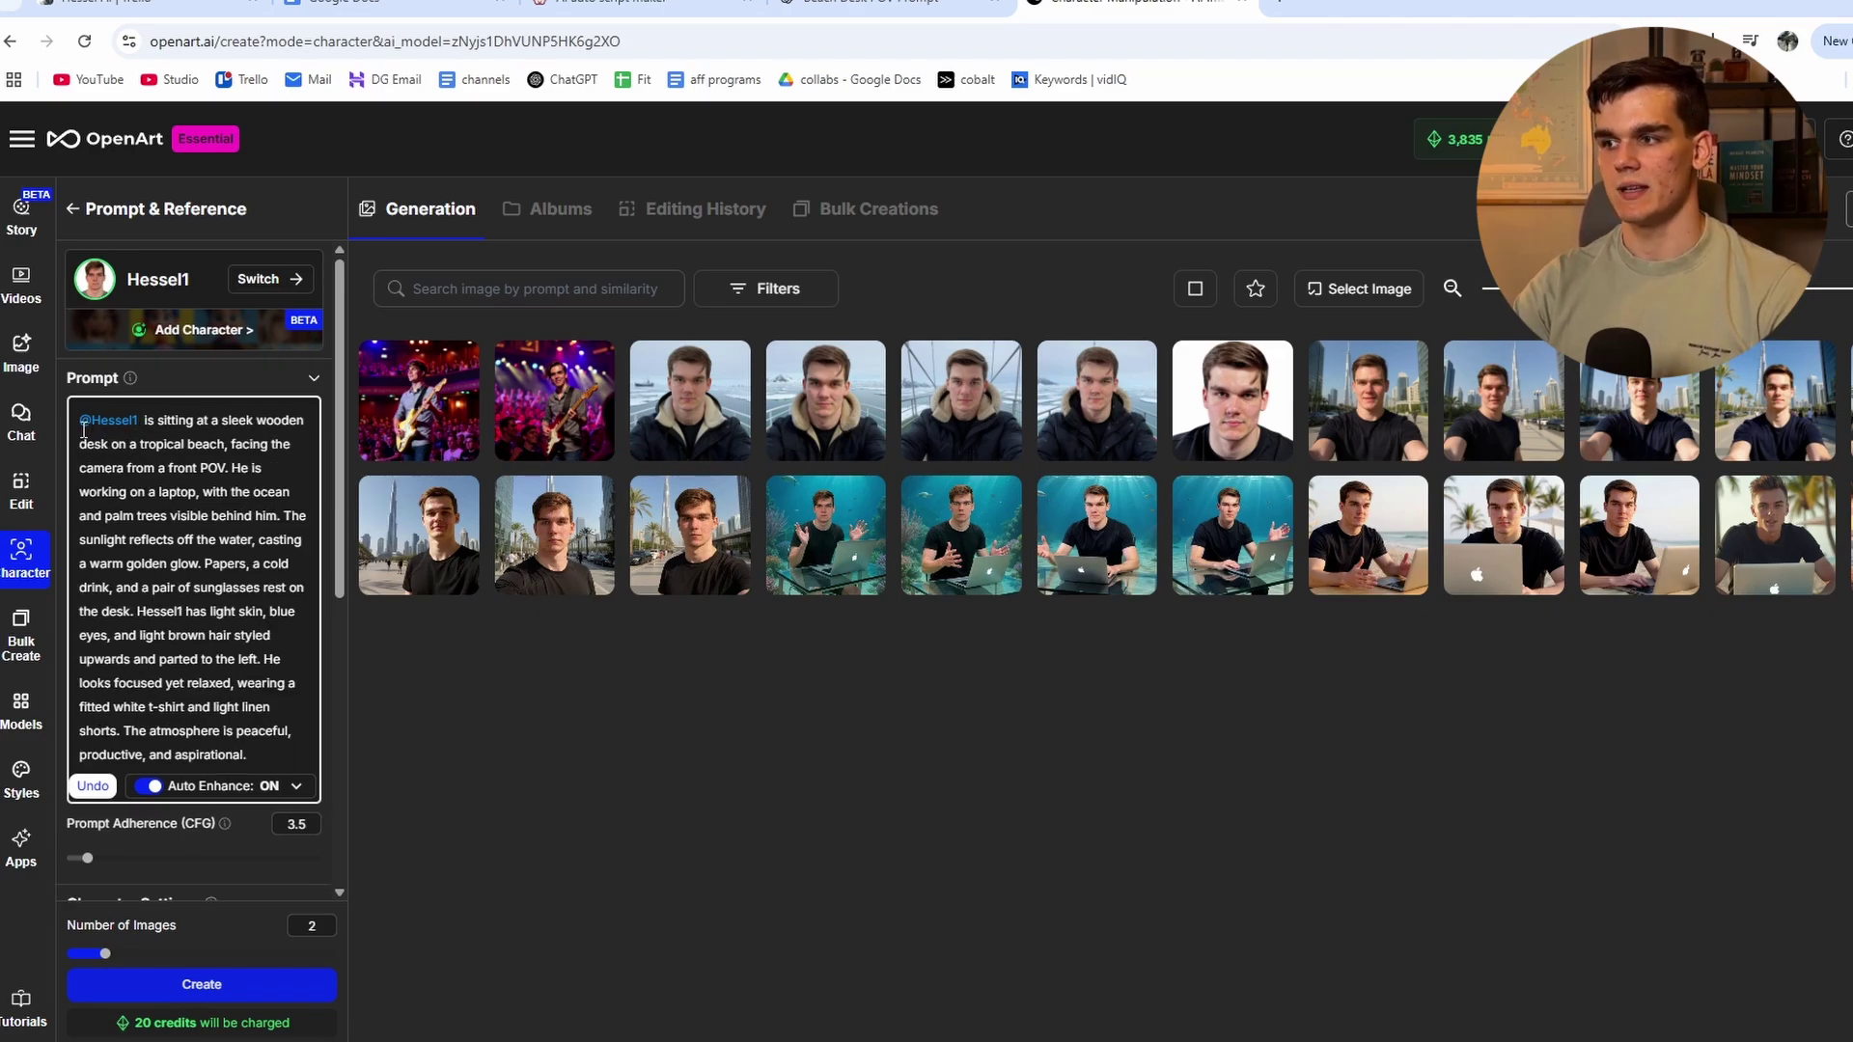
Turn off Auto Enhance, choose Cinema (16:9) 1536×864, and generate two images
scroll(211, 505, "down", 3)
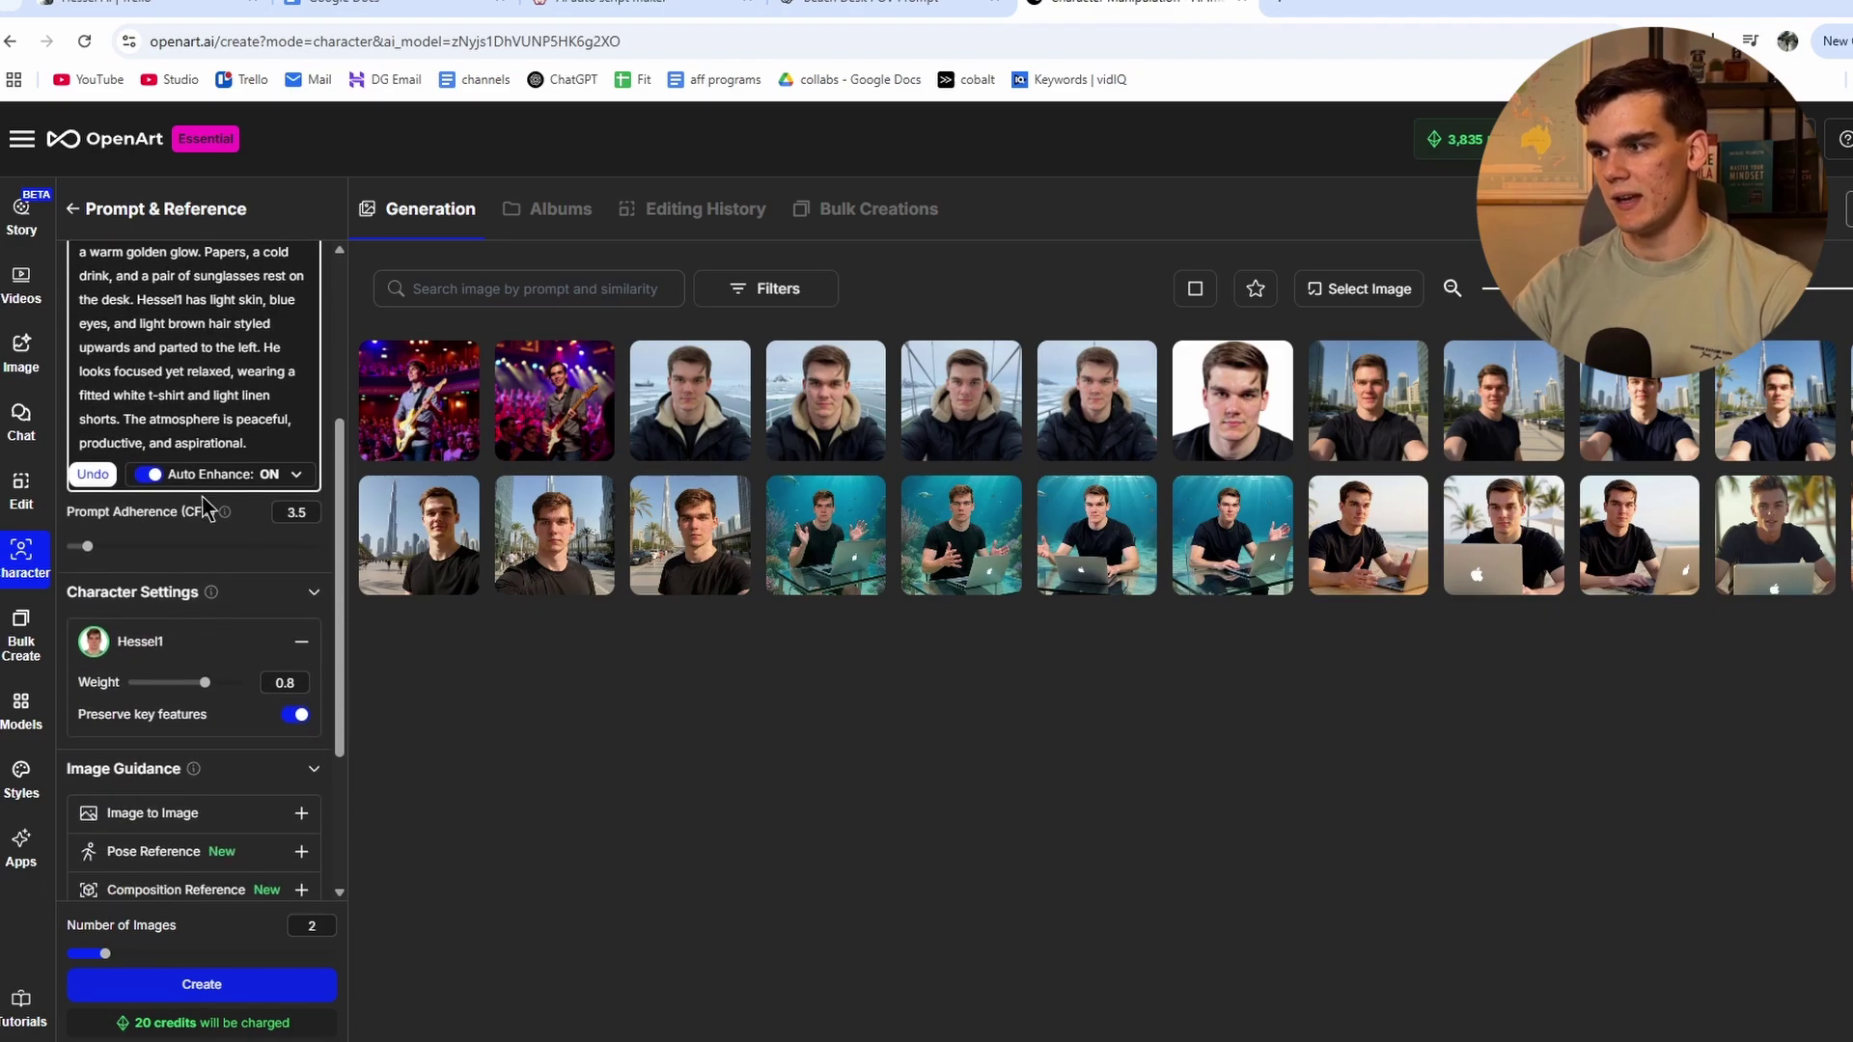
left_click(147, 474)
scroll(151, 540, "down", 1)
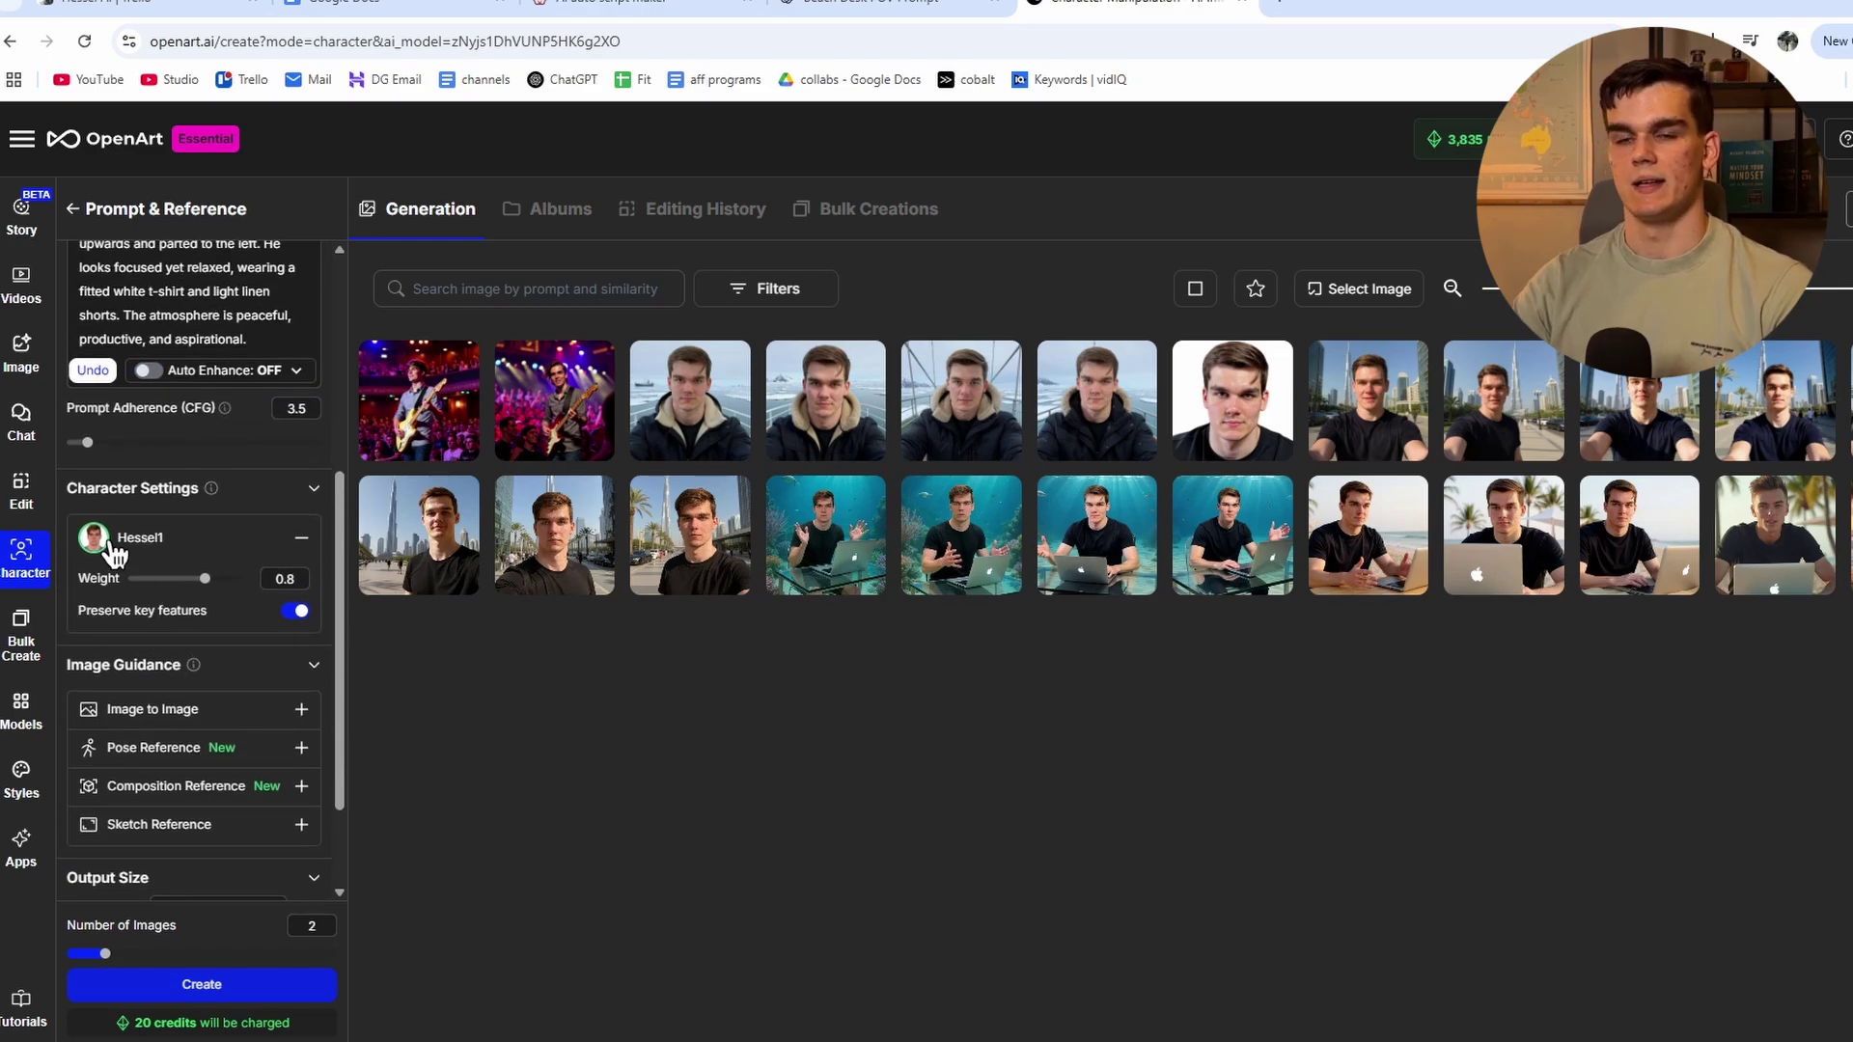
scroll(263, 567, "down", 2)
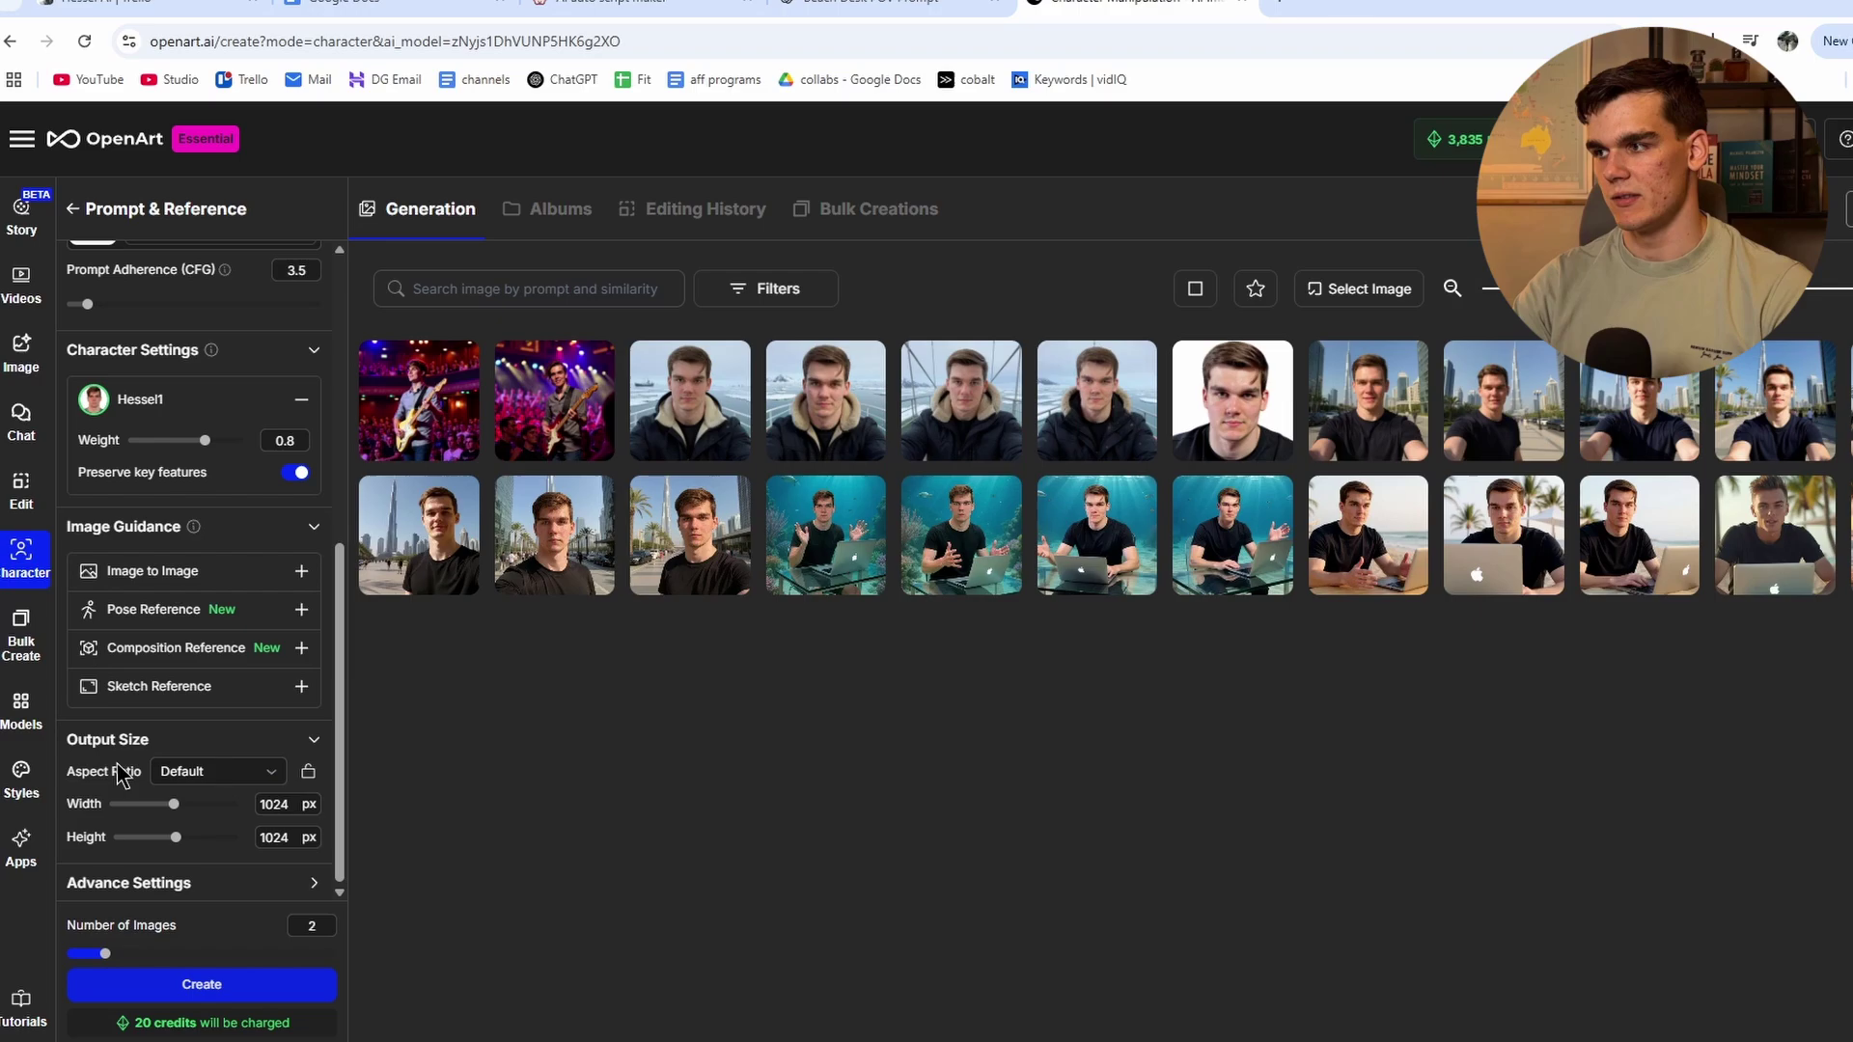
left_click(175, 782)
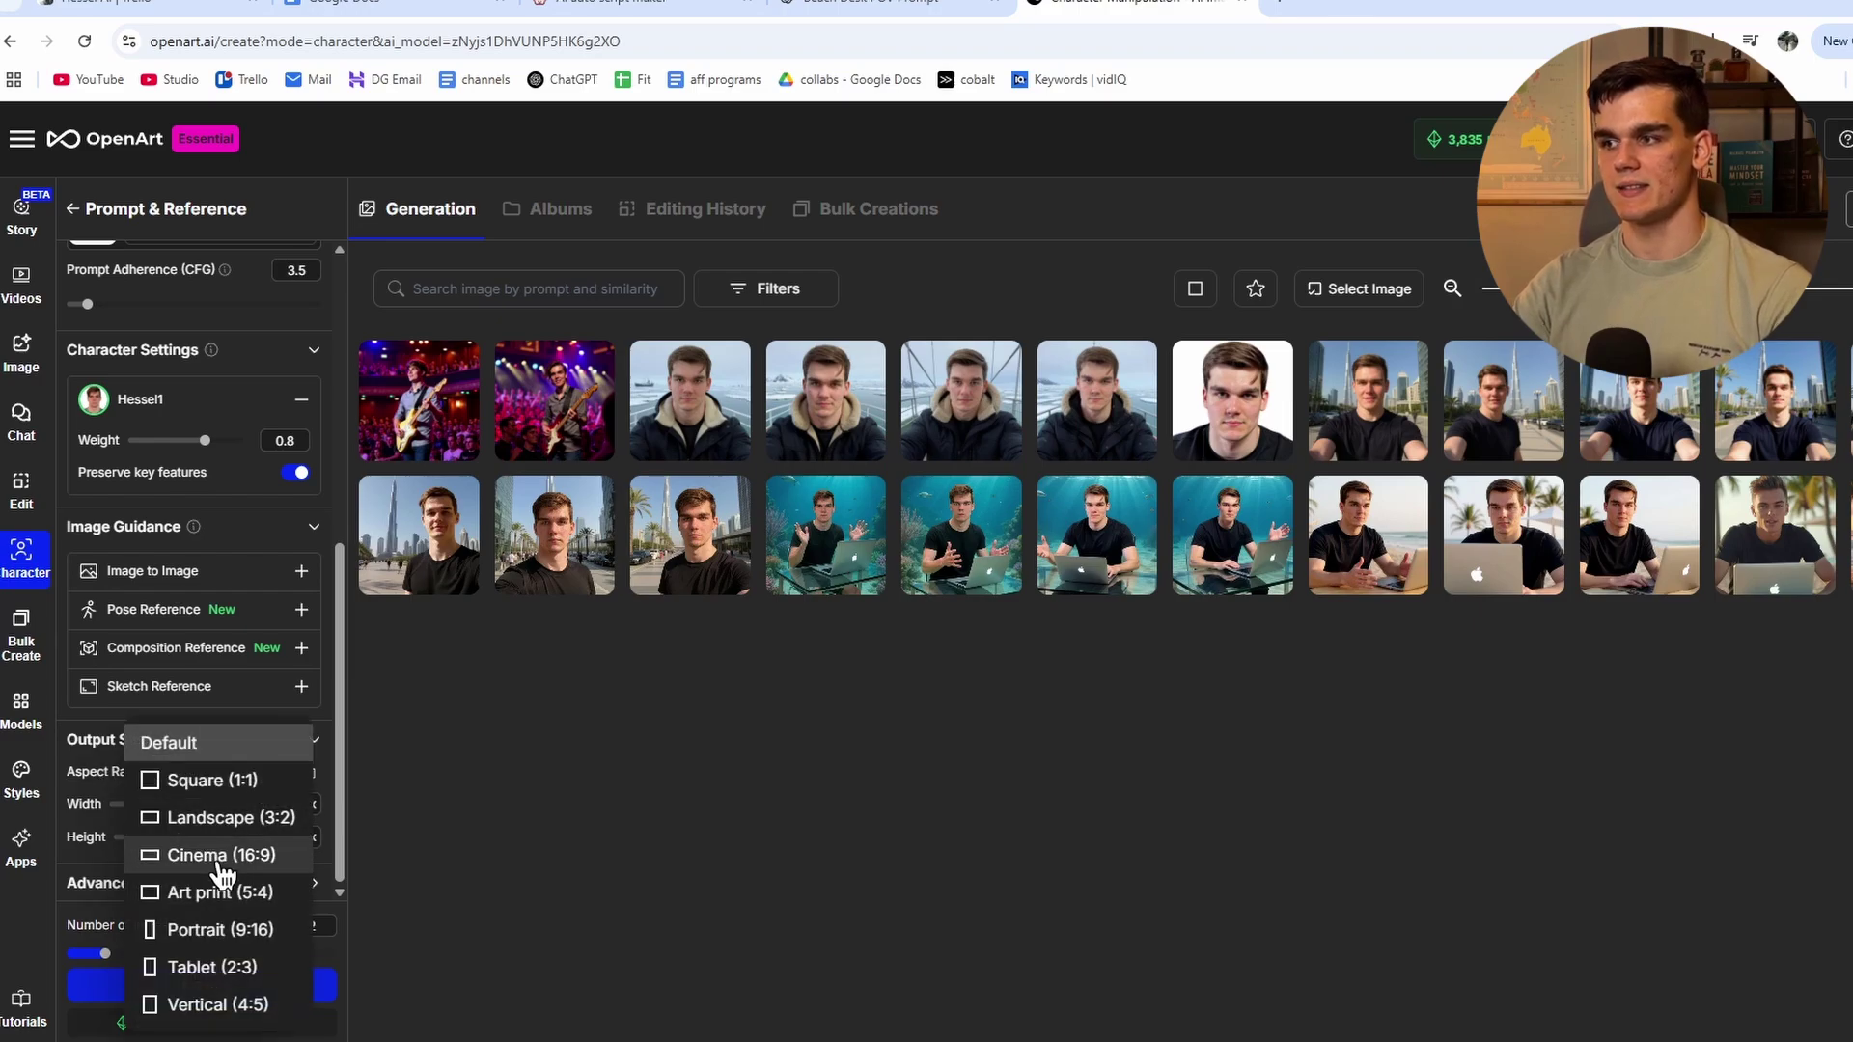
left_click(193, 856)
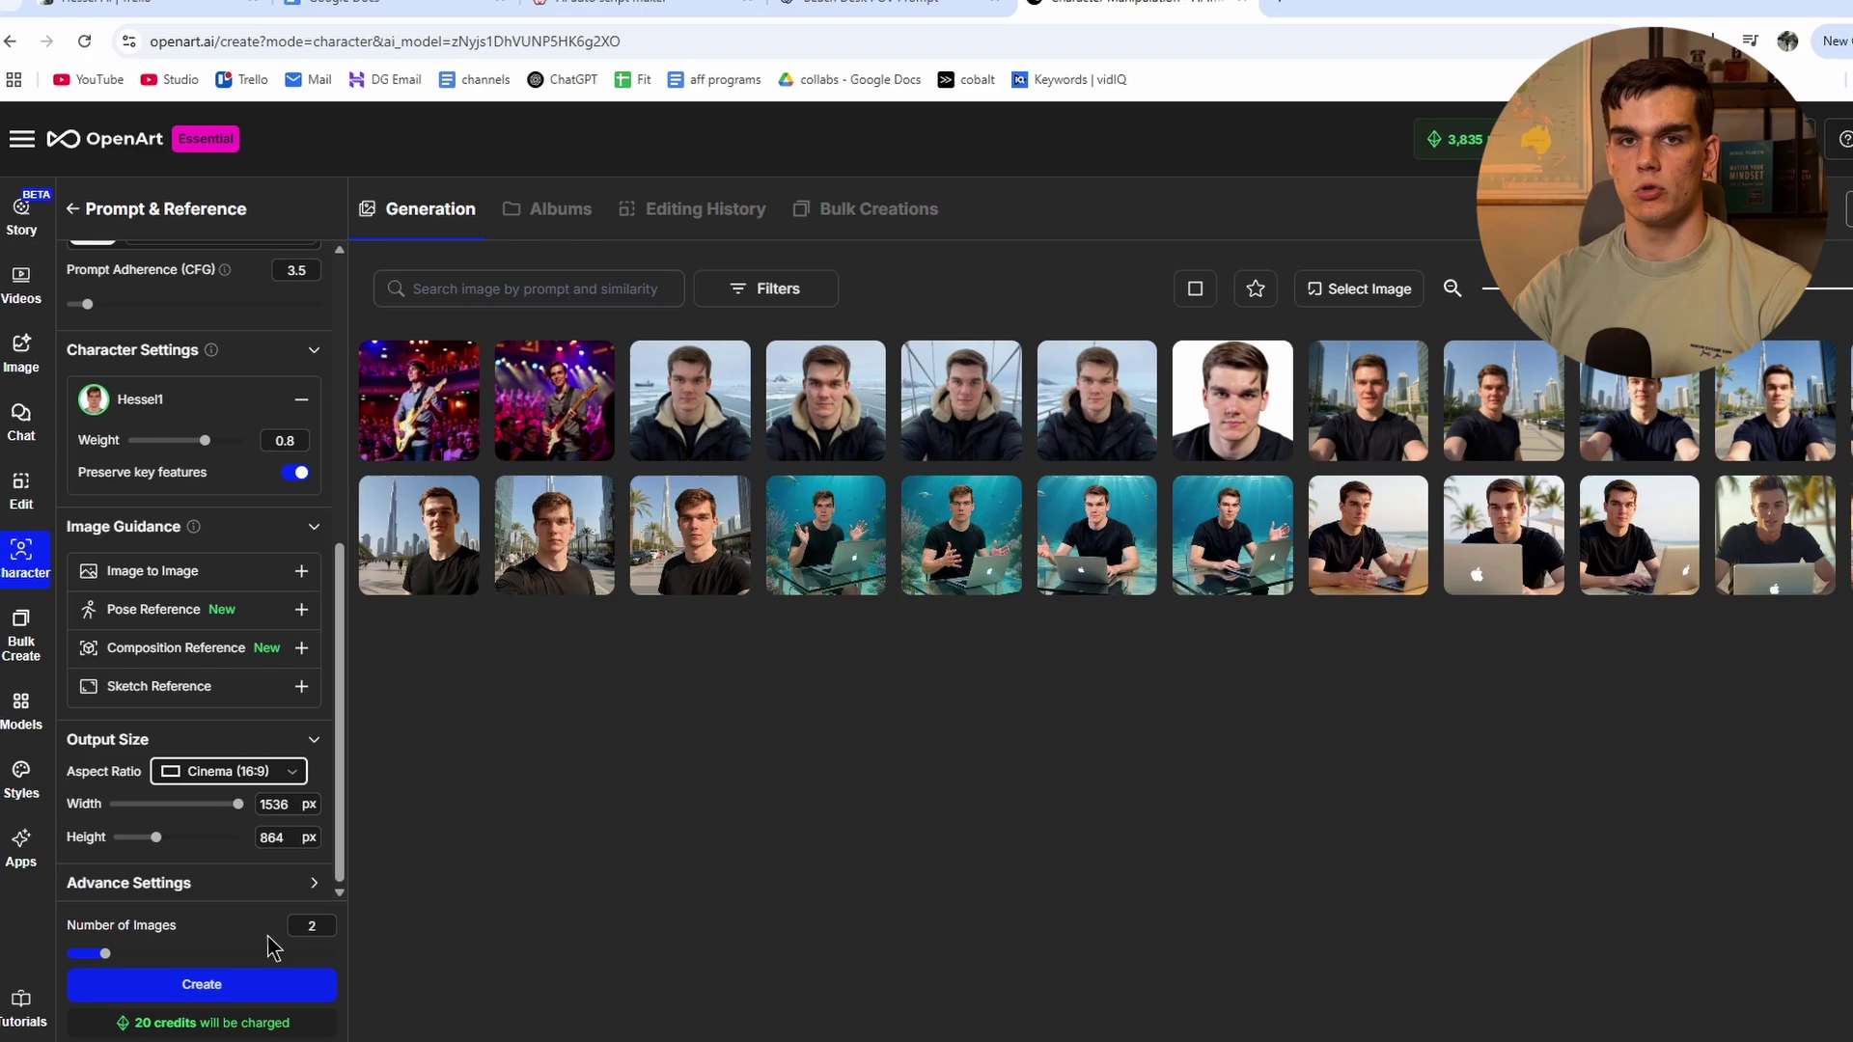
left_click(179, 984)
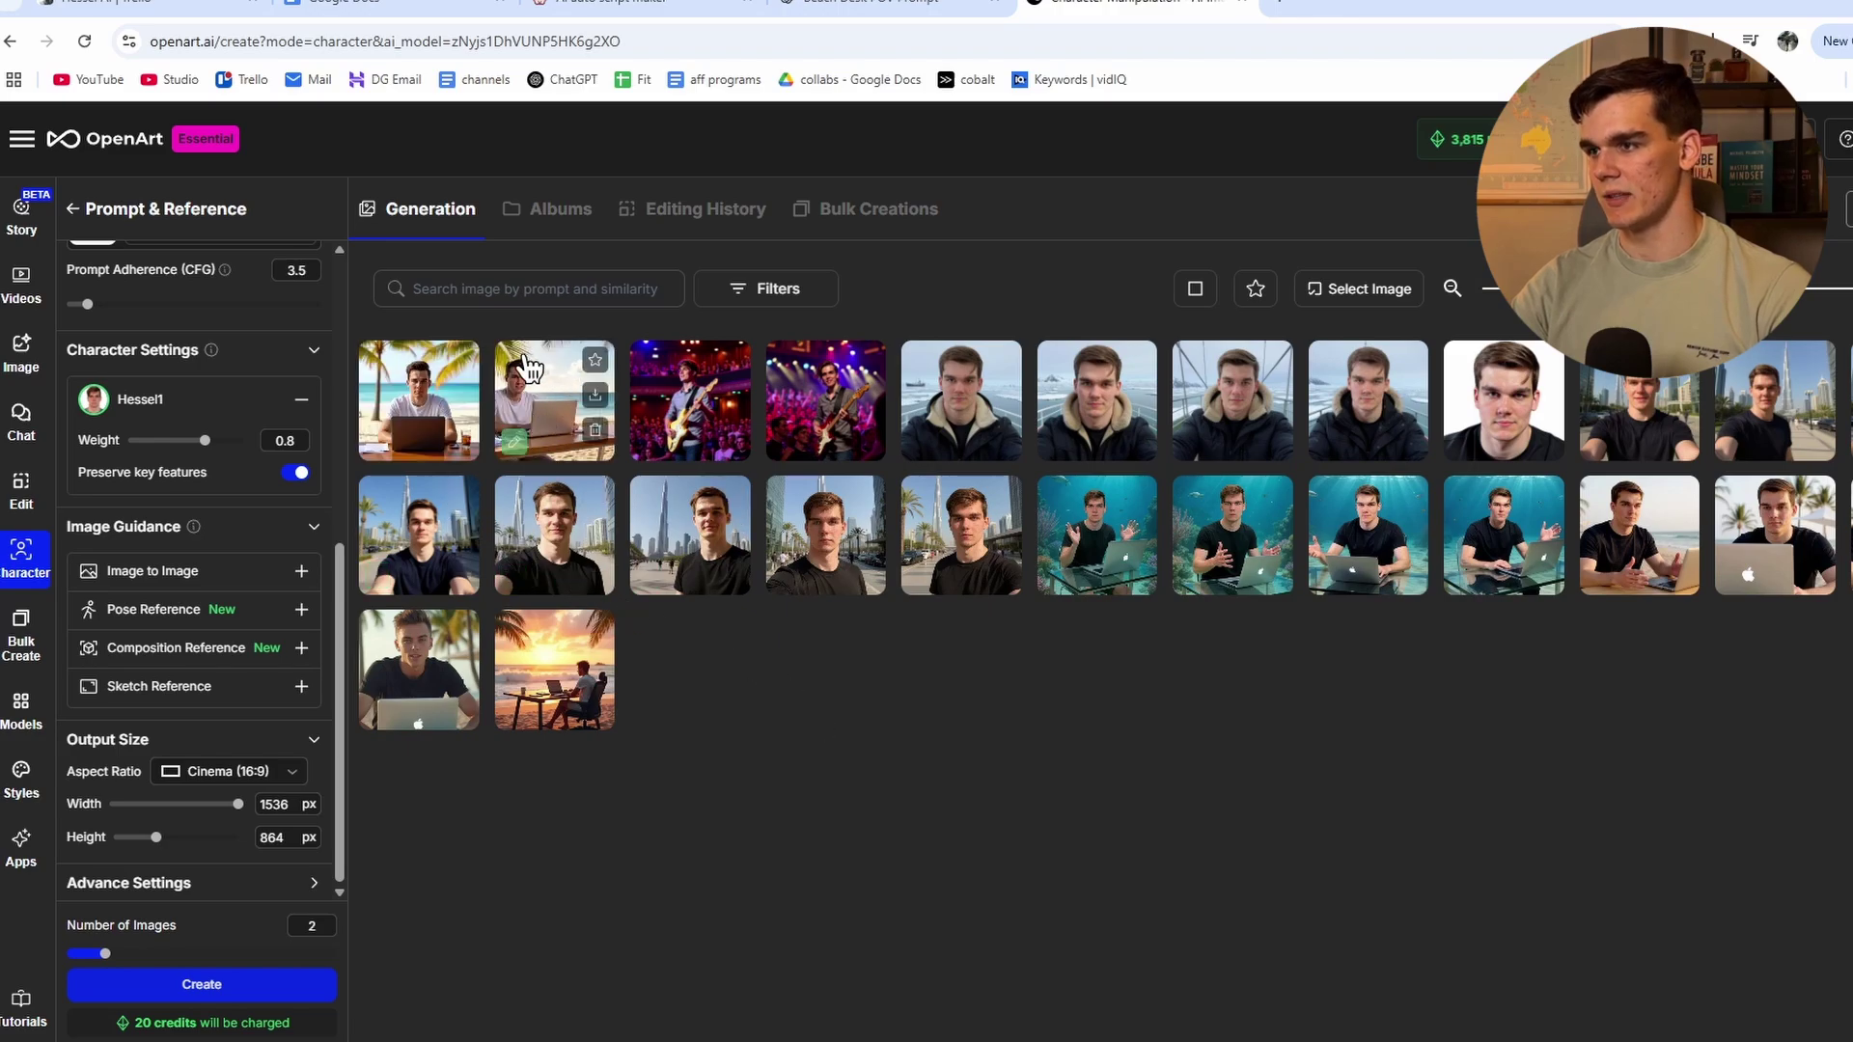
Compare the two beach-desk images full size and download one as a JPG
left_click(418, 402)
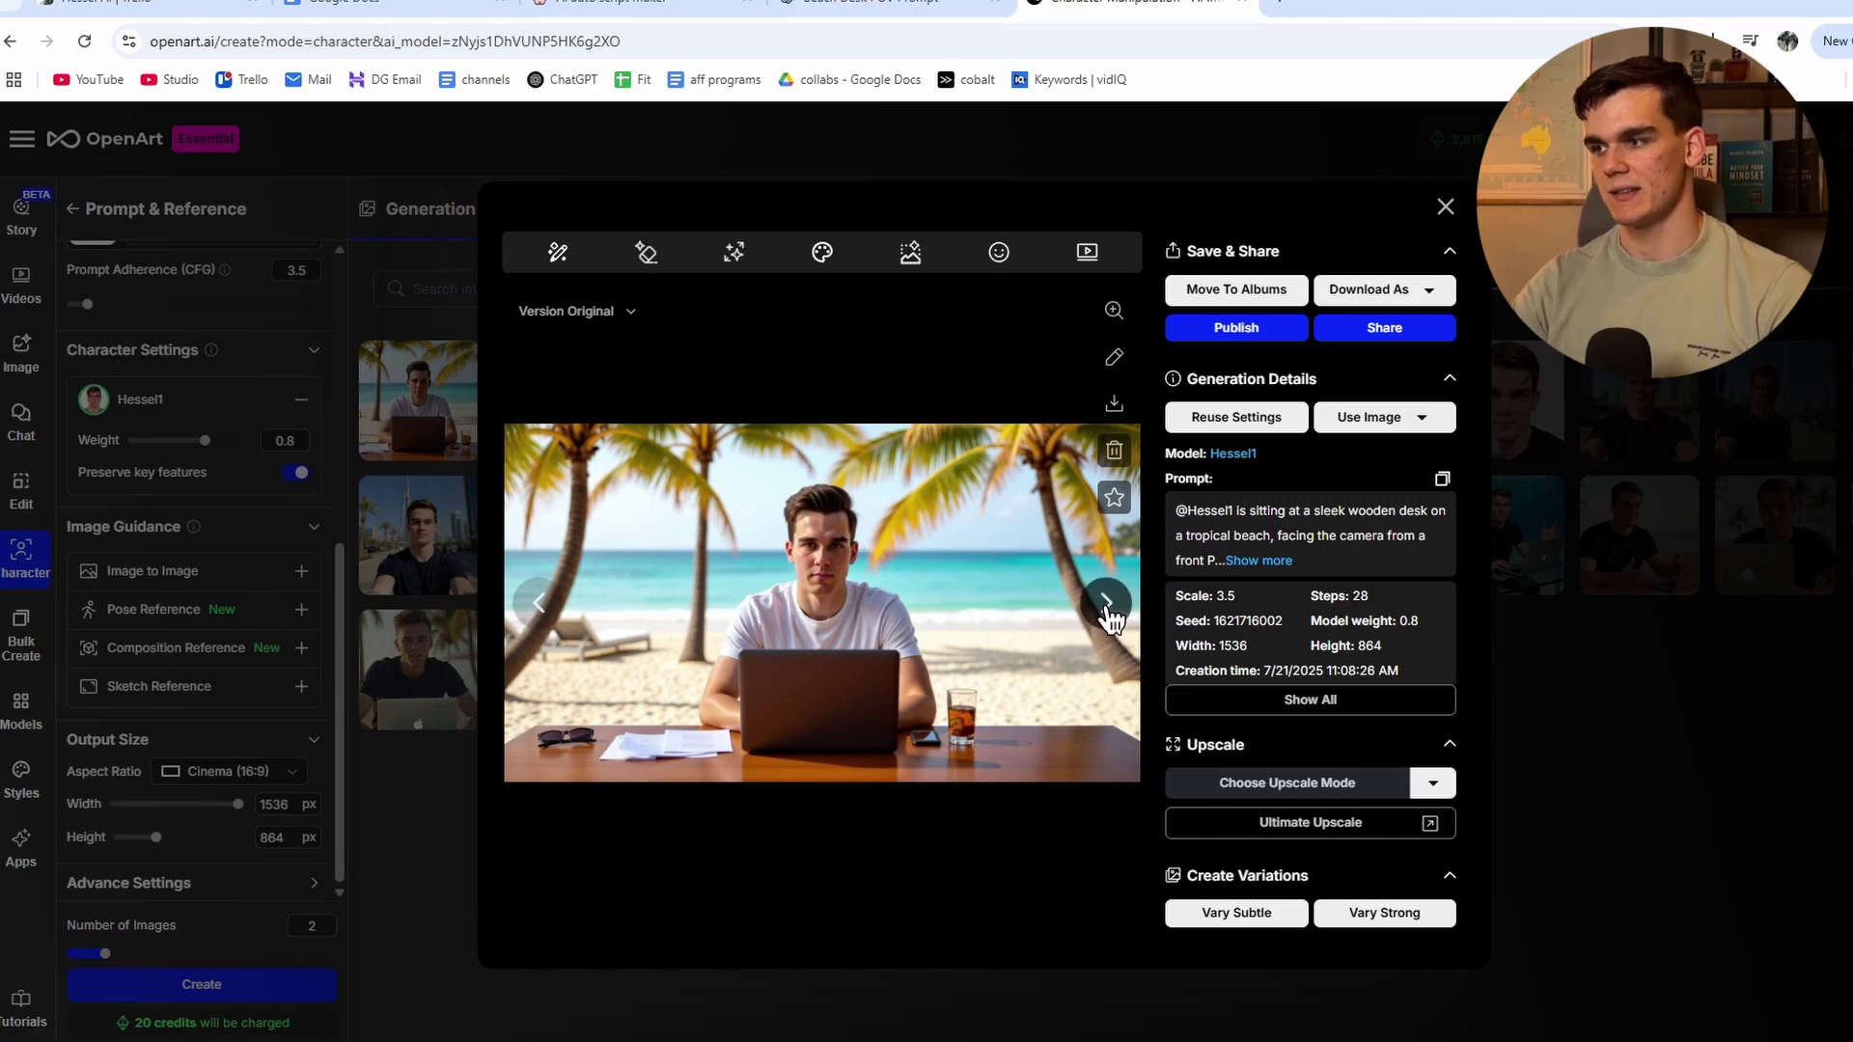
left_click(1107, 604)
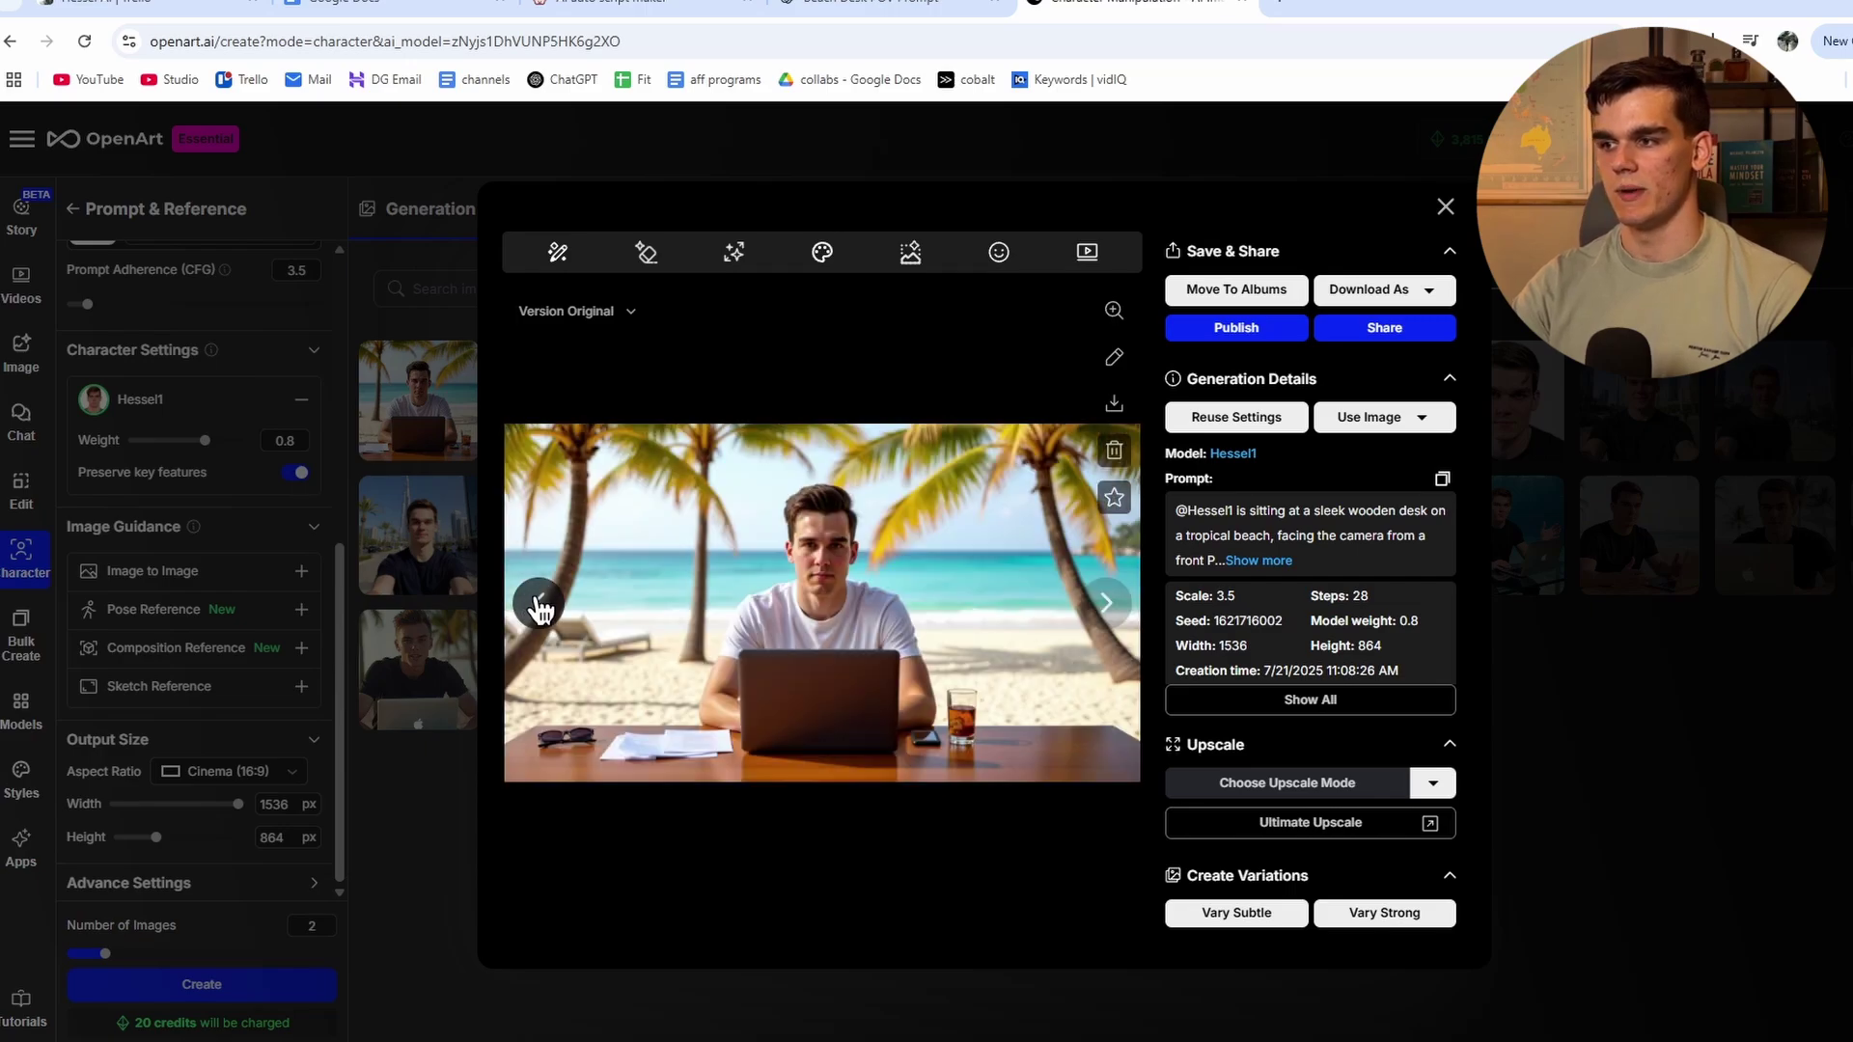
left_click(1114, 403)
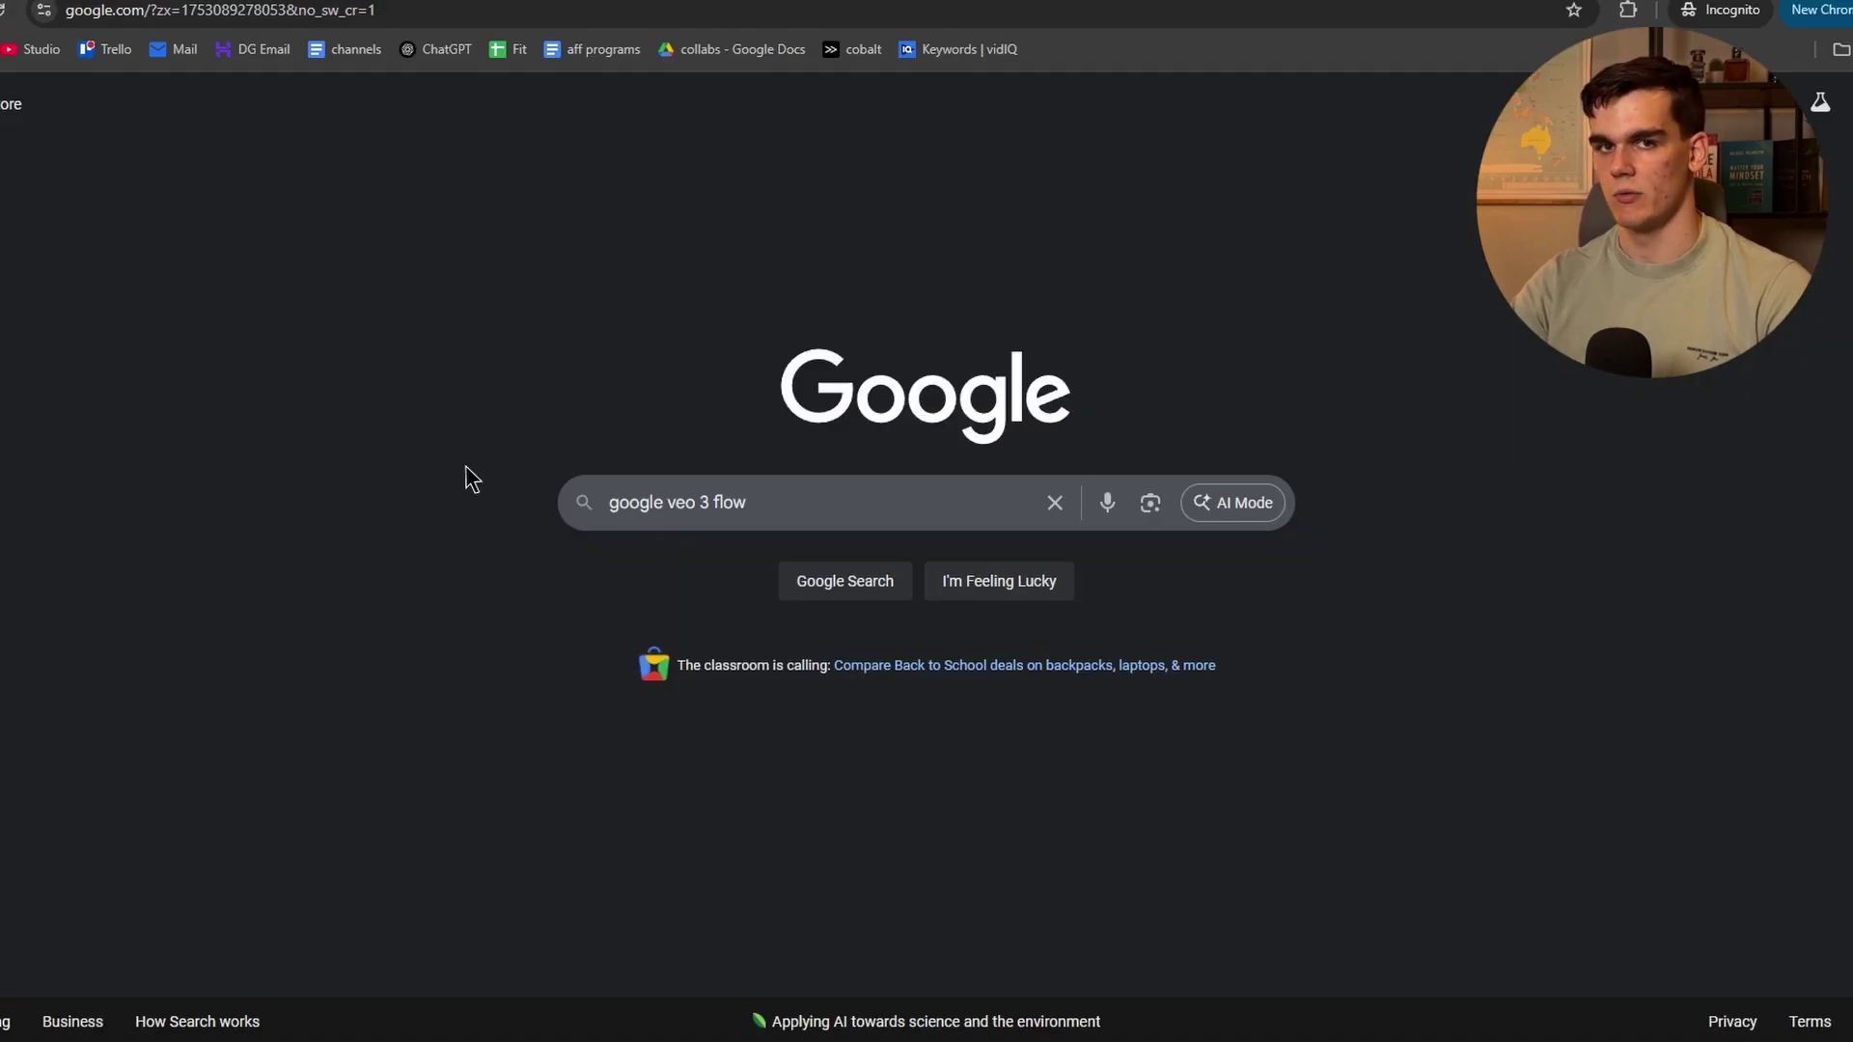
Search Google for 'google veo 3 flow' and open the Google Labs Flow page
left_click(782, 512)
key("Return")
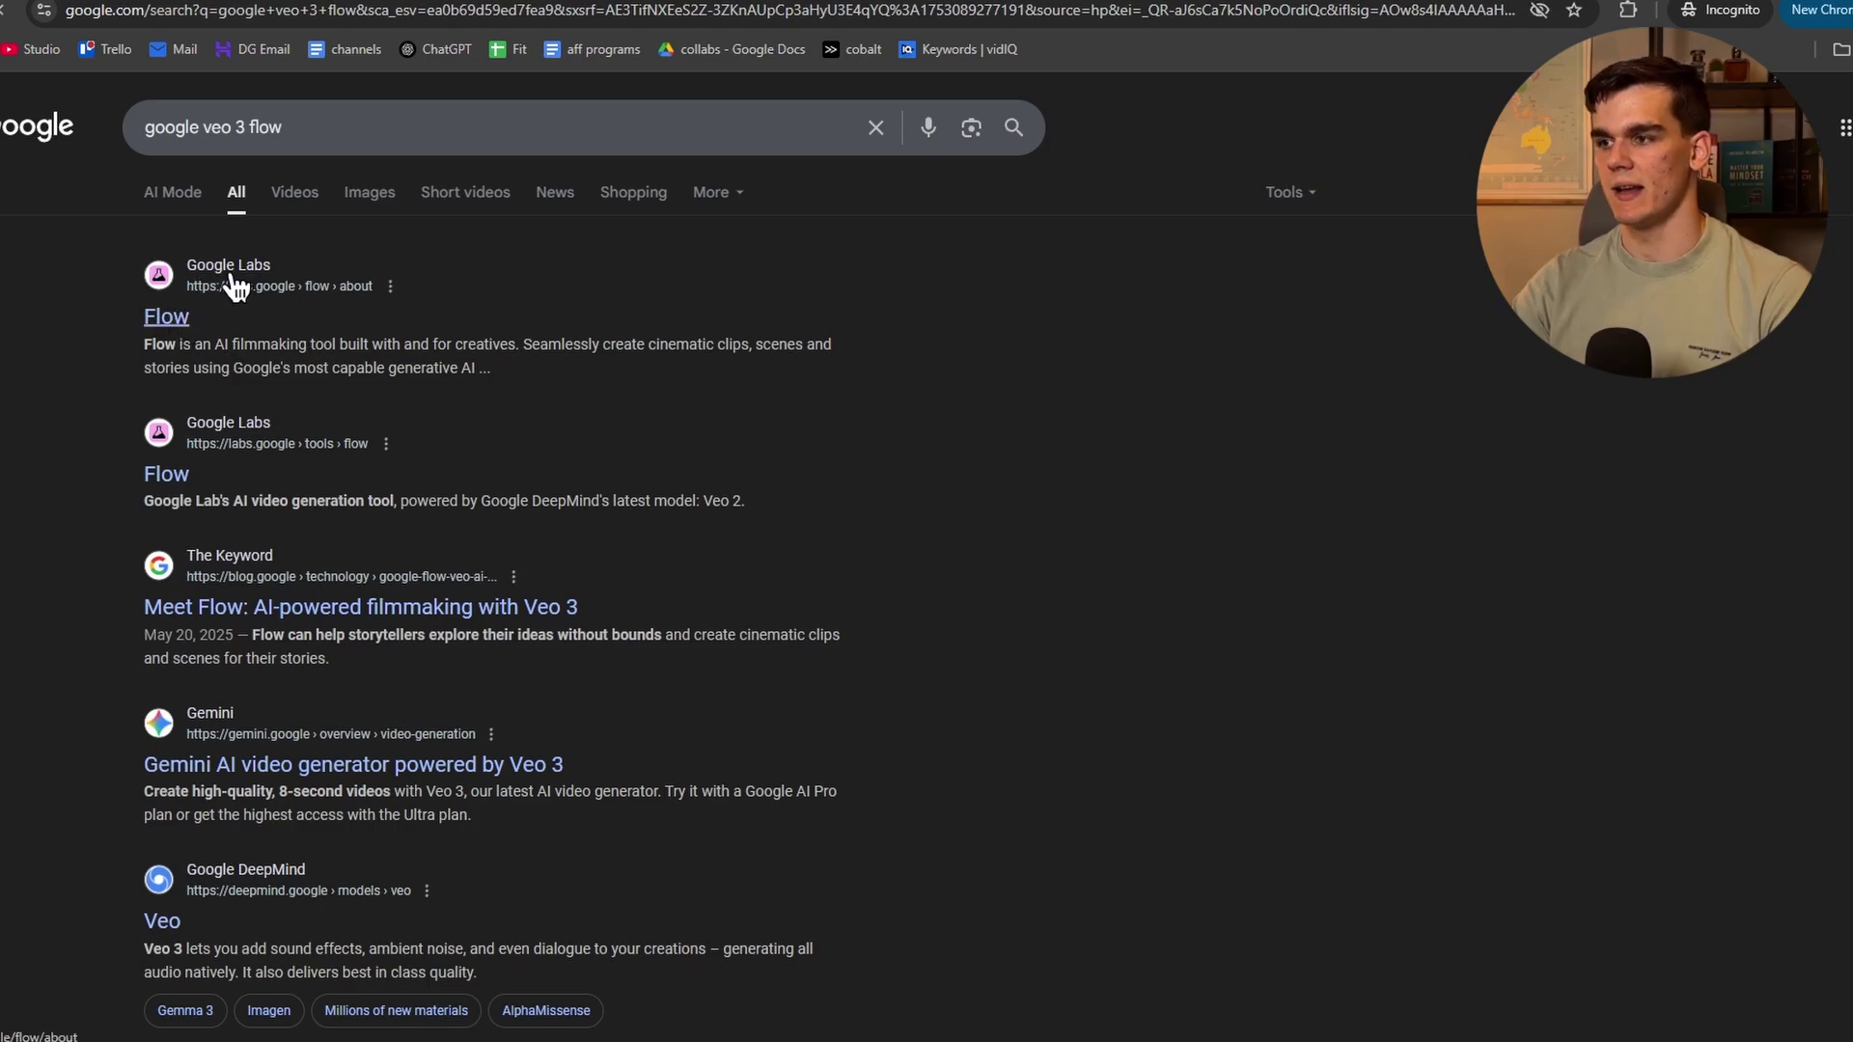
left_click(205, 323)
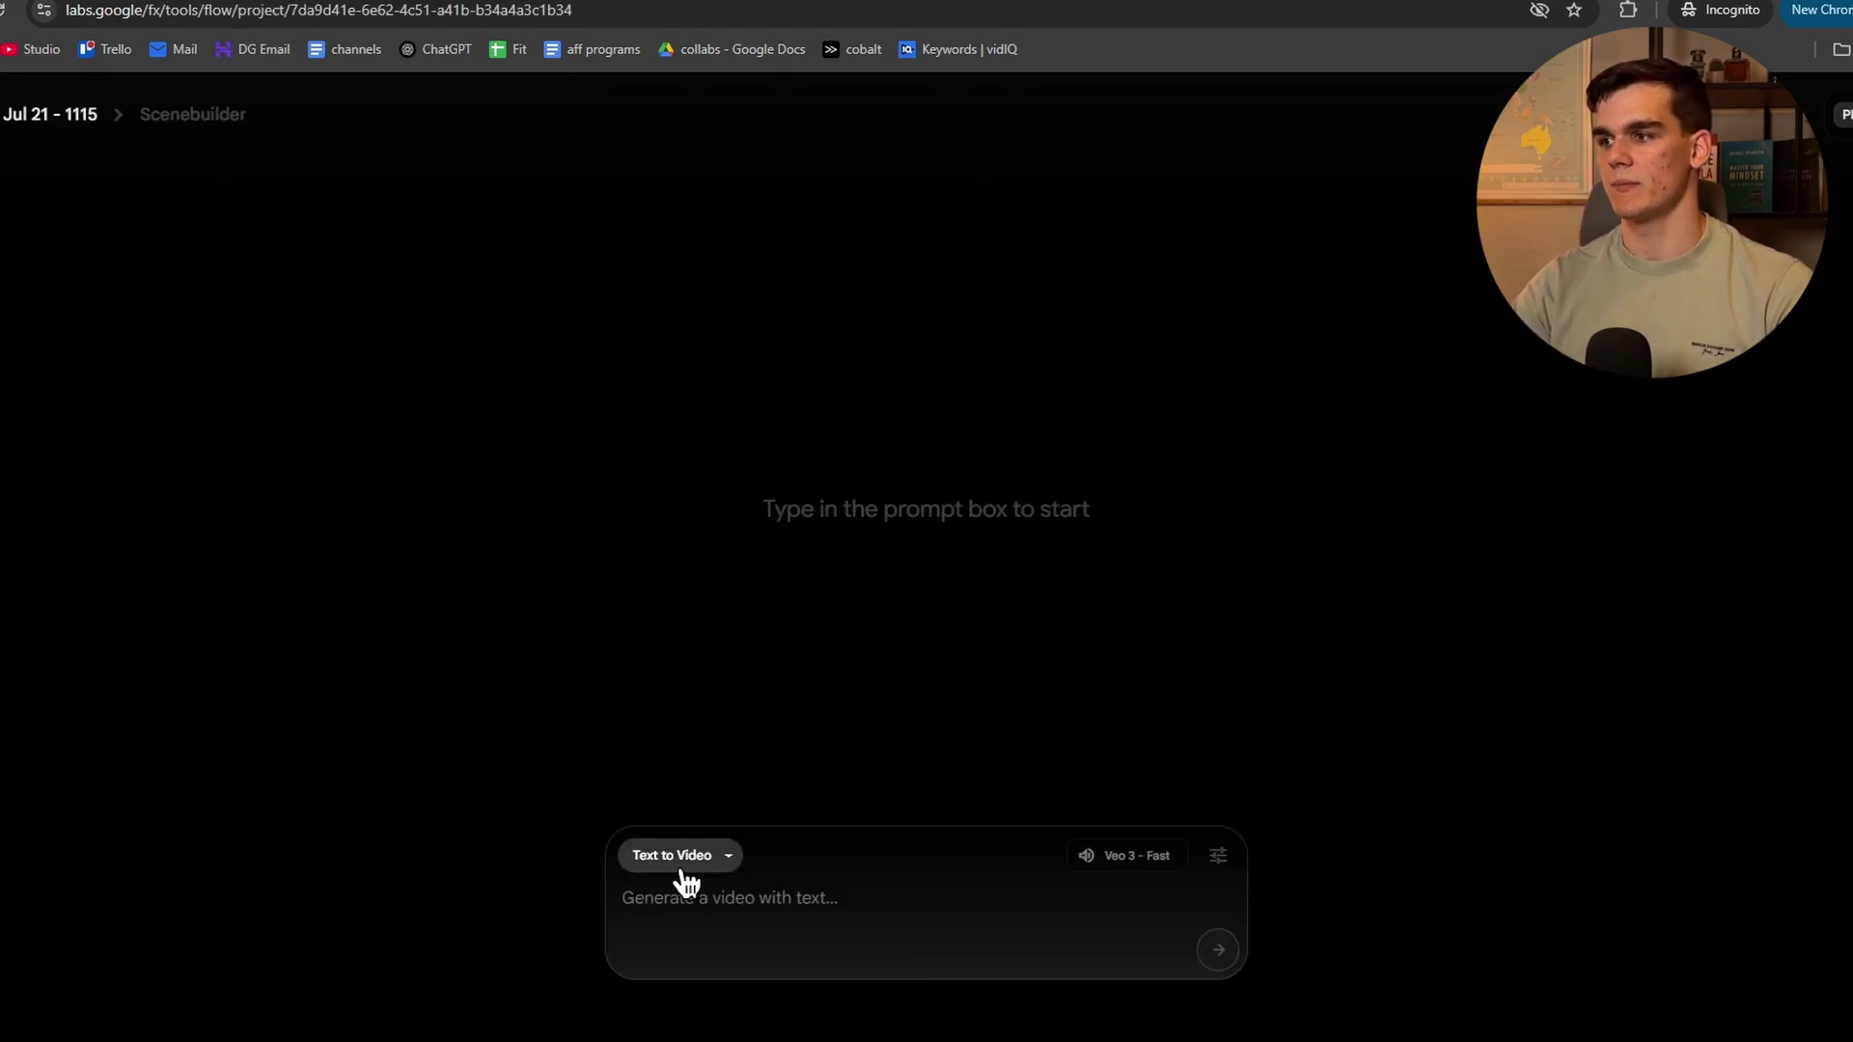
Switch Flow to Frames to Video with the Veo 3 - Fast model at 20 credits
left_click(685, 869)
left_click(673, 758)
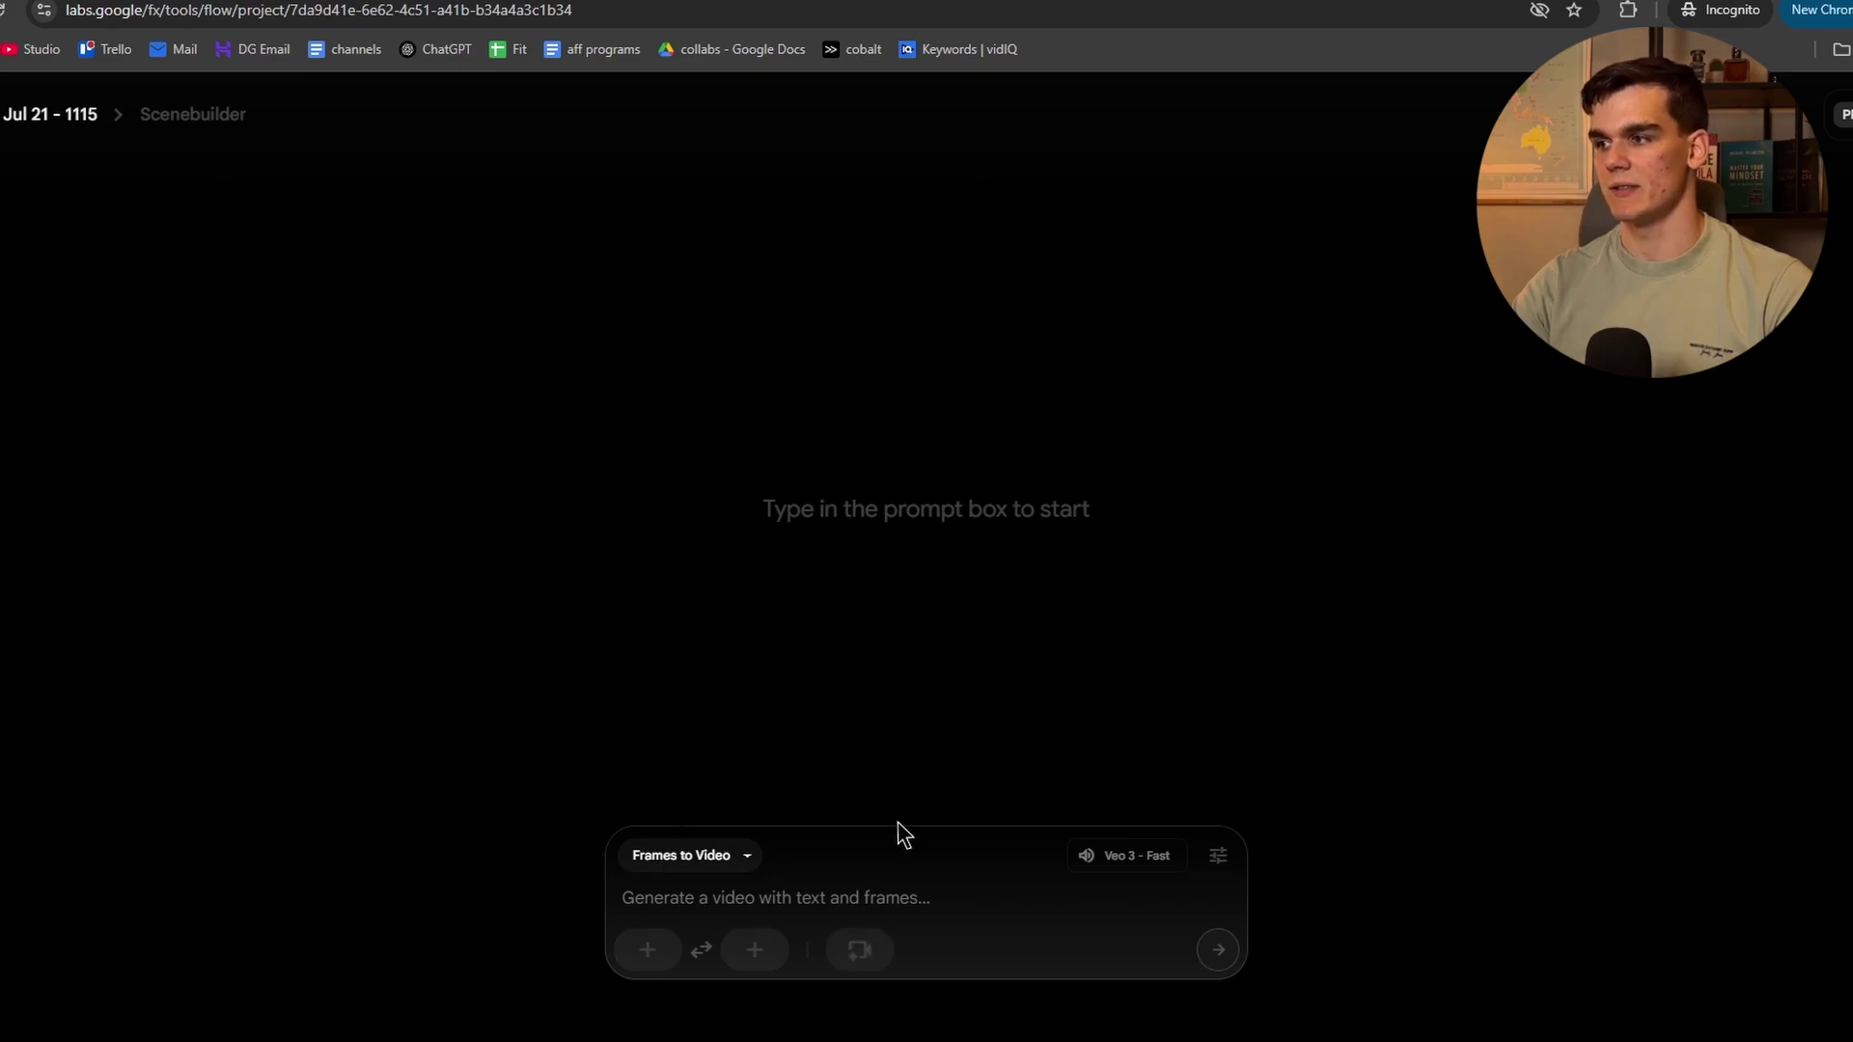
left_click(1221, 857)
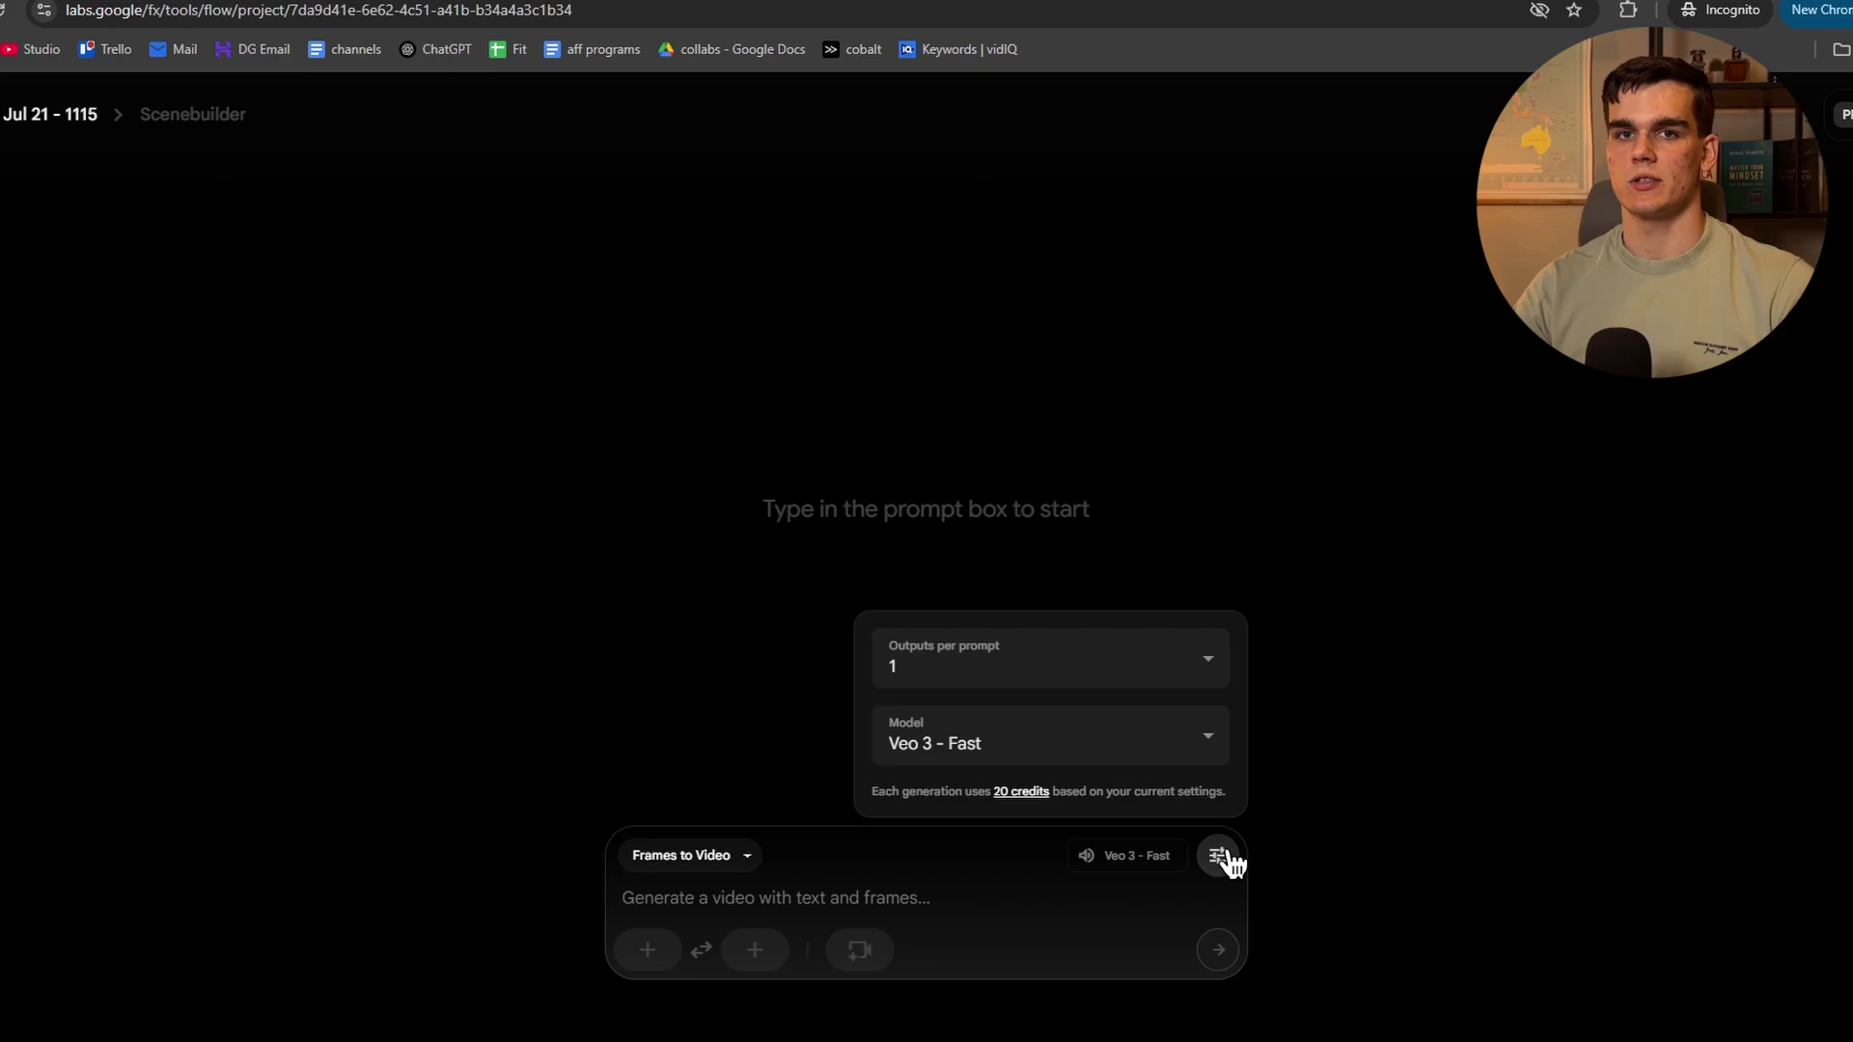
left_click(941, 754)
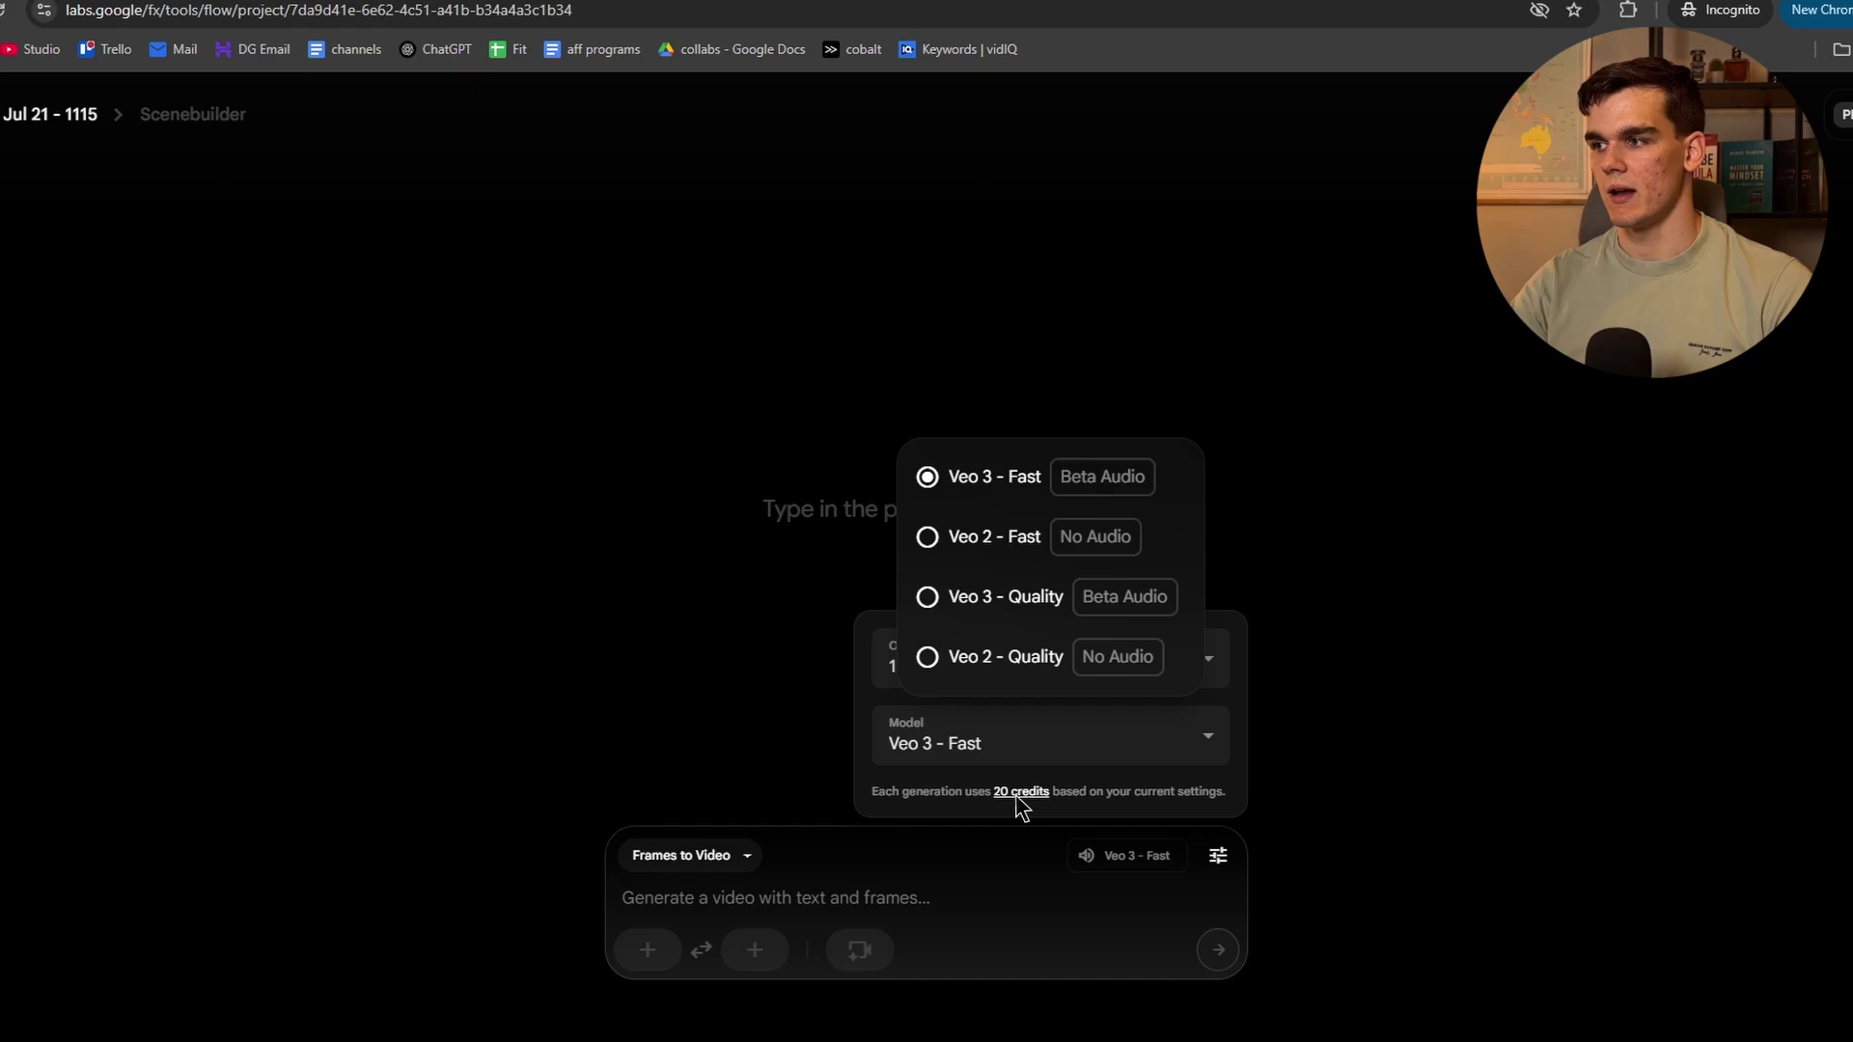
left_click(1018, 604)
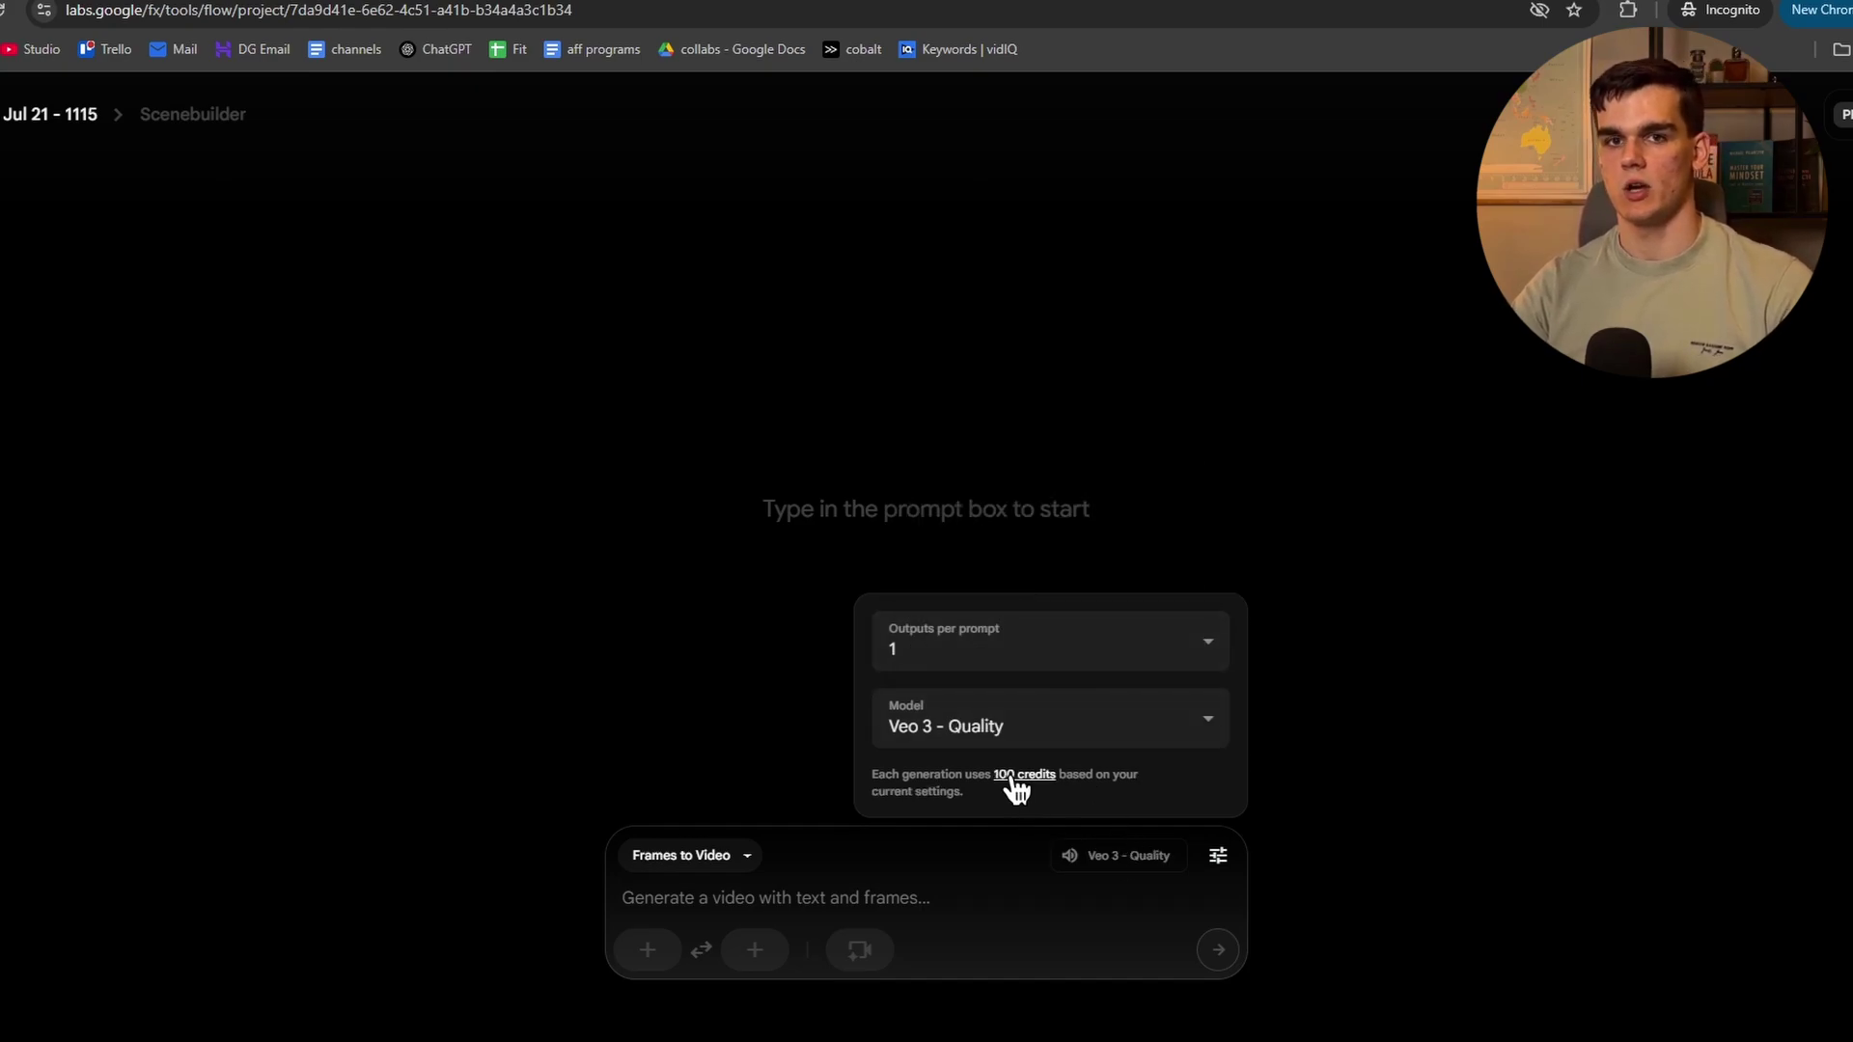
left_click(1009, 729)
left_click(965, 481)
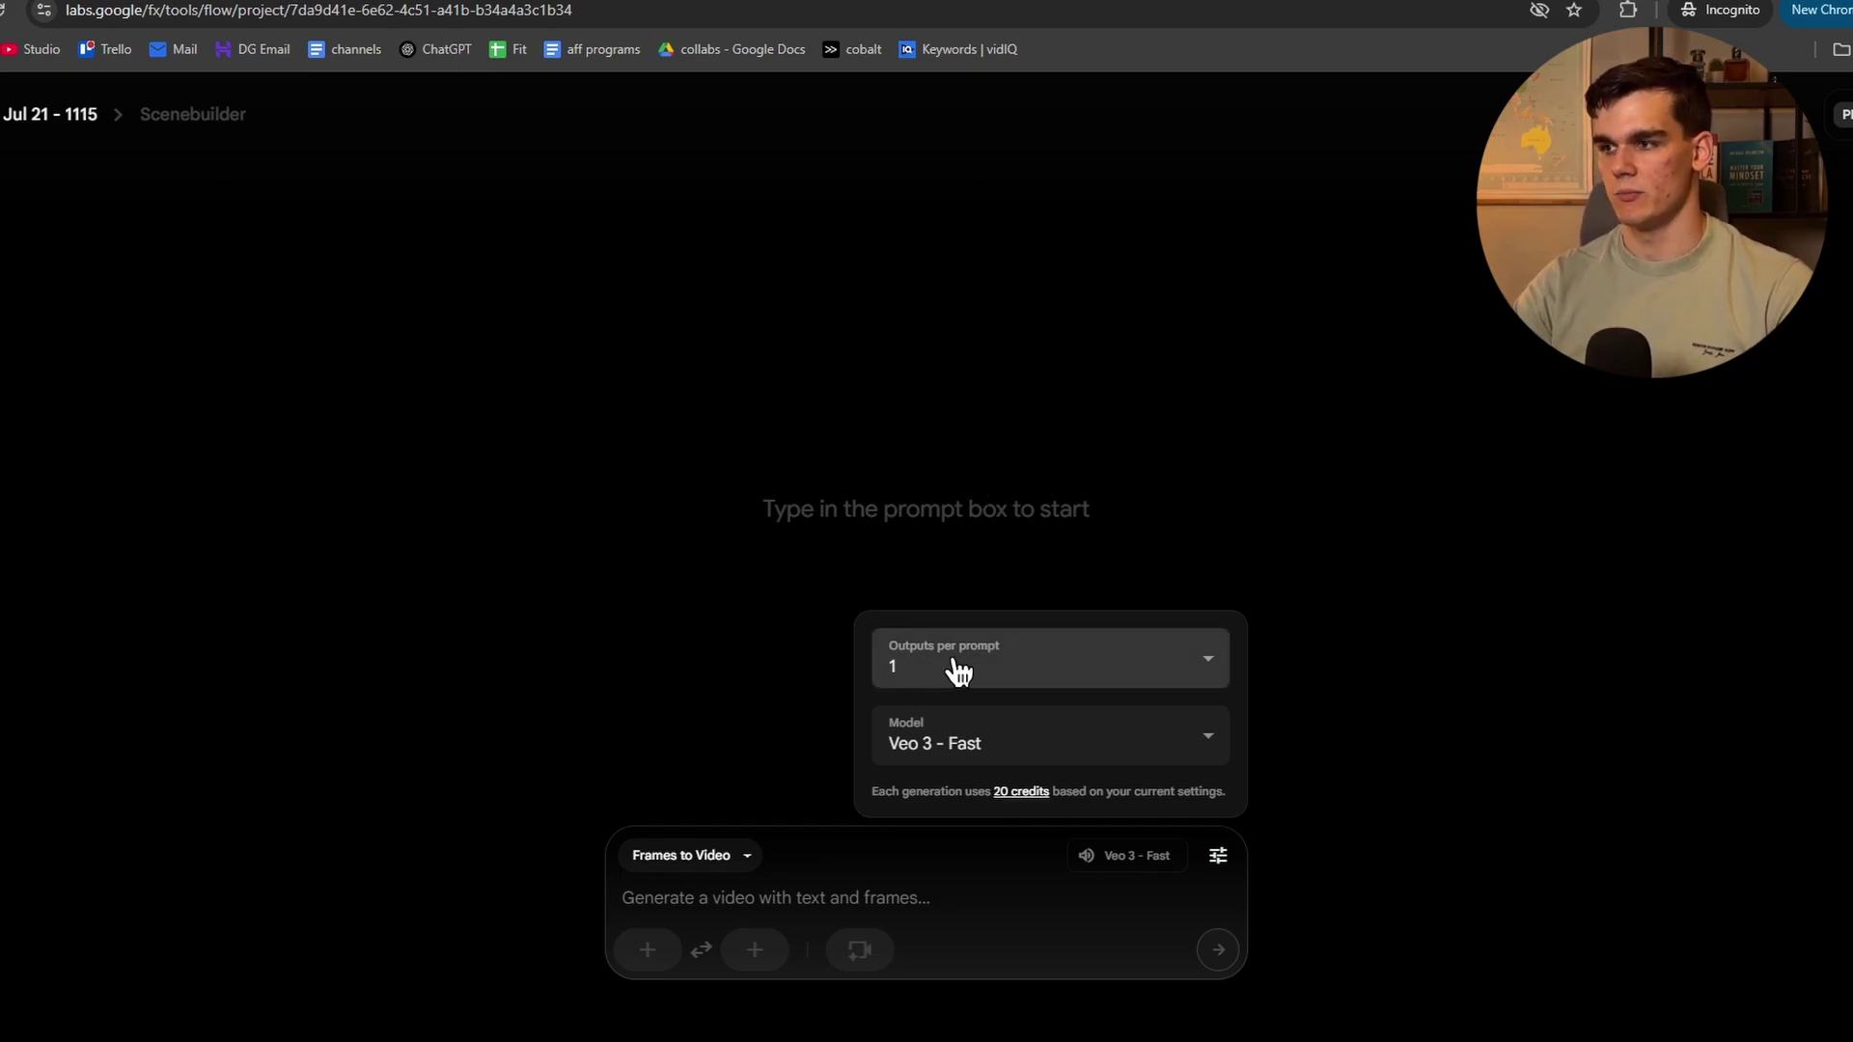
left_click(778, 695)
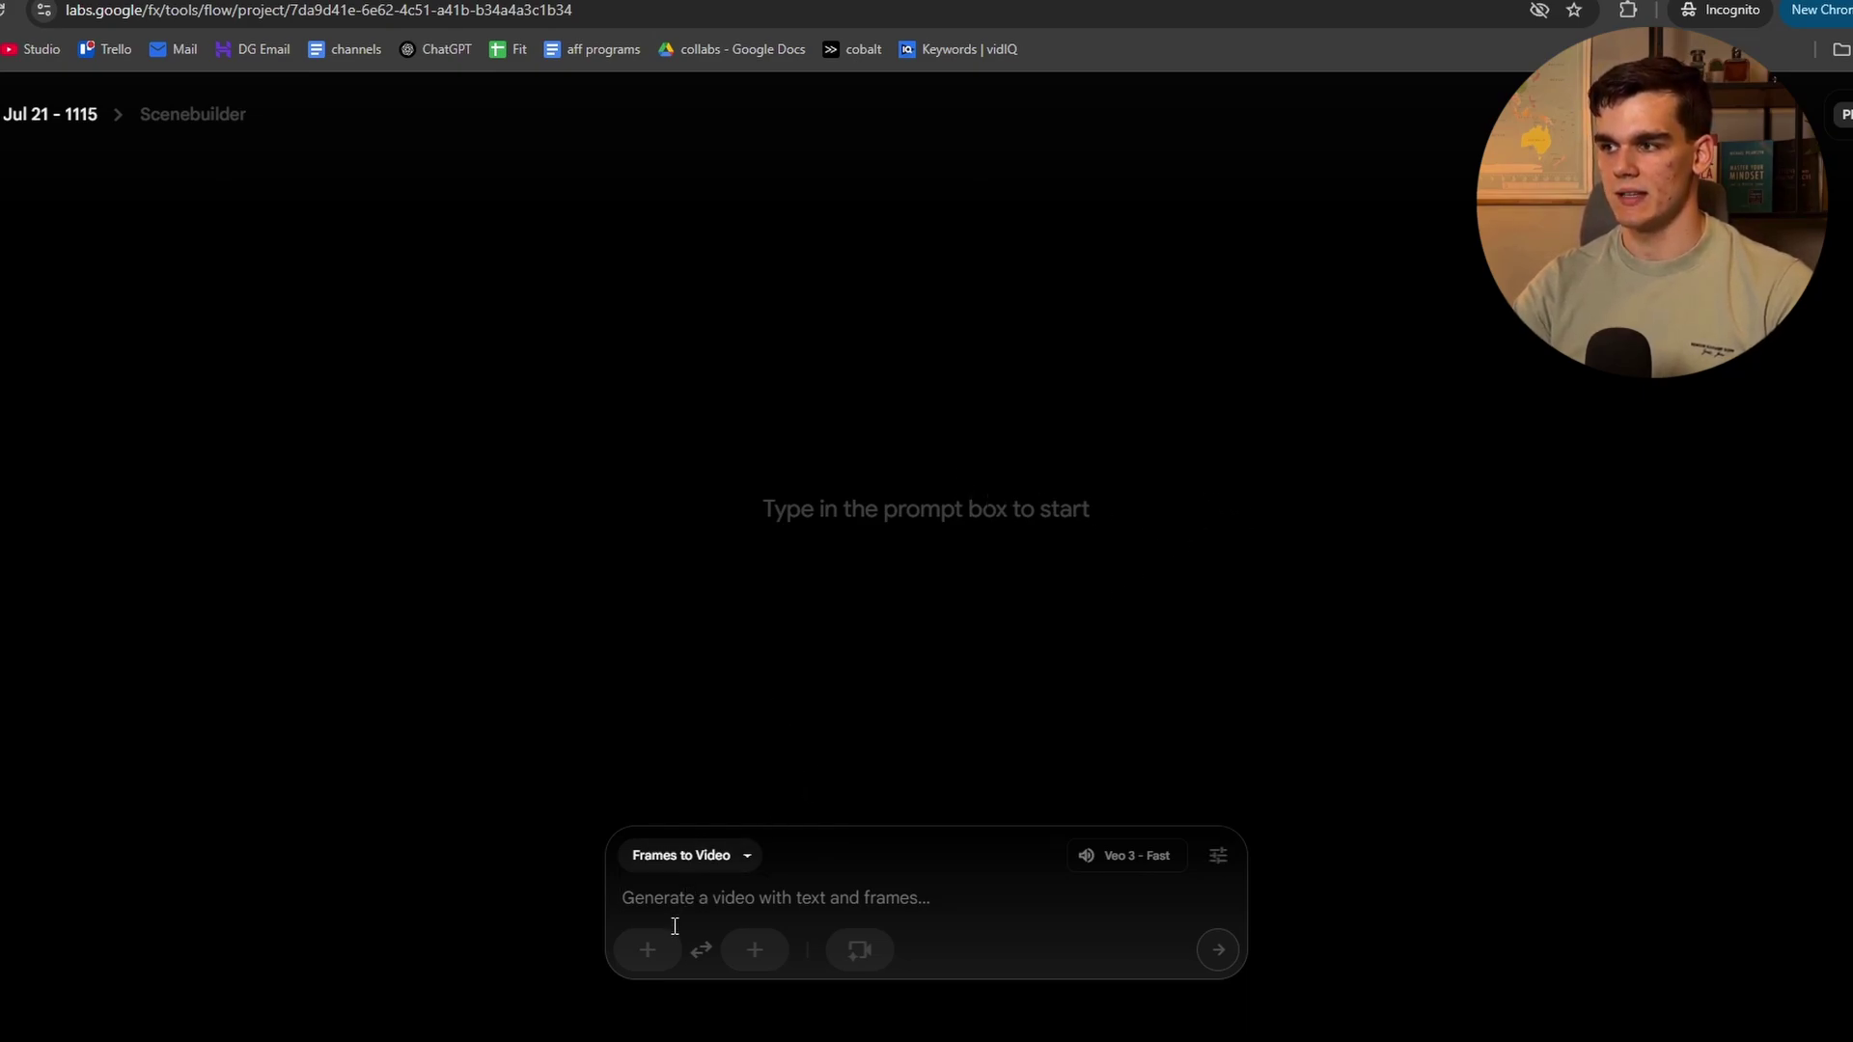
Upload the beach-desk photo as the starting frame and paste the tropical-beach speaking prompt
left_click(645, 953)
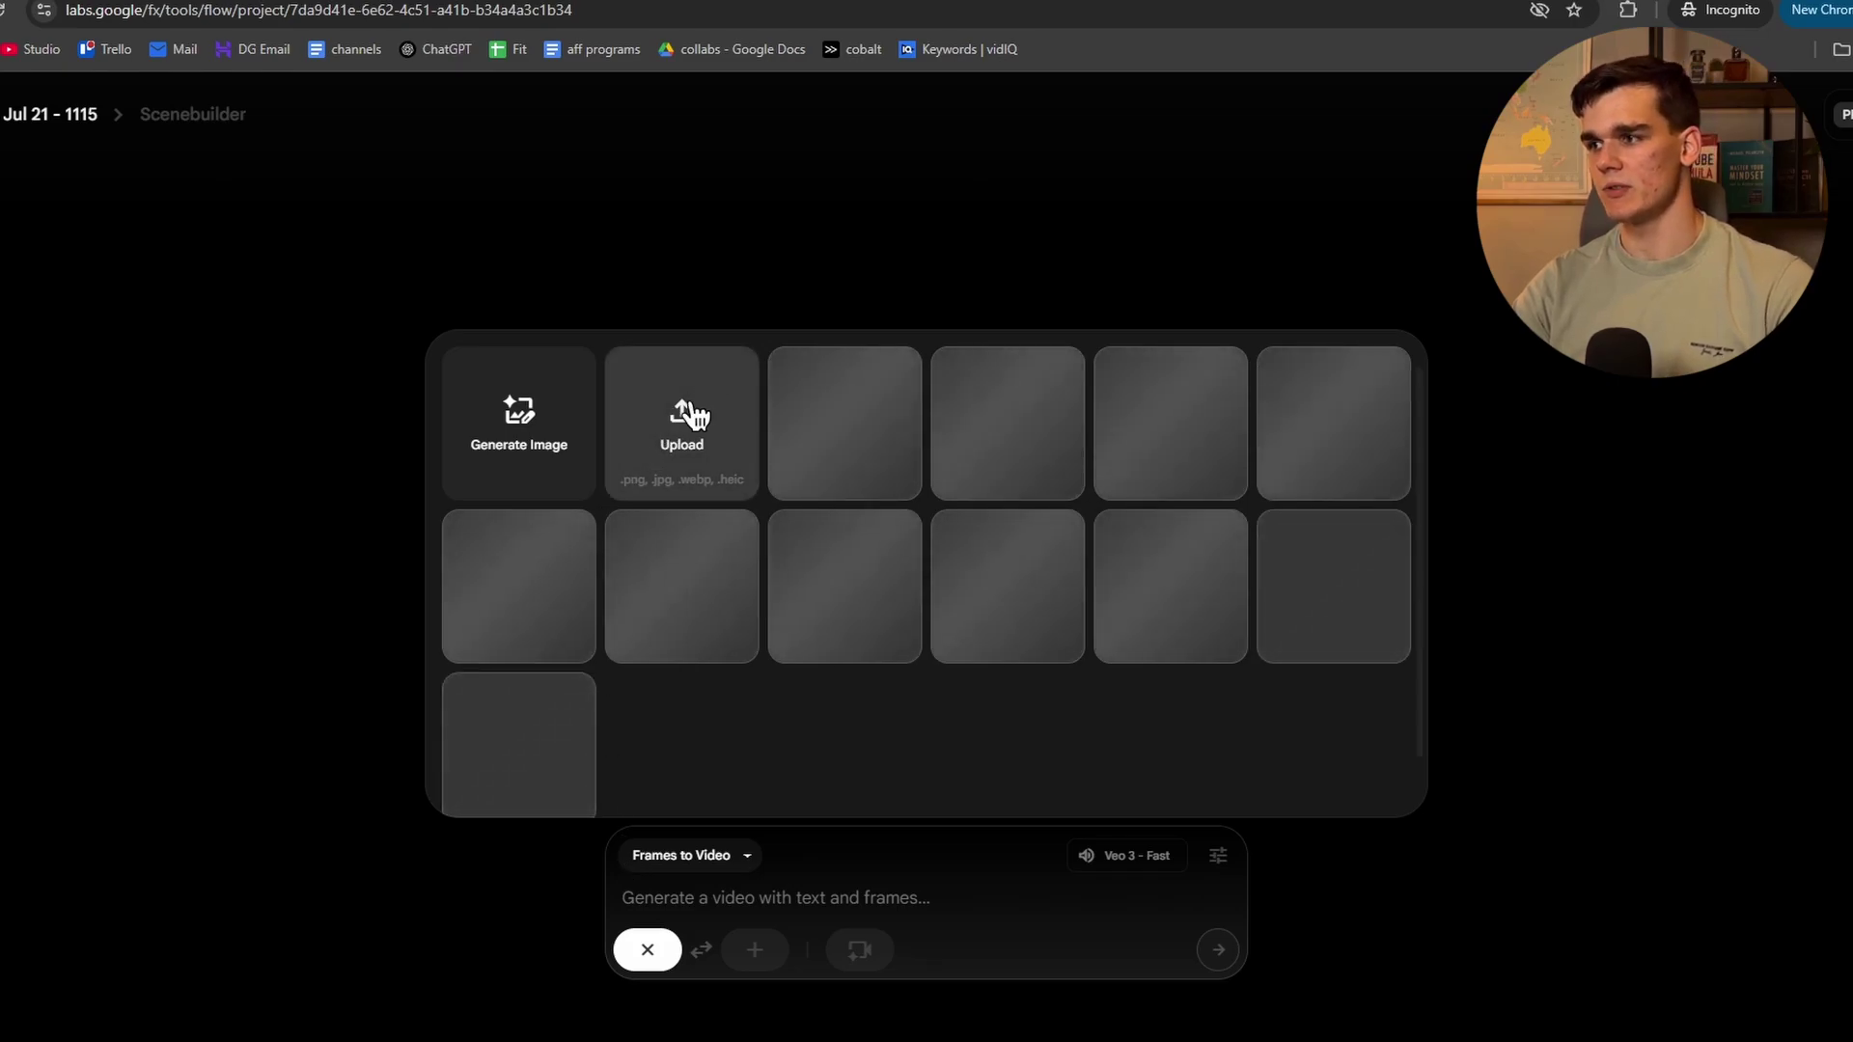
left_click(672, 448)
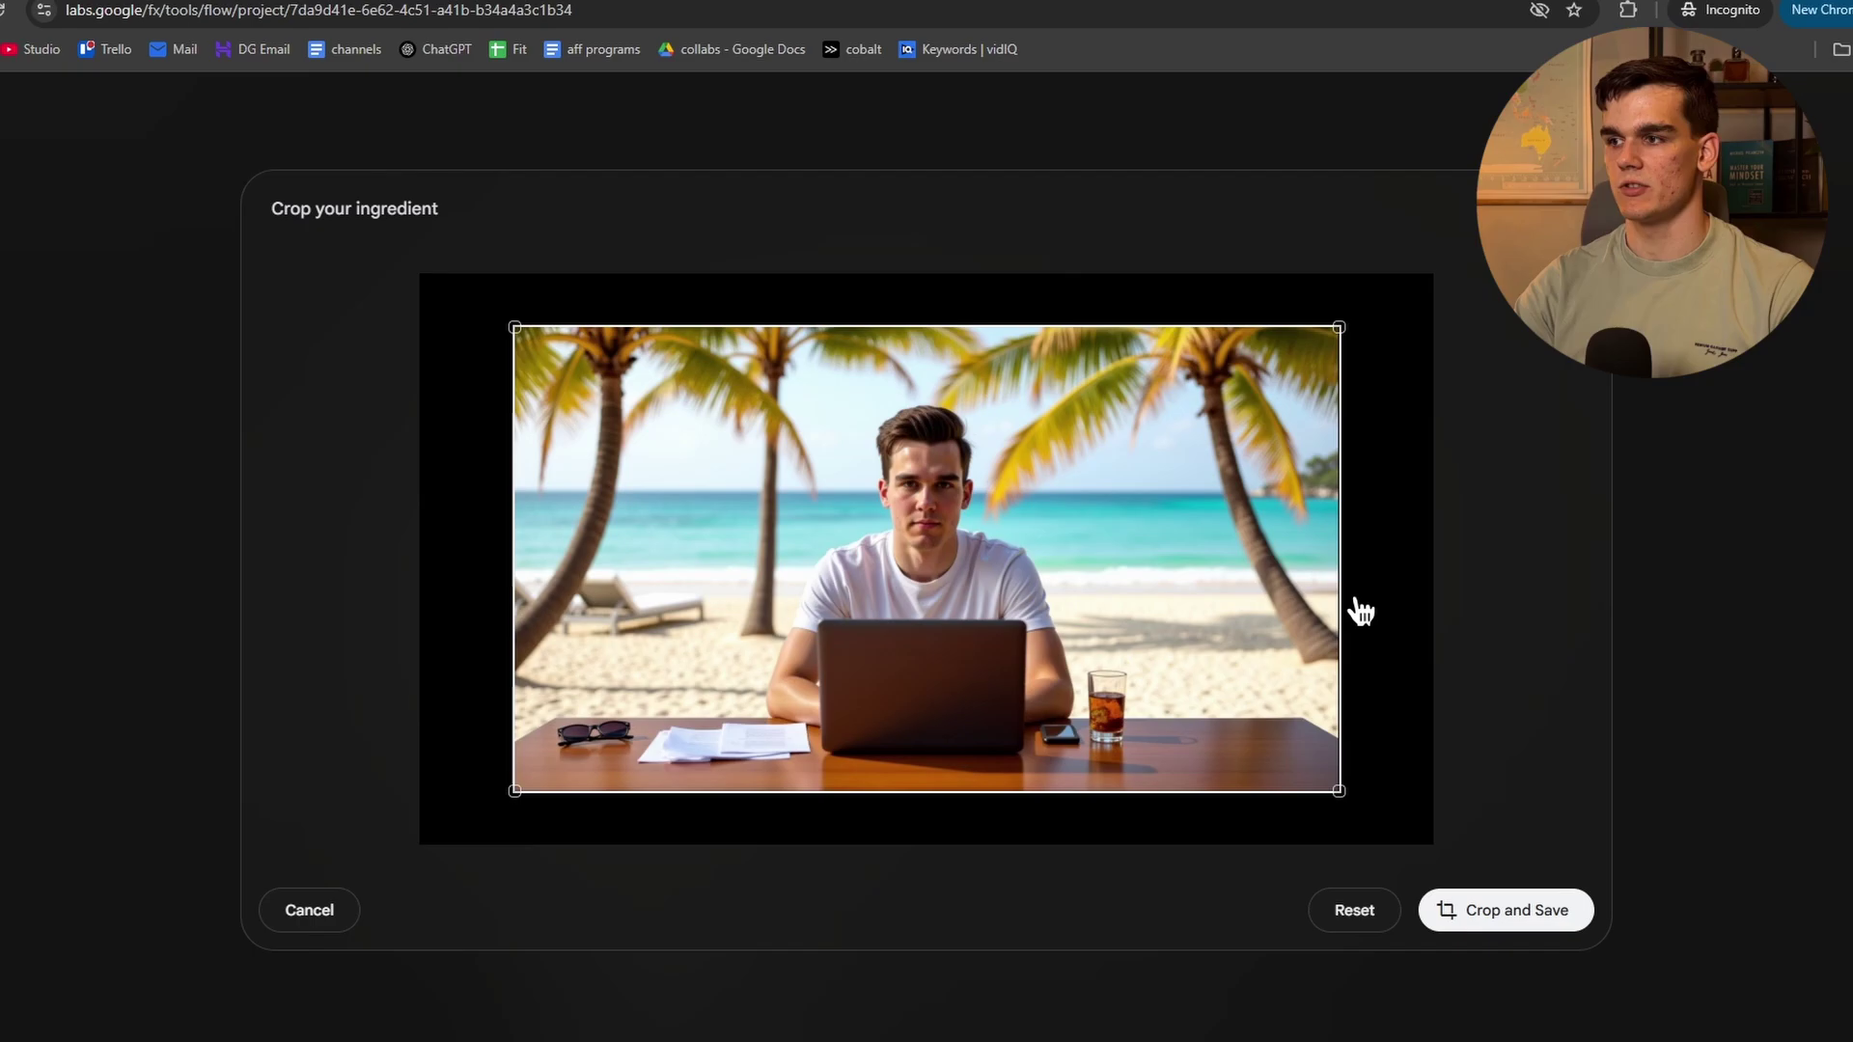
left_click(1496, 930)
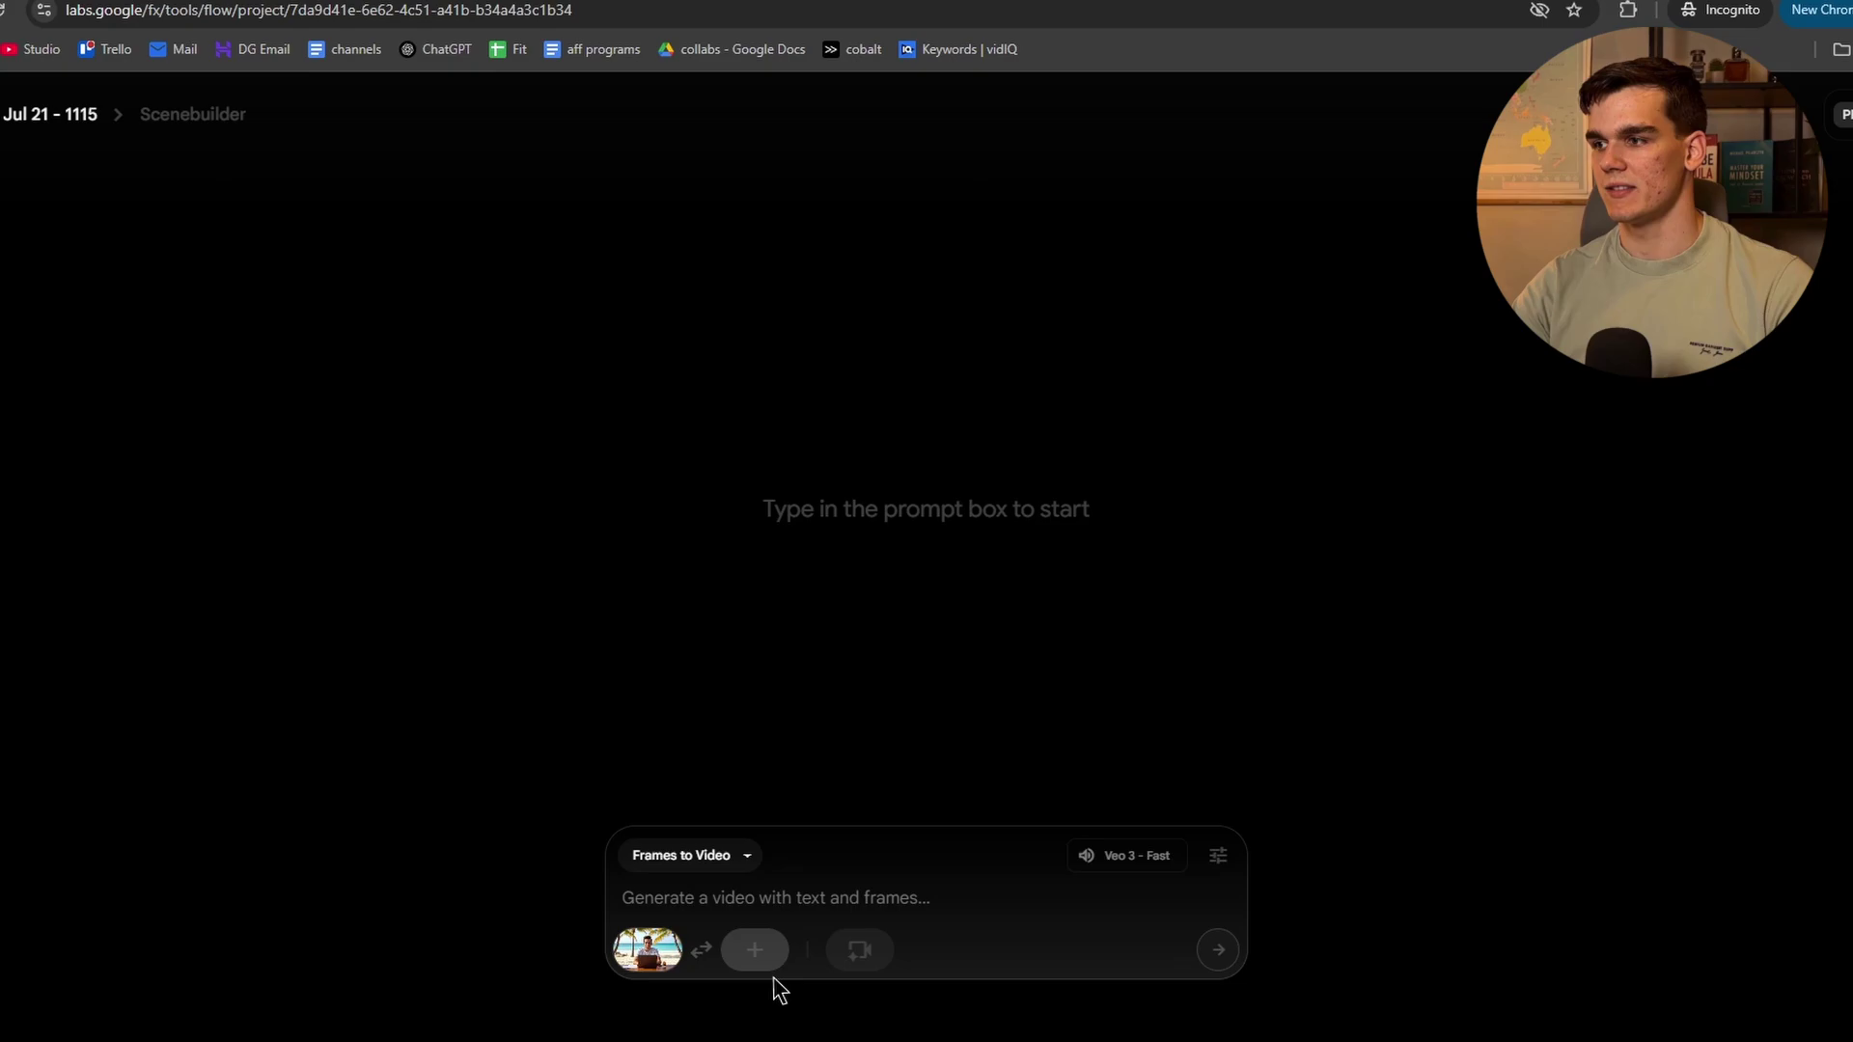
left_click(655, 895)
type("A front POV shot of the guy sitting at a desk on a tropical beach, working on a laptop. The ocean waves gently roll in behind him, palm trees sway in the breeze, and soft sunlight reflects off the water. He looks directly into the camera with a relaxed and confident expression. He speaks clearly in English: \"In this video, I'm gonna show you how to make videos with yourself, on VEO 3.\" The vibe is calm, professional, and inspiring — a blend of productivity and paradise.")
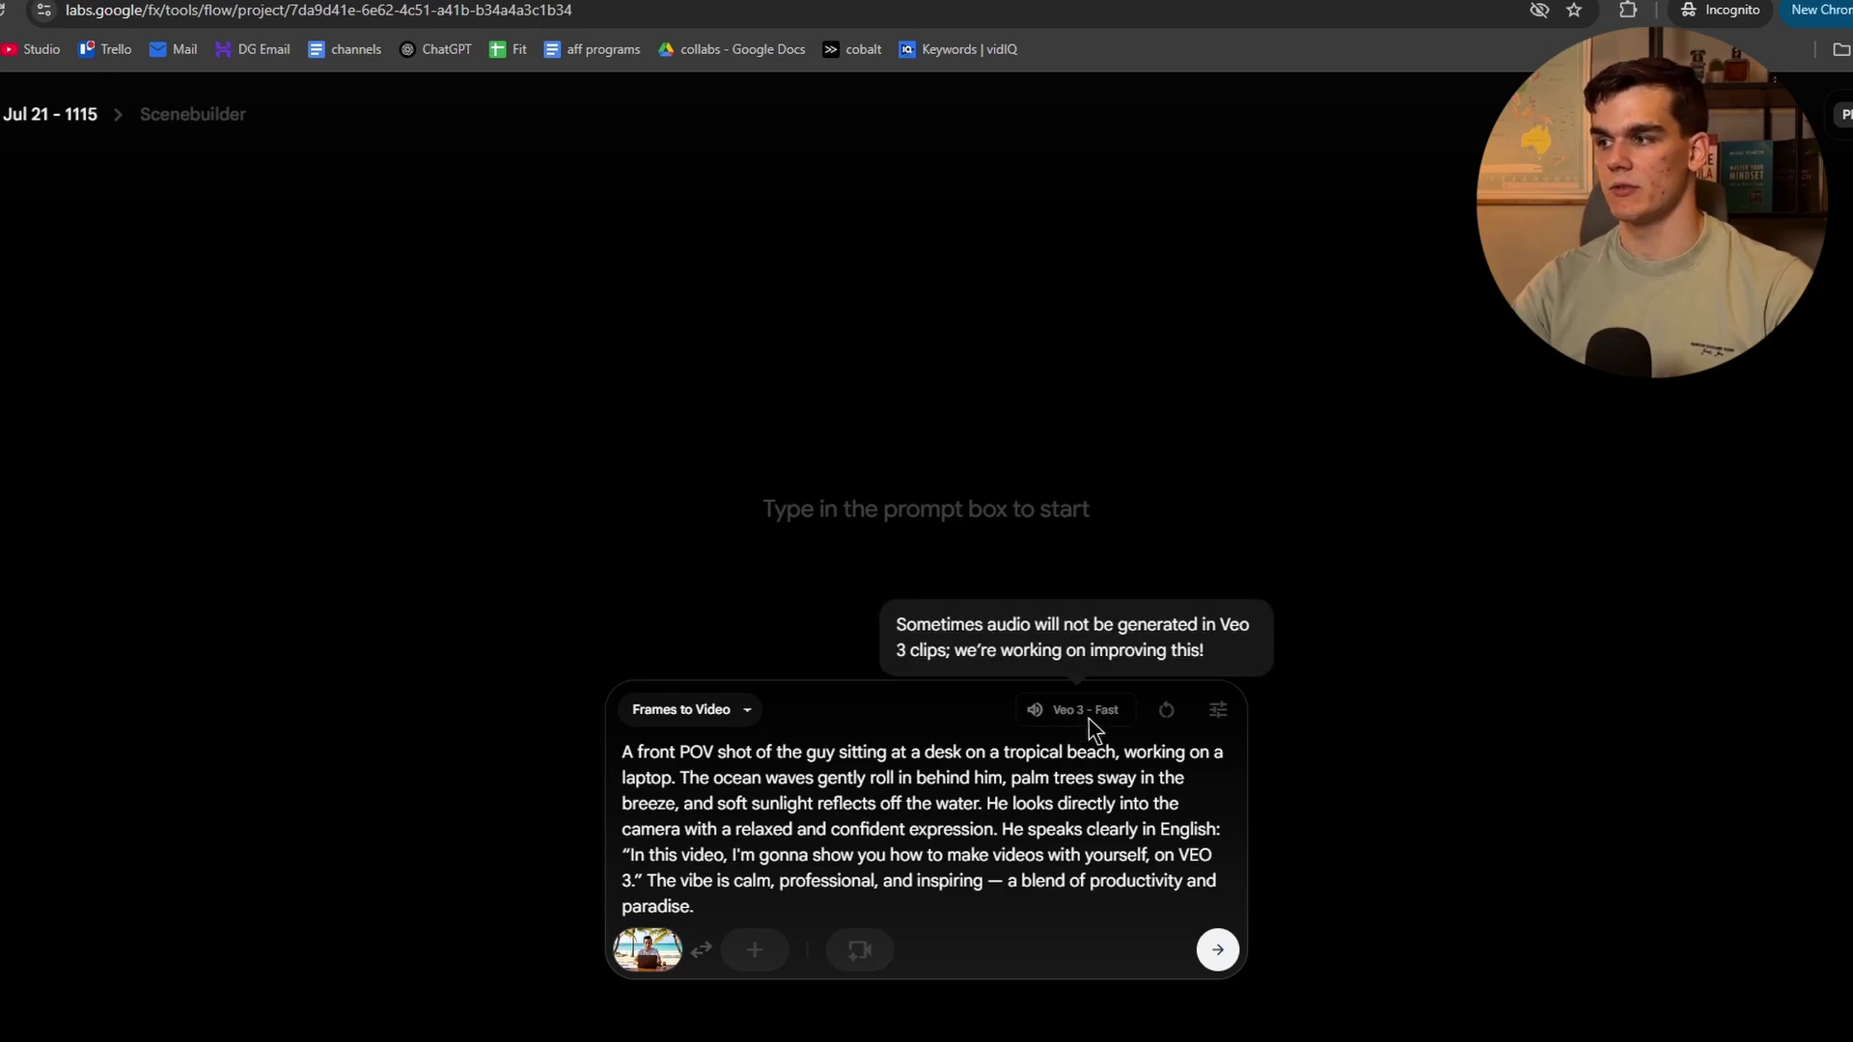
Generate the clip, download it at original 720p, and place the MP4 on Resolve's Timeline 1
left_click(1220, 952)
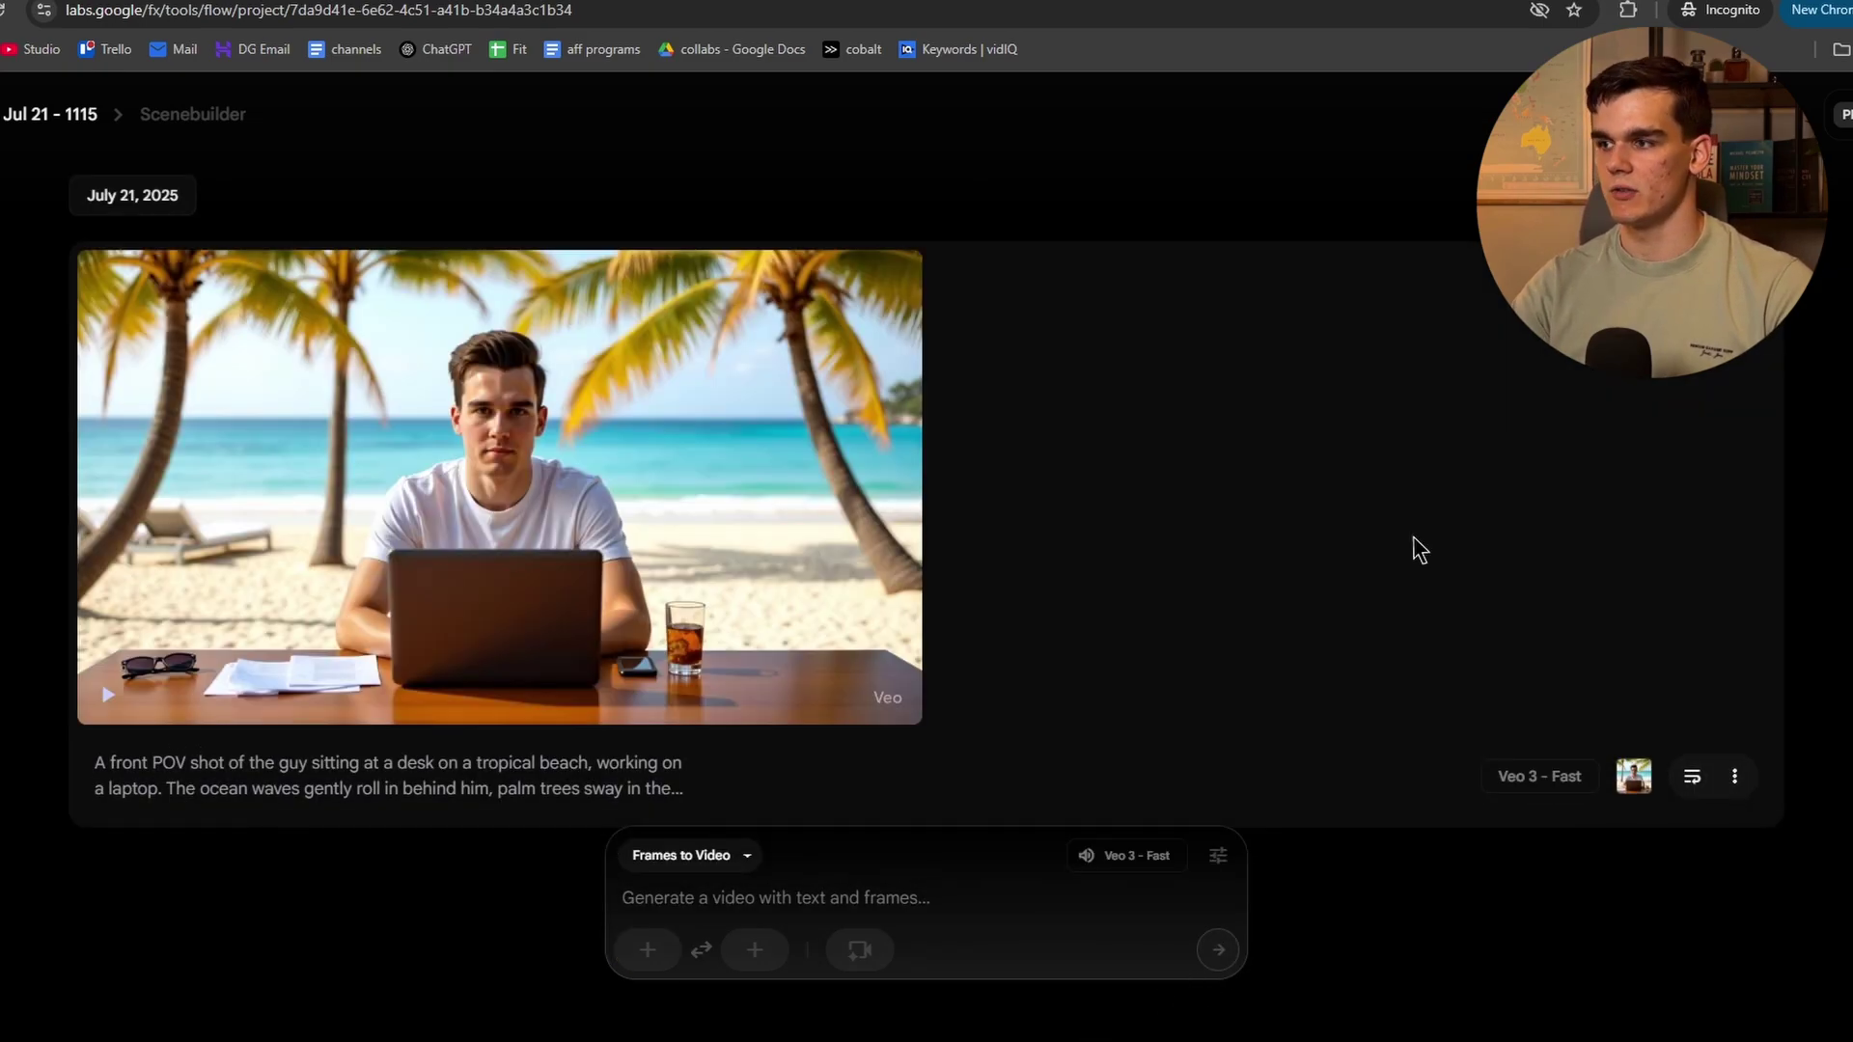
mouse_move(901, 580)
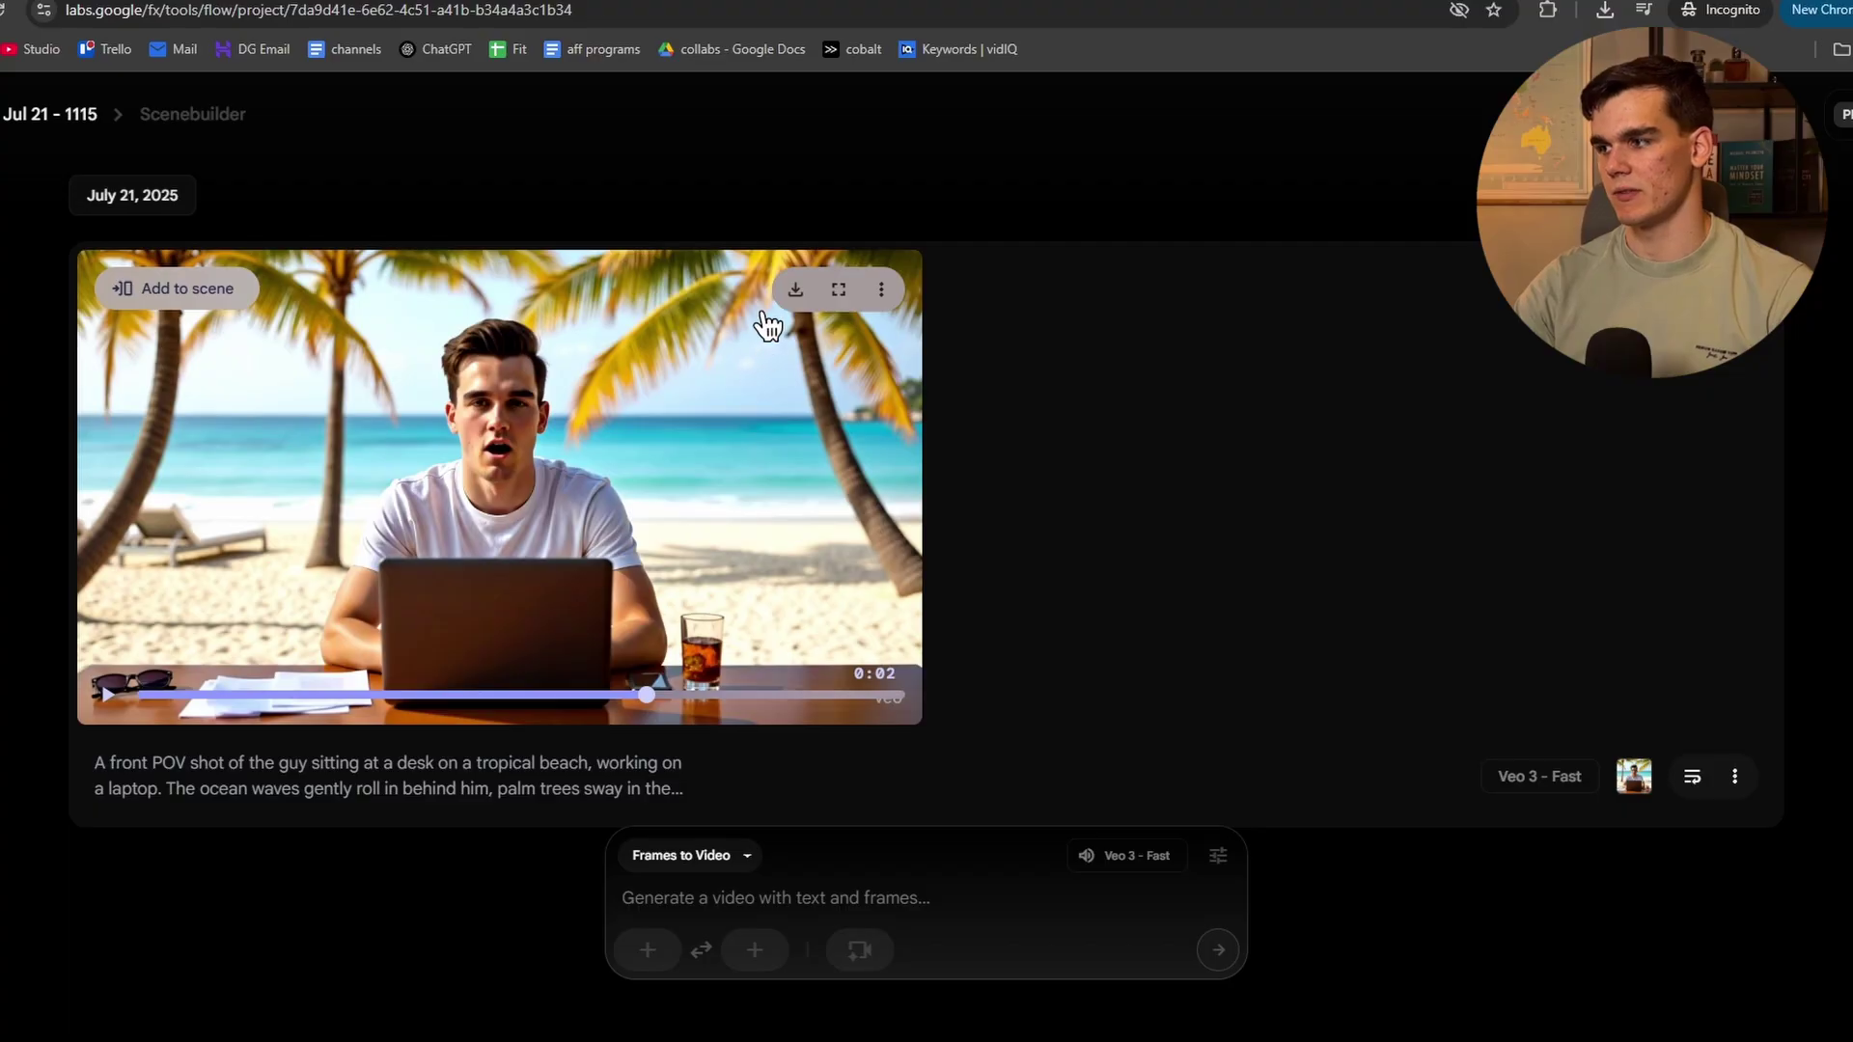
left_click(795, 289)
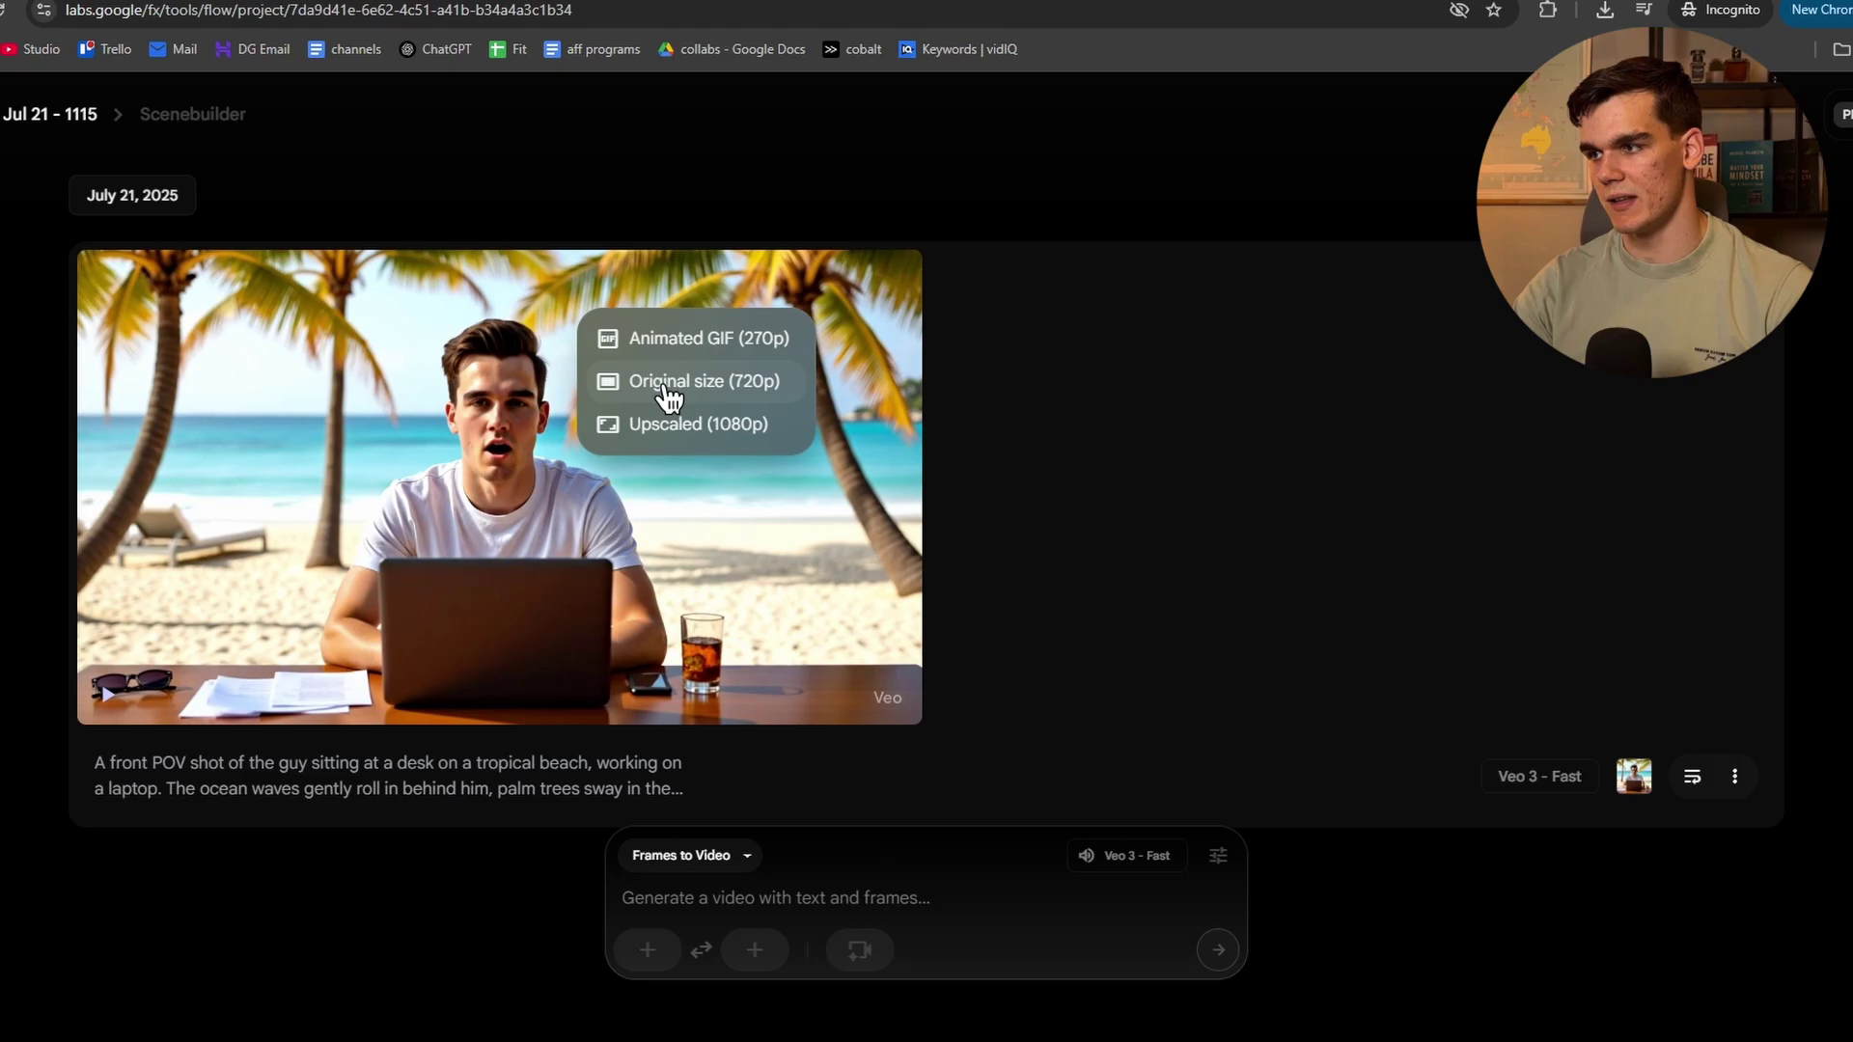
left_click(726, 386)
left_click_drag(111, 106, 382, 456)
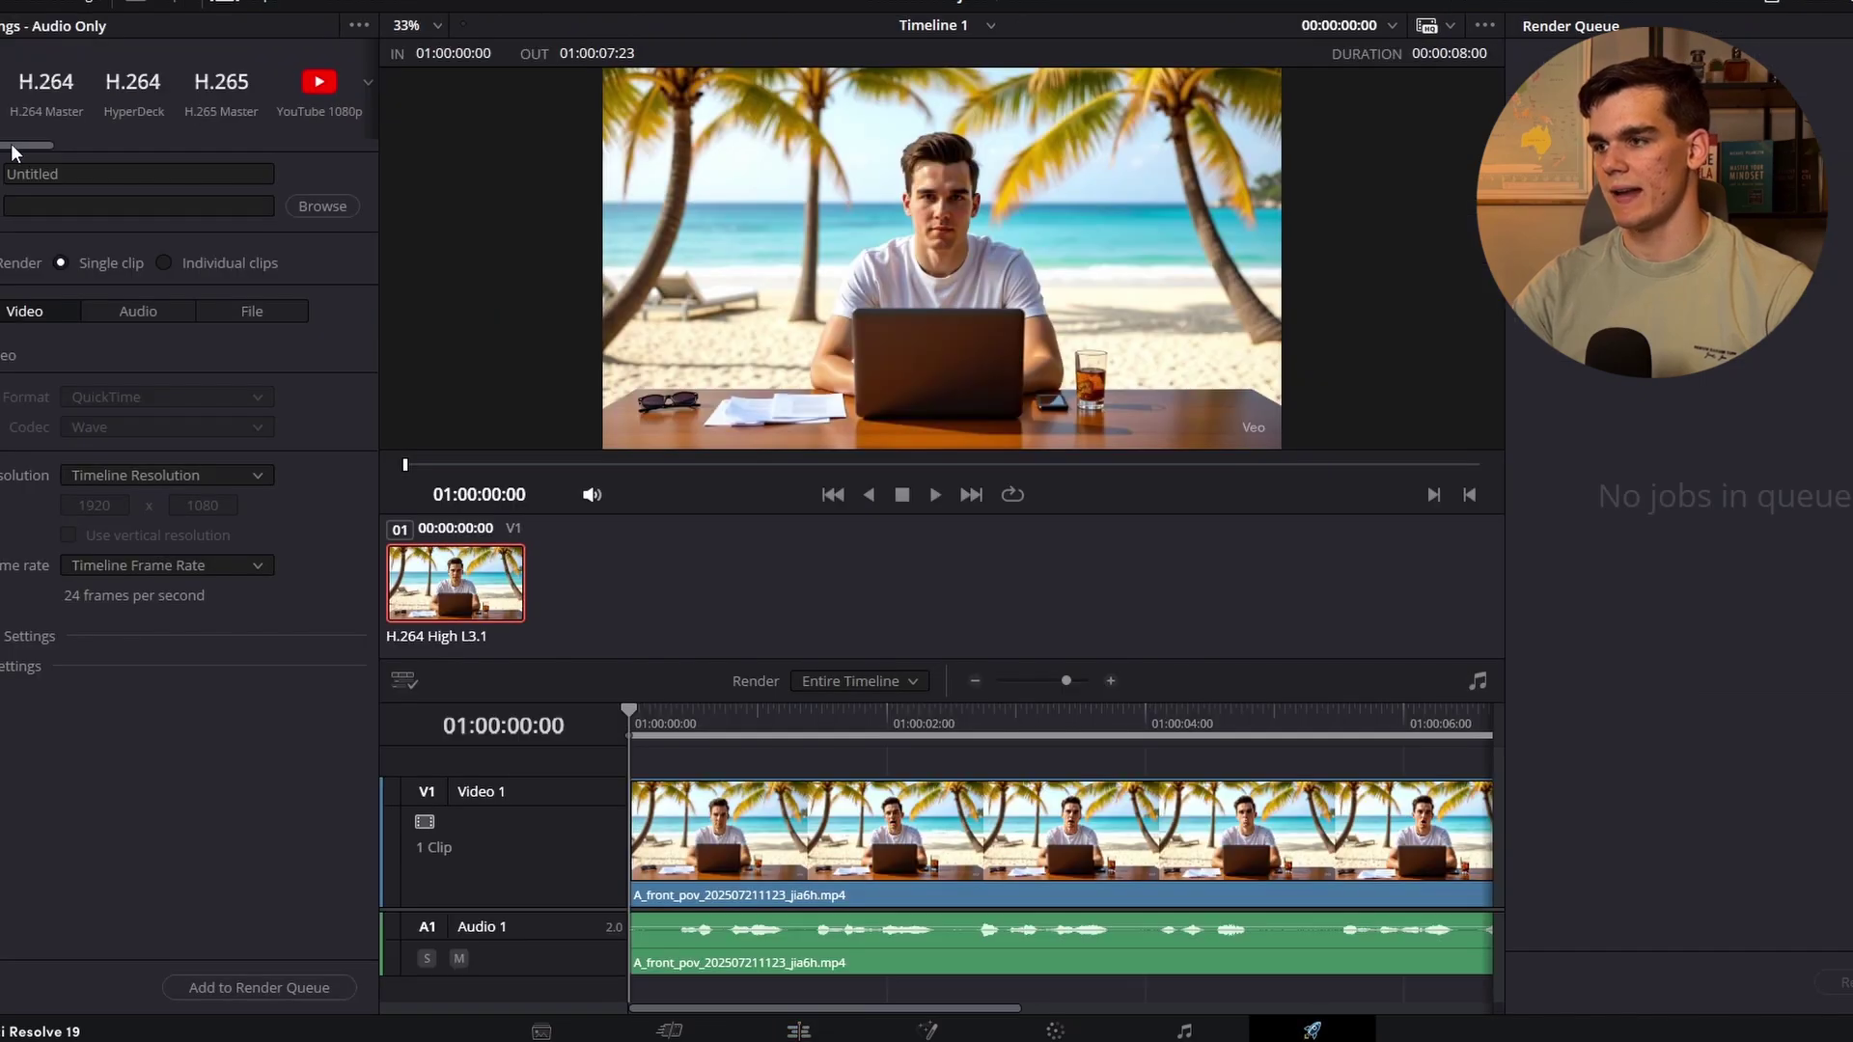
Switch the Deliver render preset to Audio Only and confirm Wave format with Linear PCM
left_click_drag(15, 152, 247, 144)
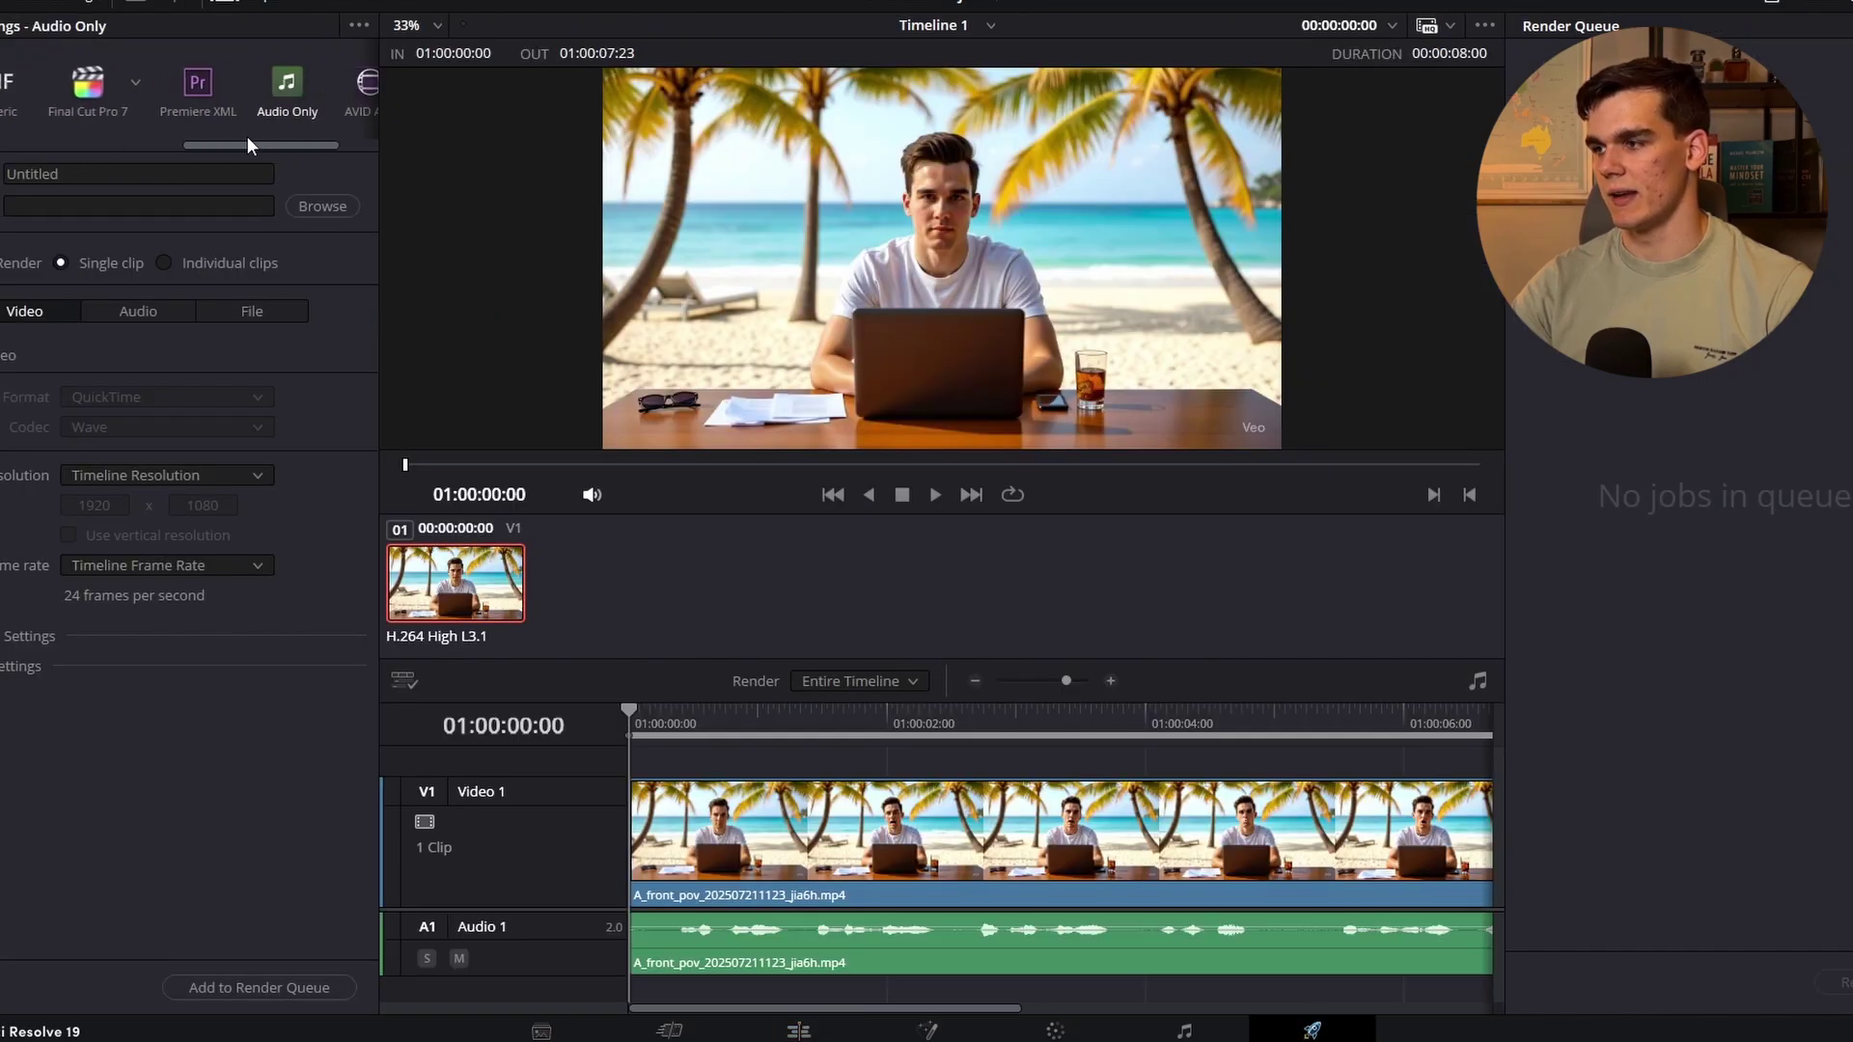
left_click(137, 310)
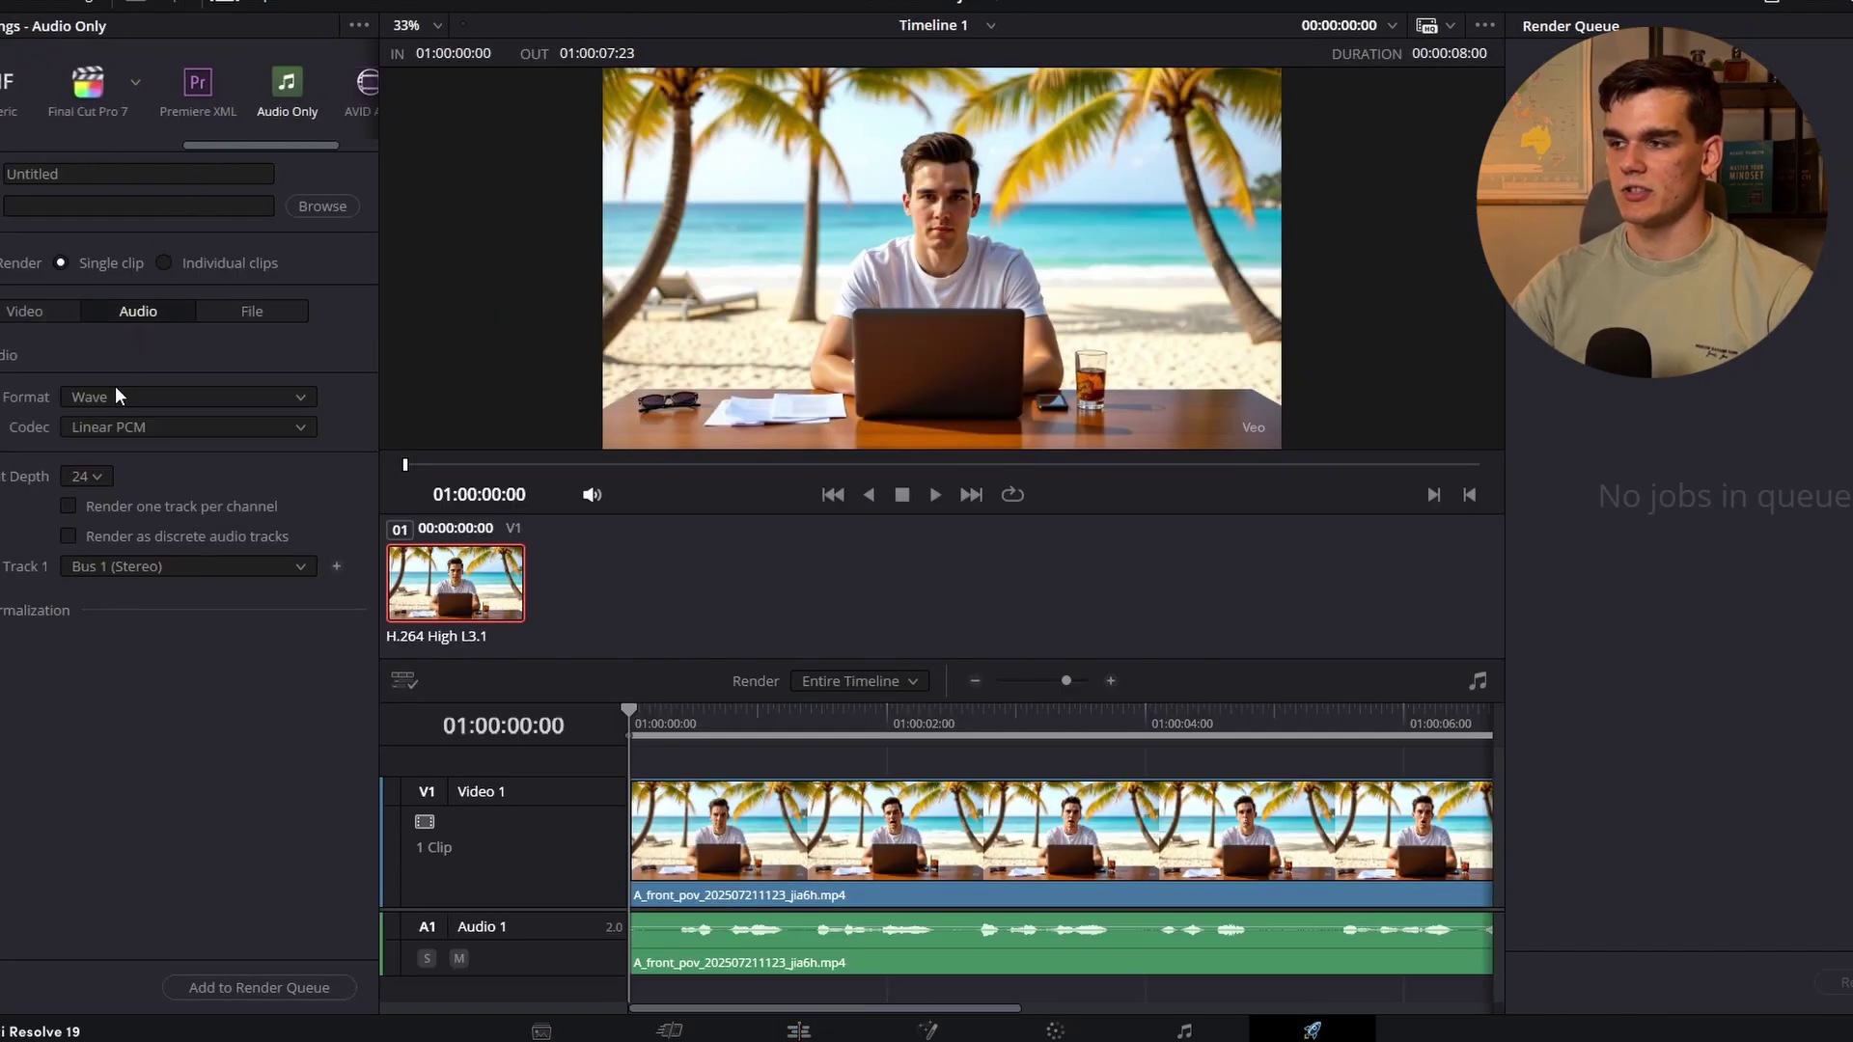
left_click(110, 397)
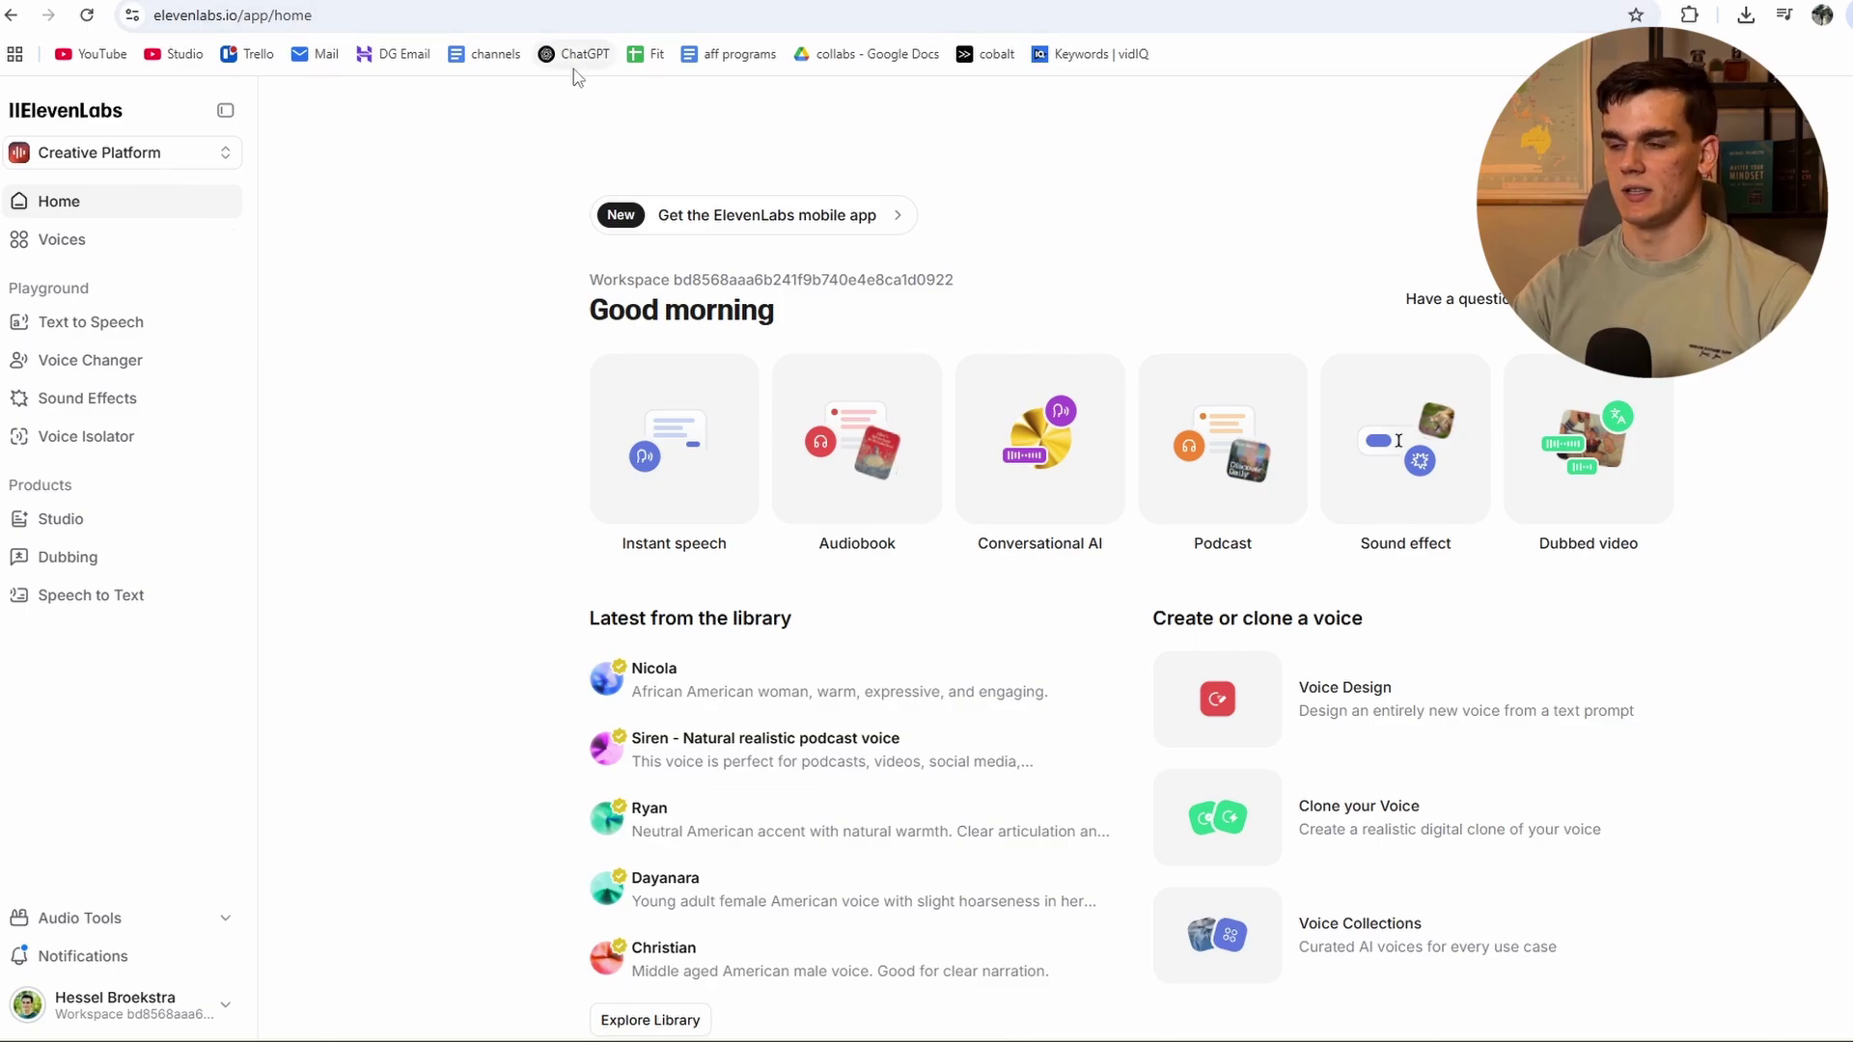
Load veo 3 audio video.mp3 into the Voice Changer and review the target voice list
left_click(63, 369)
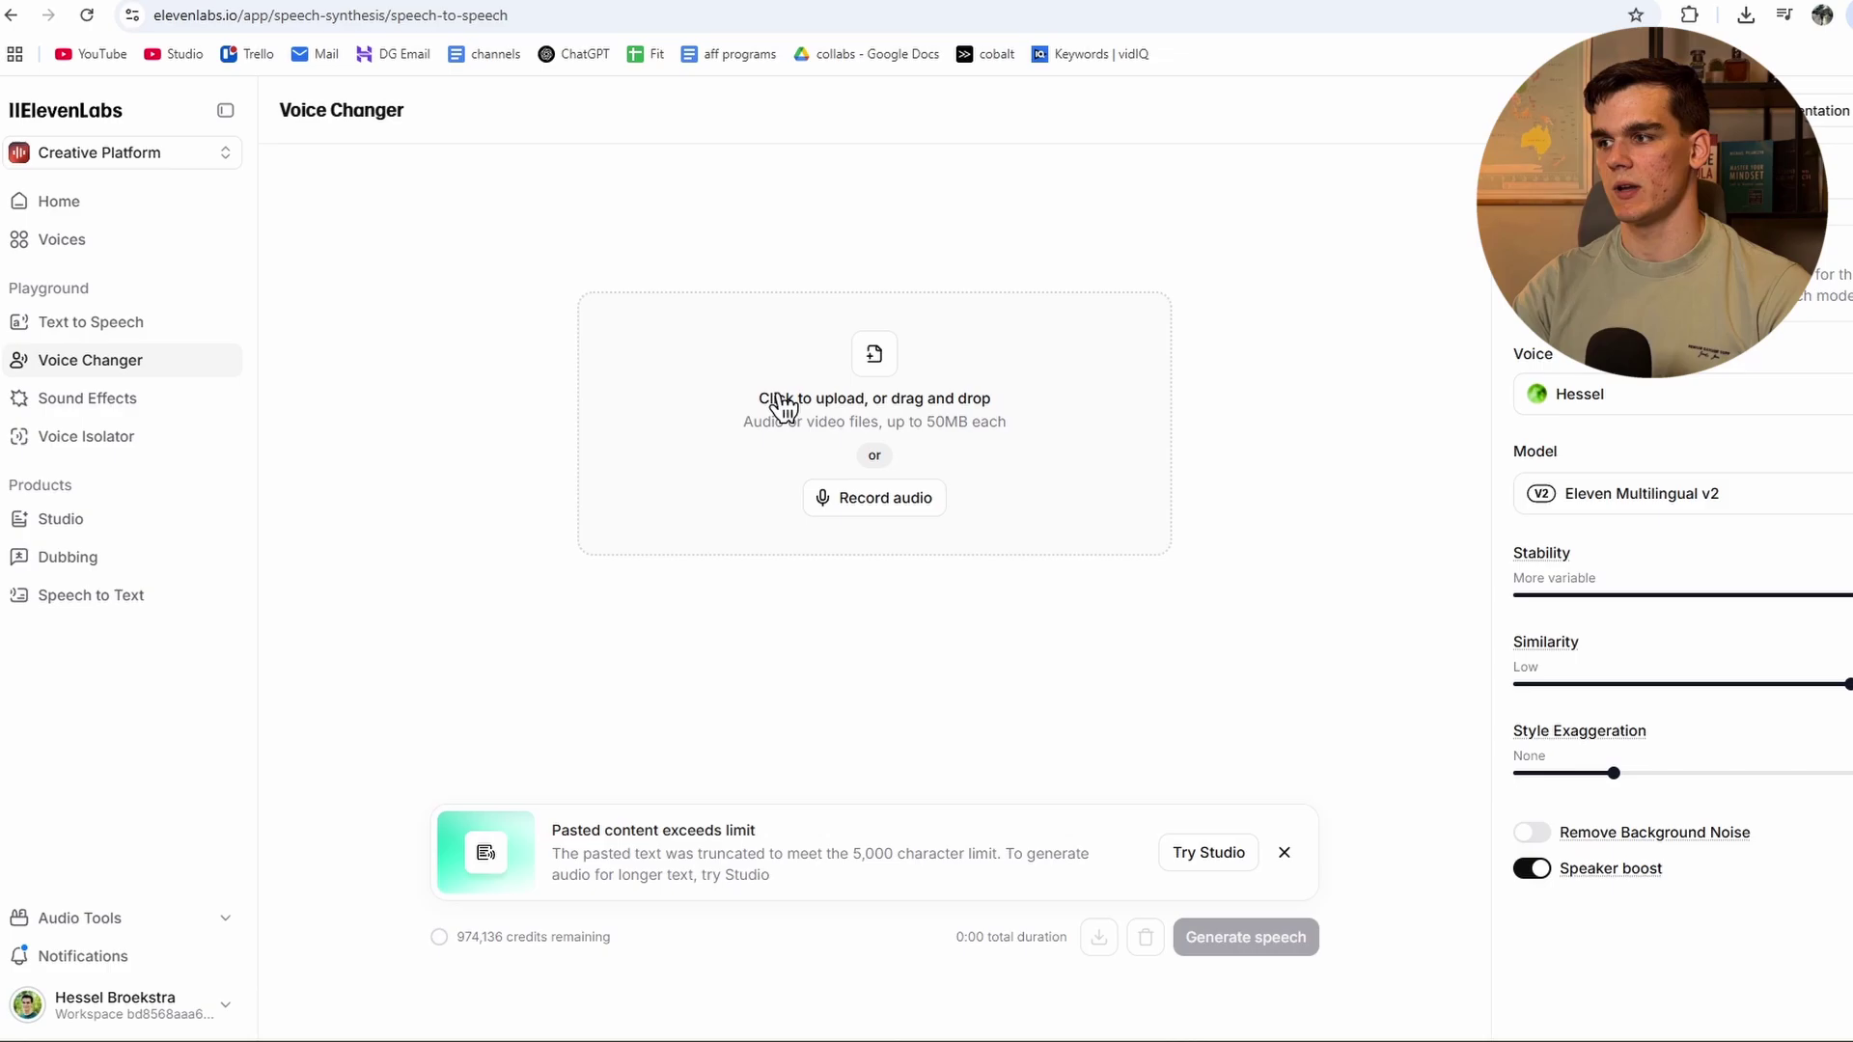
left_click_drag(1168, 501, 893, 426)
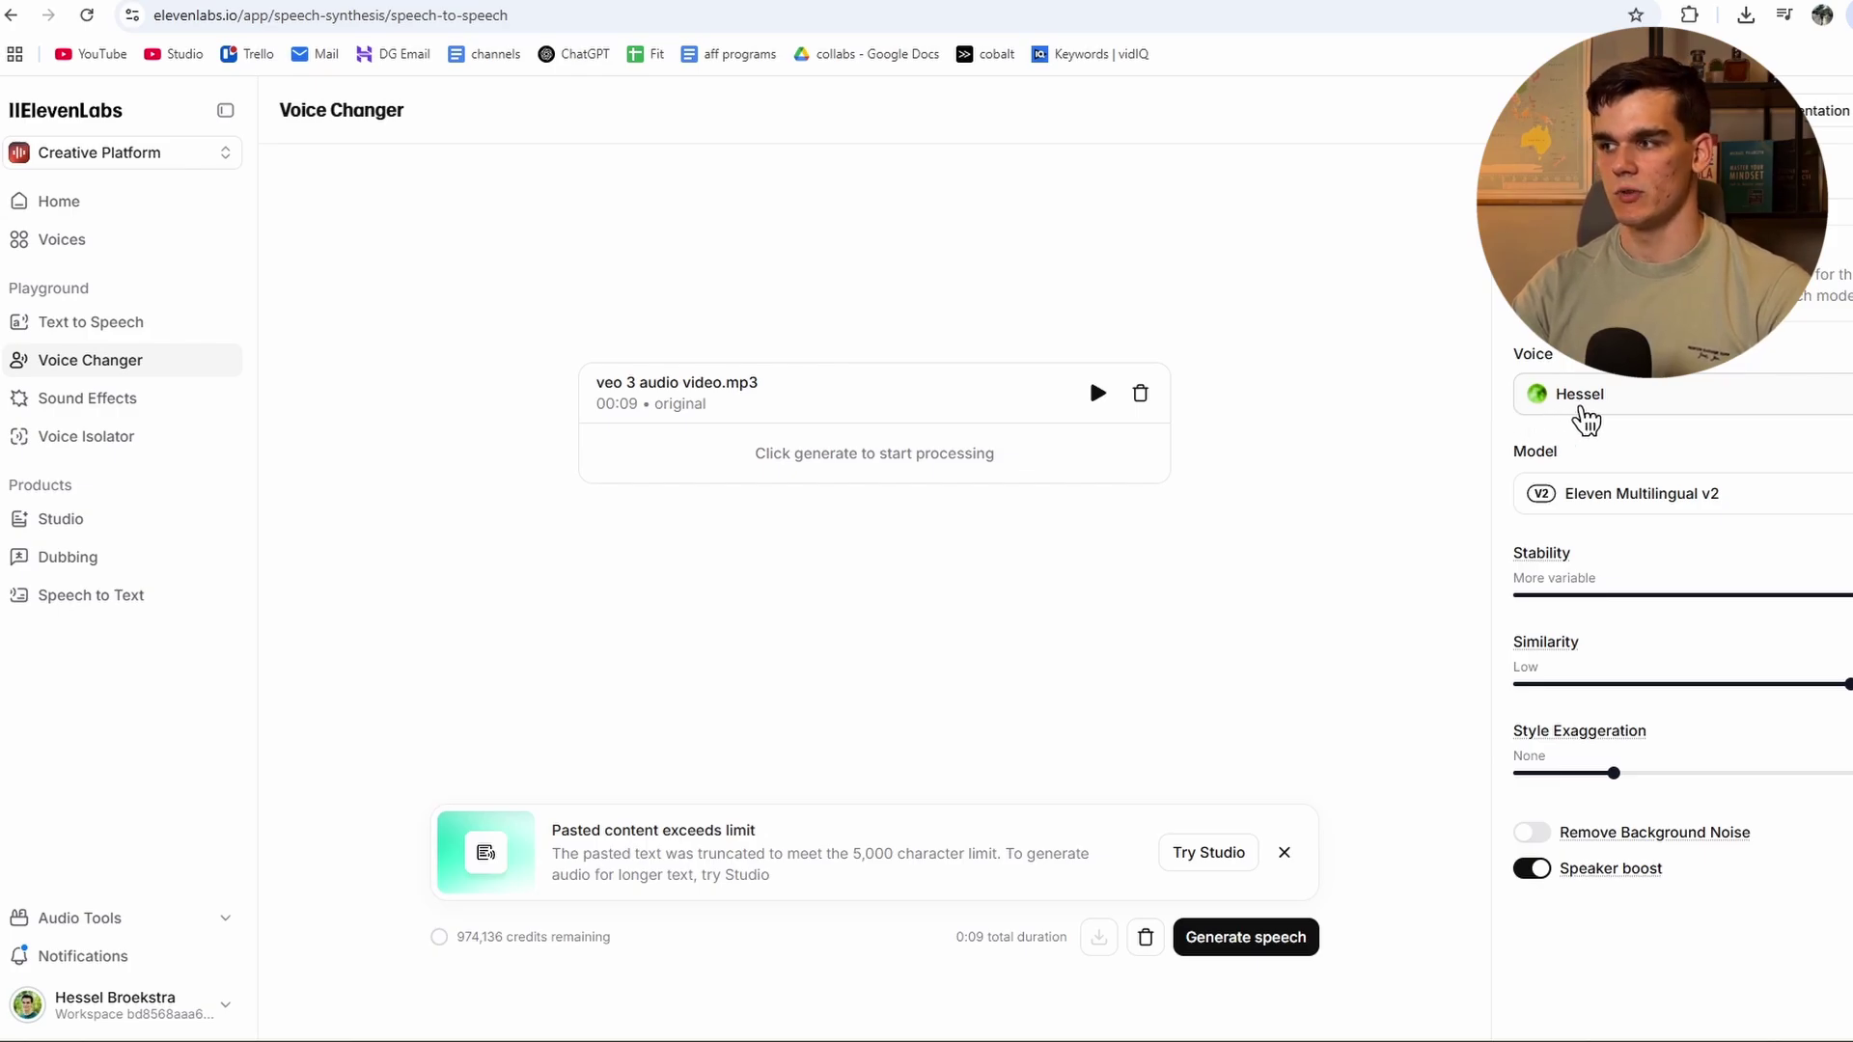
left_click(1594, 419)
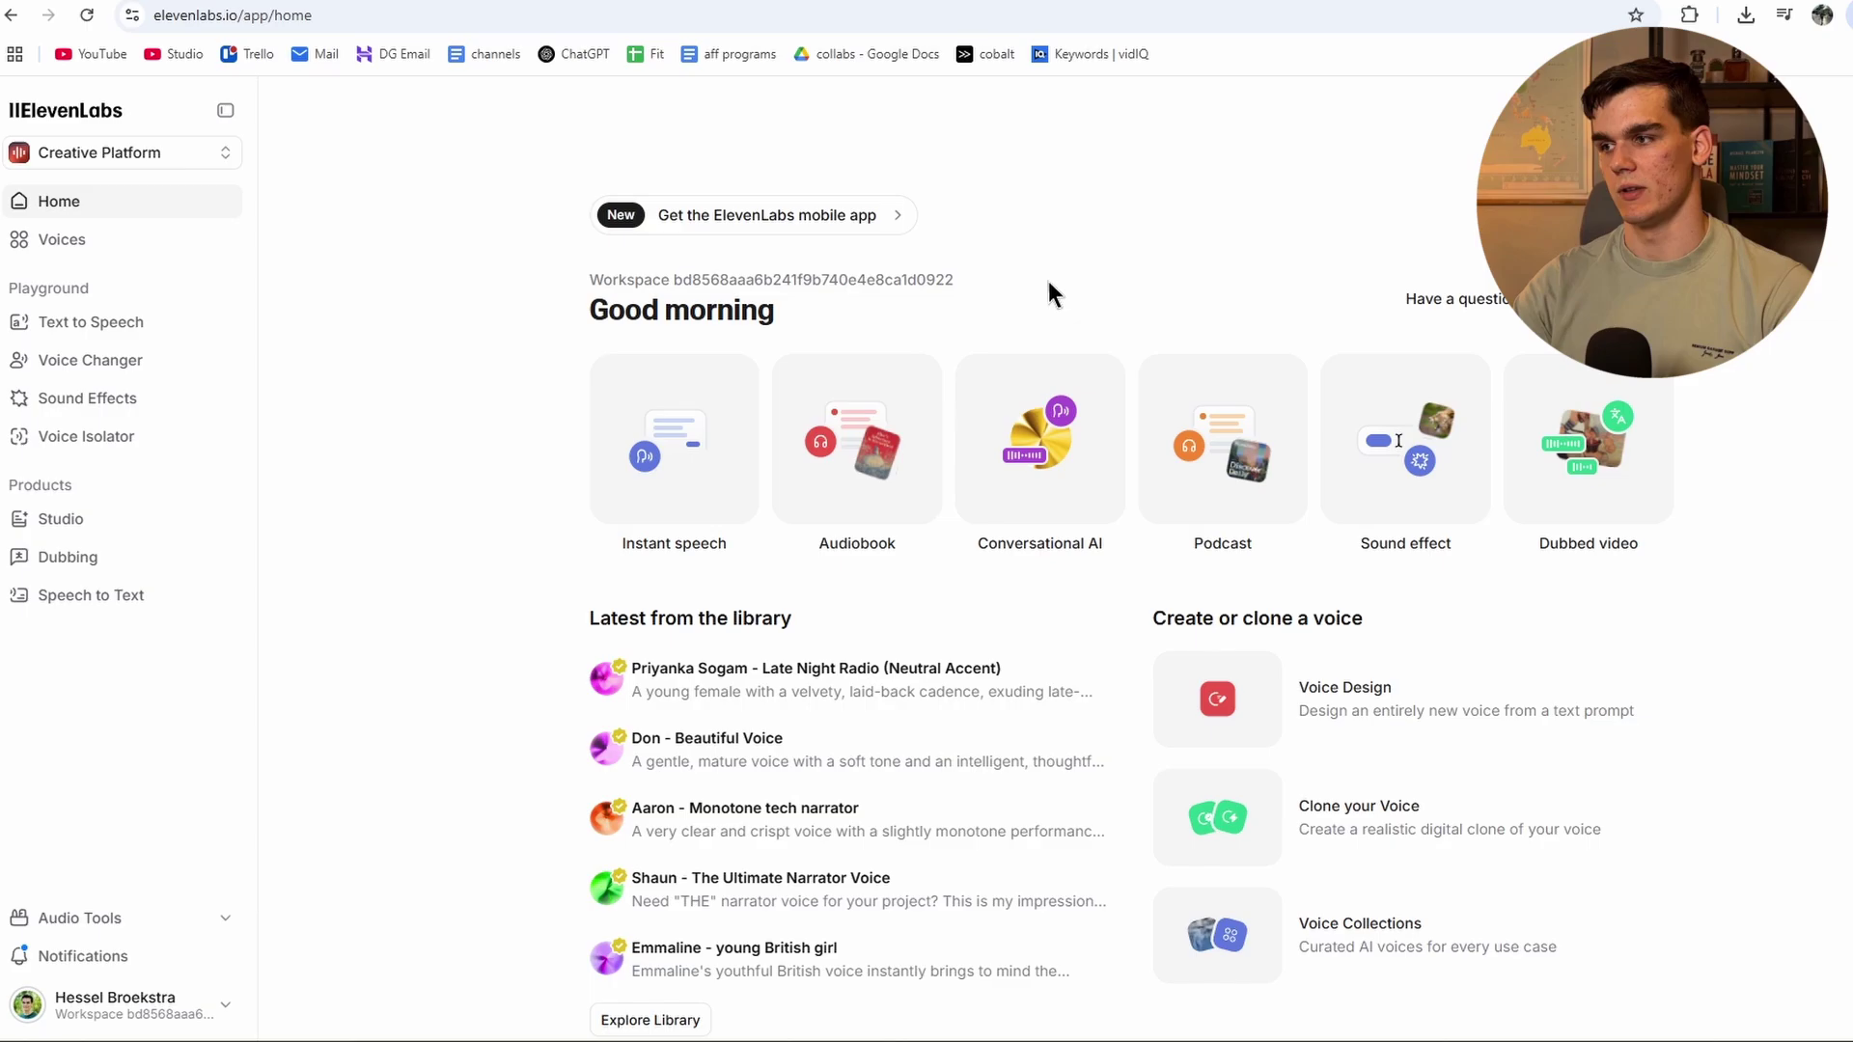
Start a new voice from the voice library's Create or Clone a Voice option
left_click(93, 246)
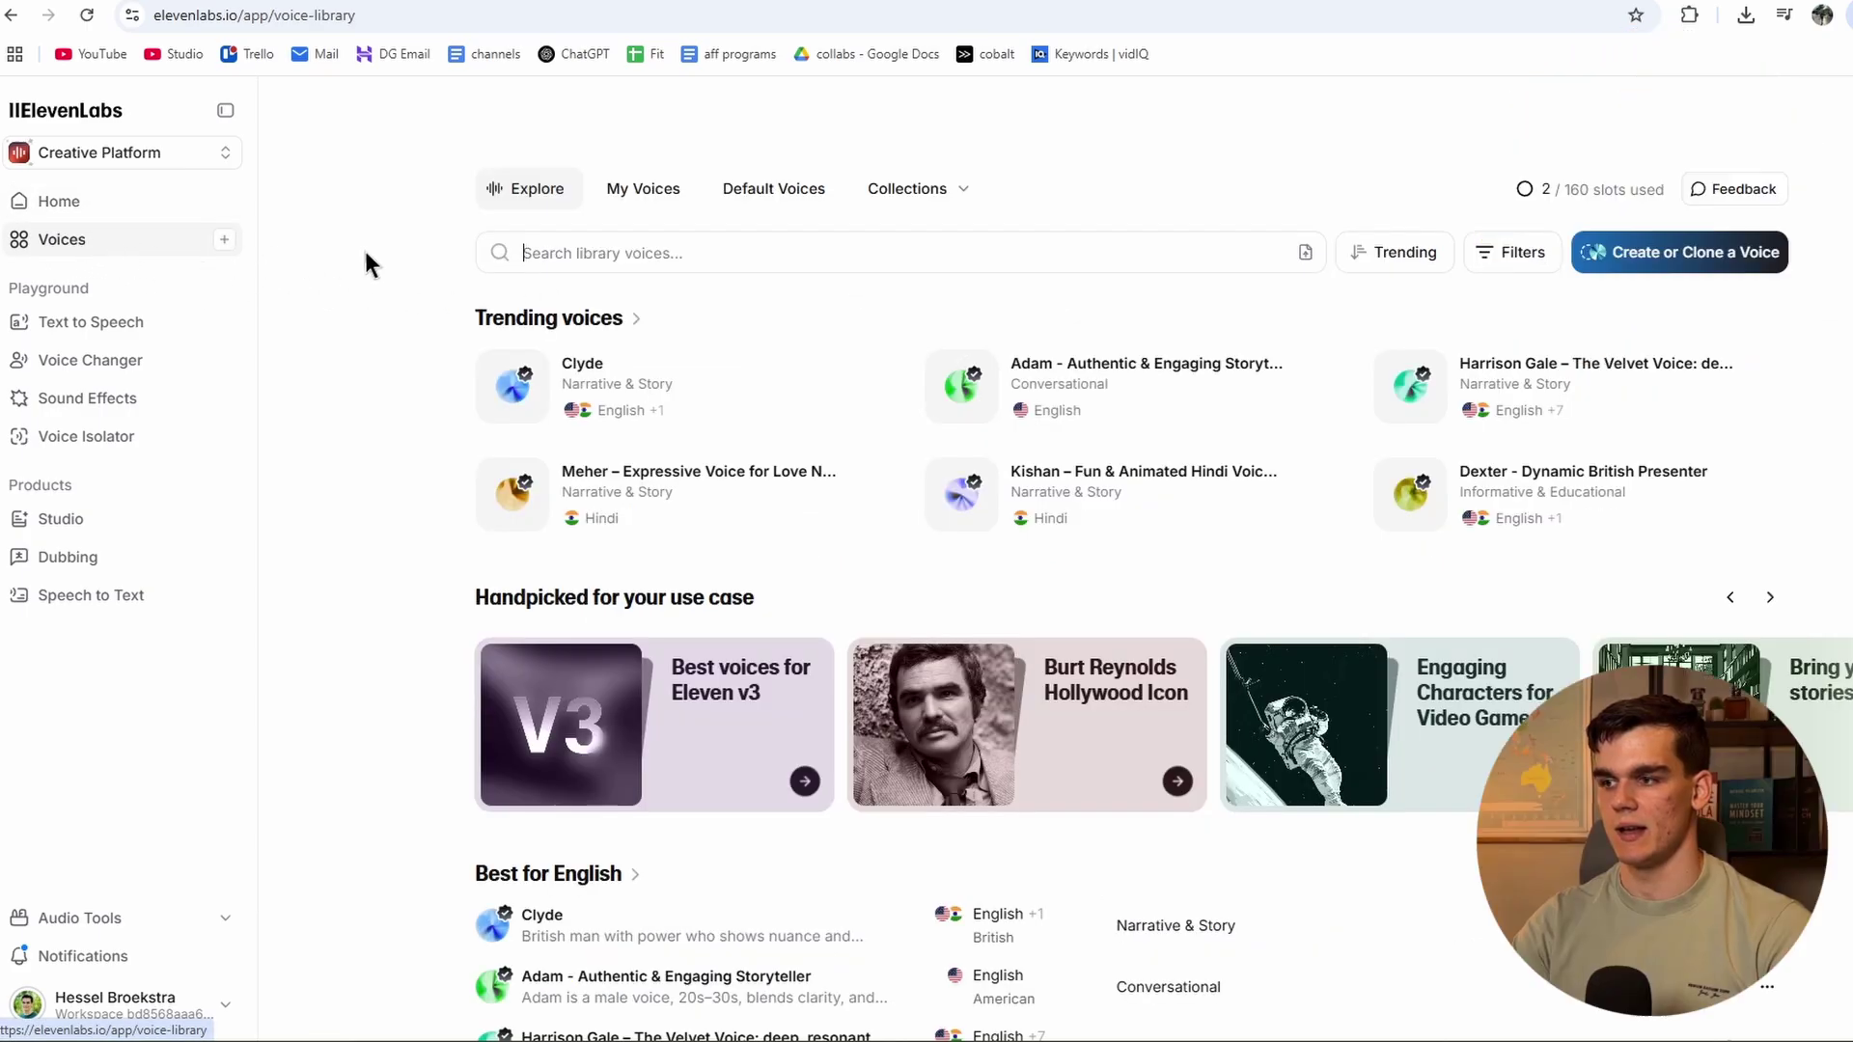
left_click(1709, 285)
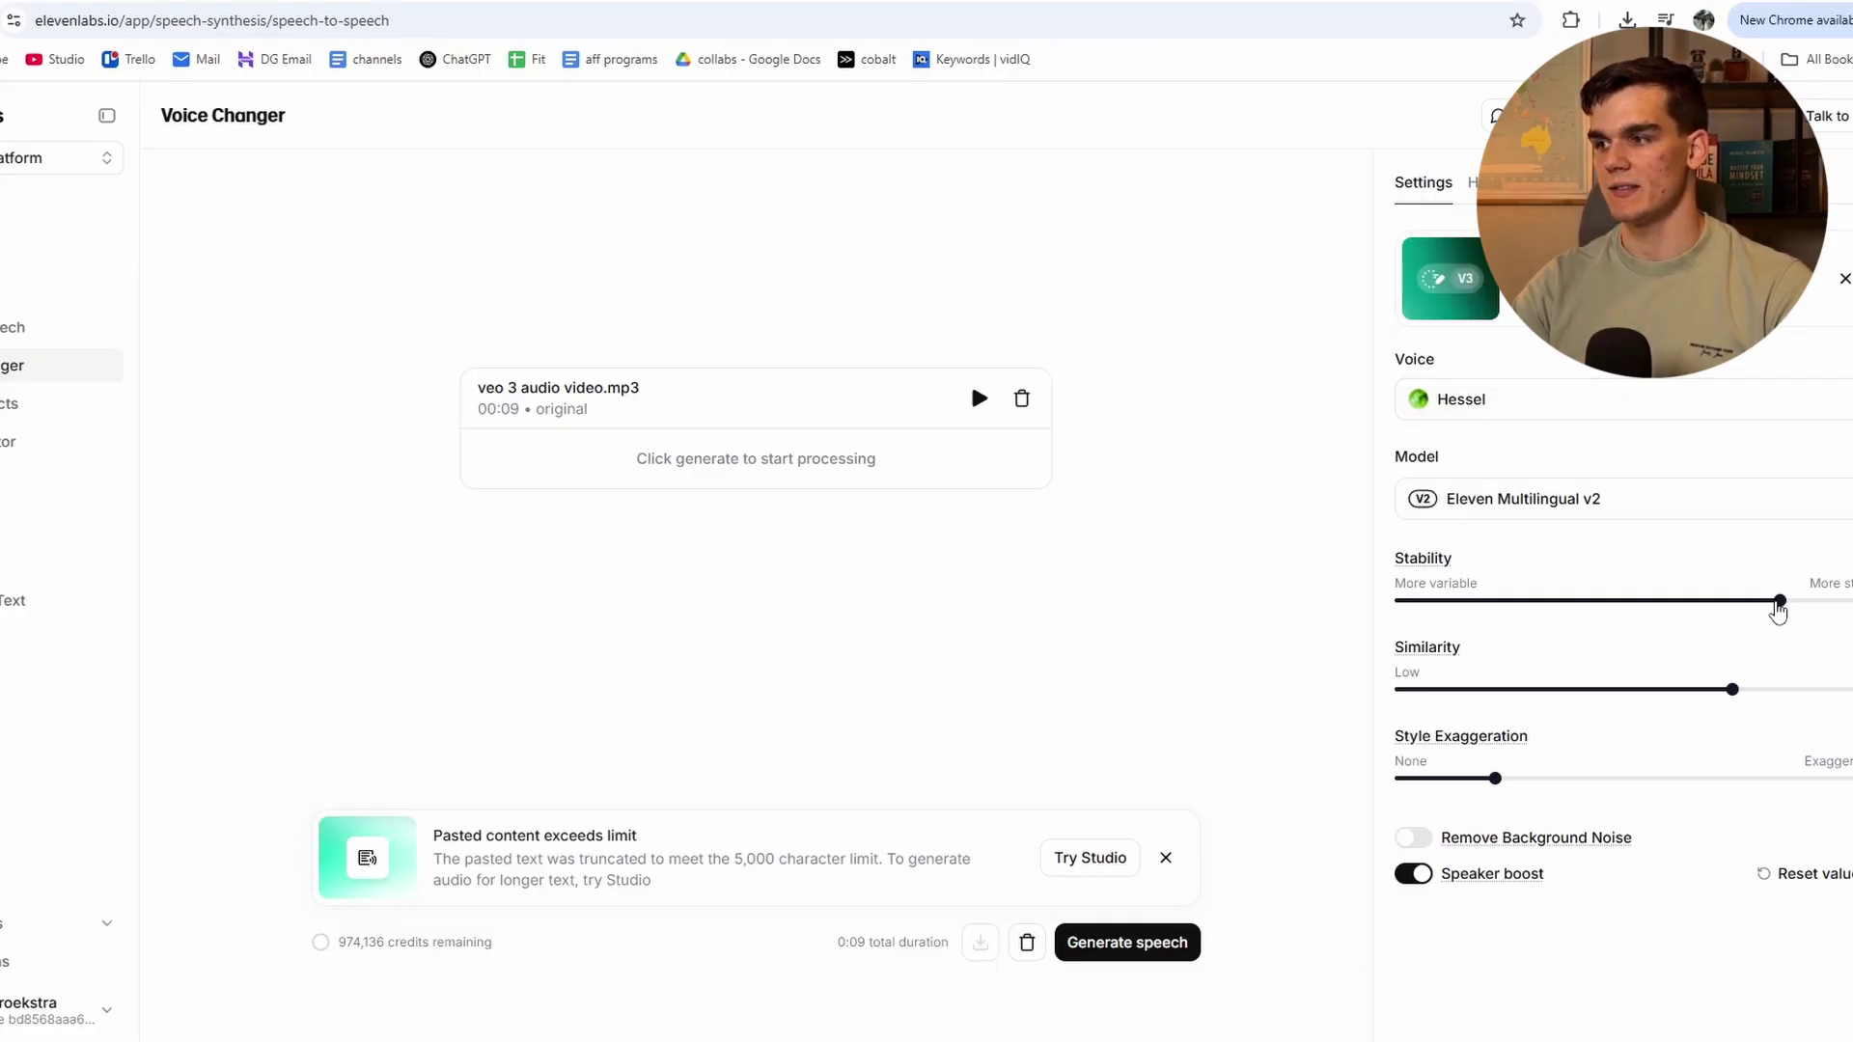
Convert the Veo audio into the cloned voice, play the 00:09 result and download it
mouse_move(1733, 689)
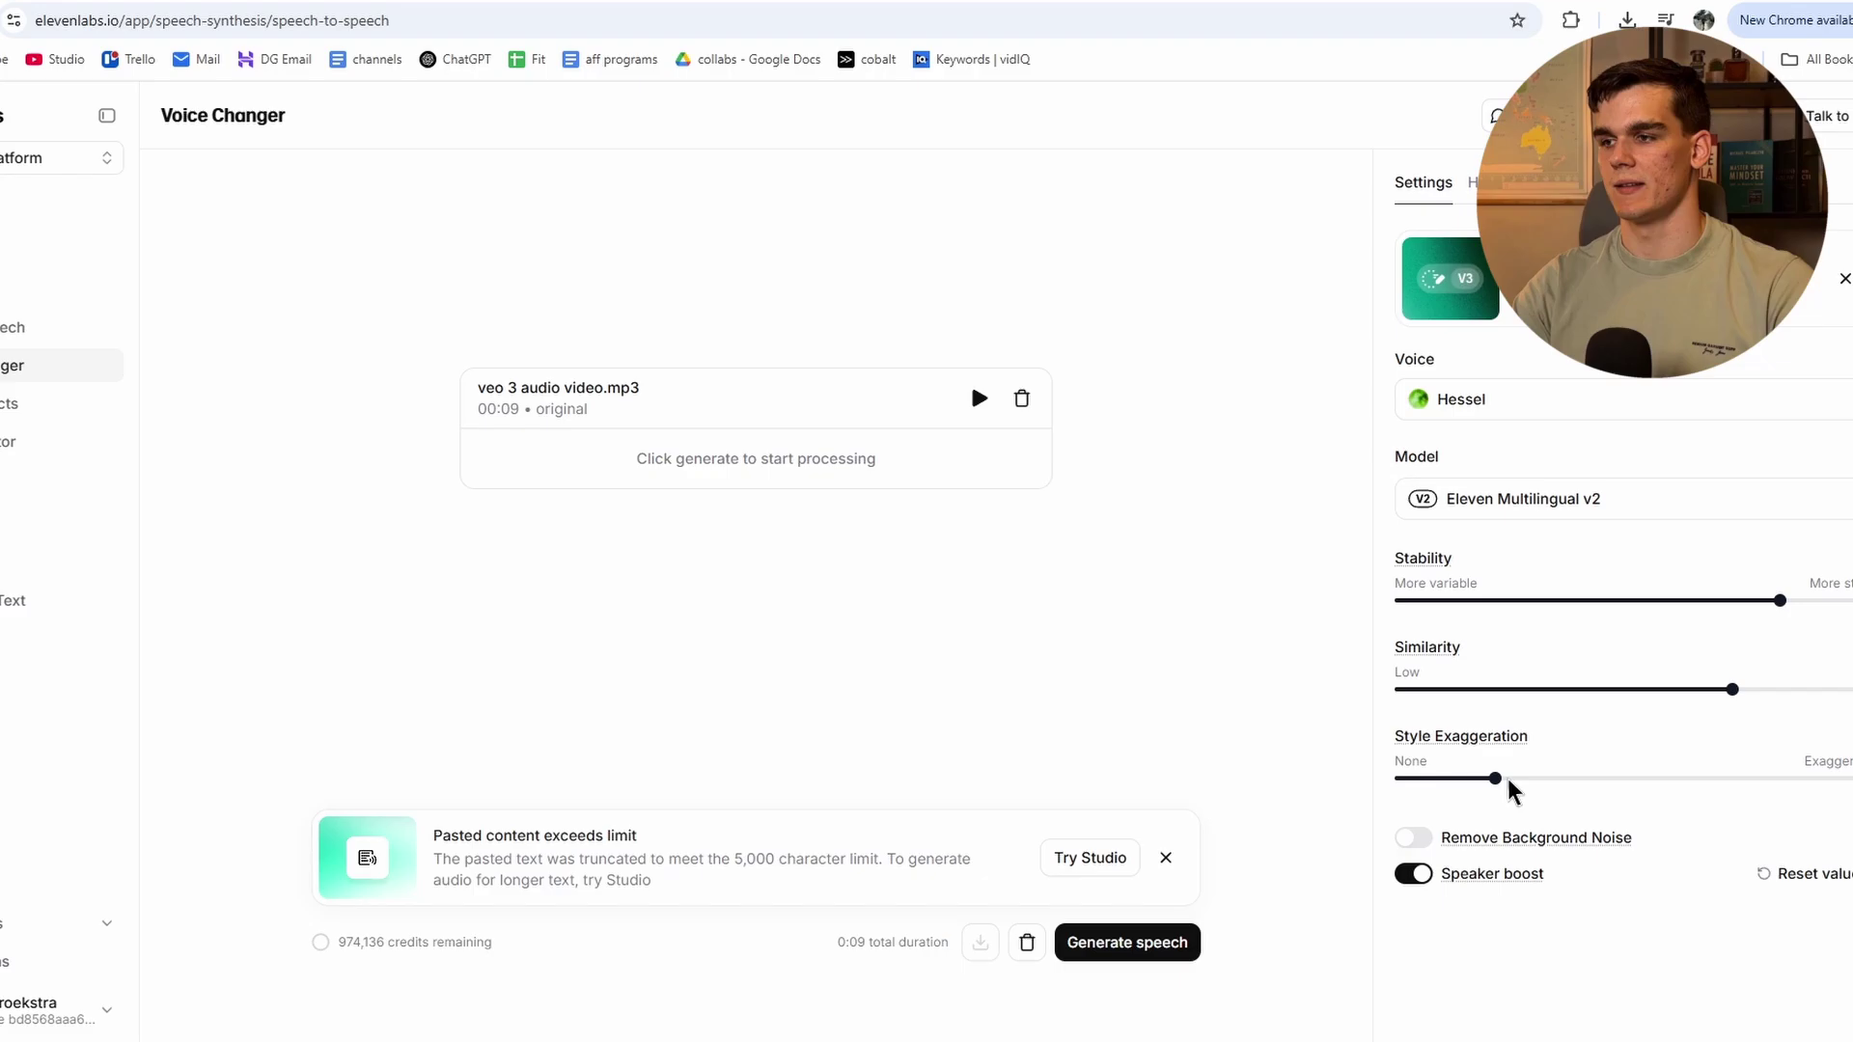
left_click(1150, 961)
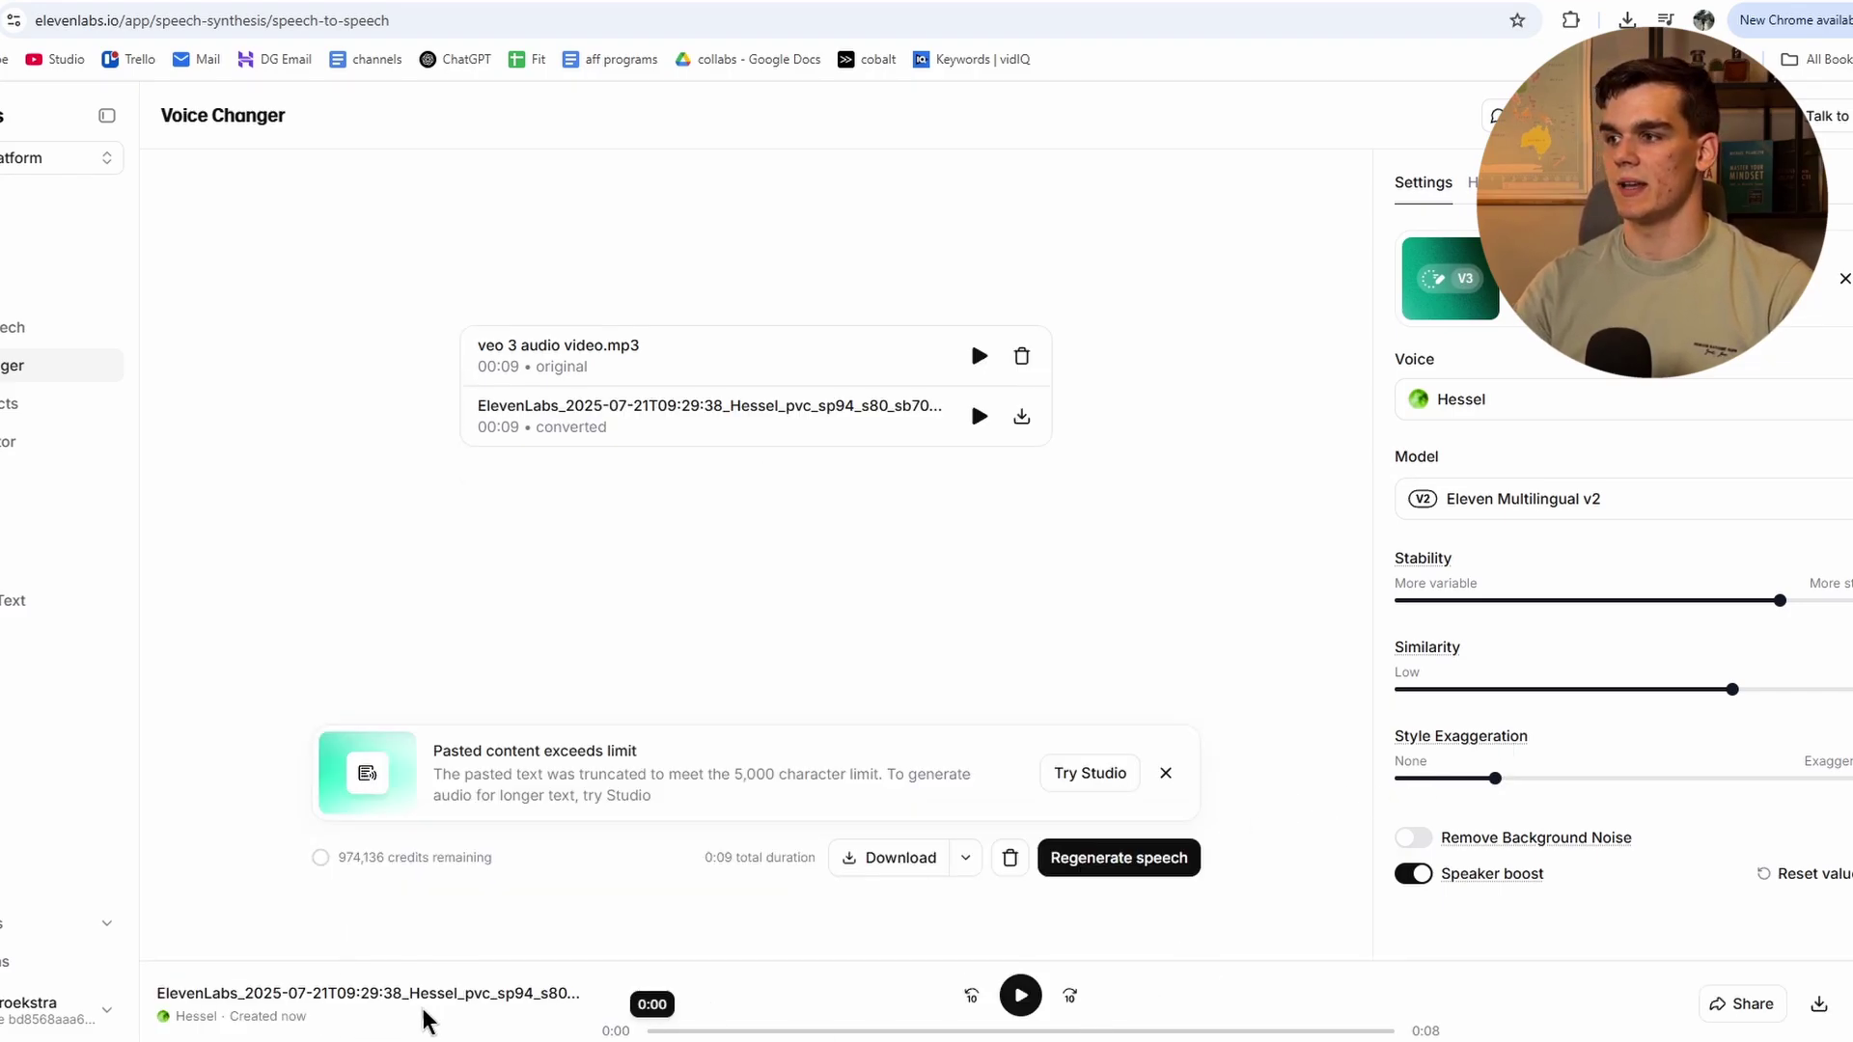
left_click(1020, 995)
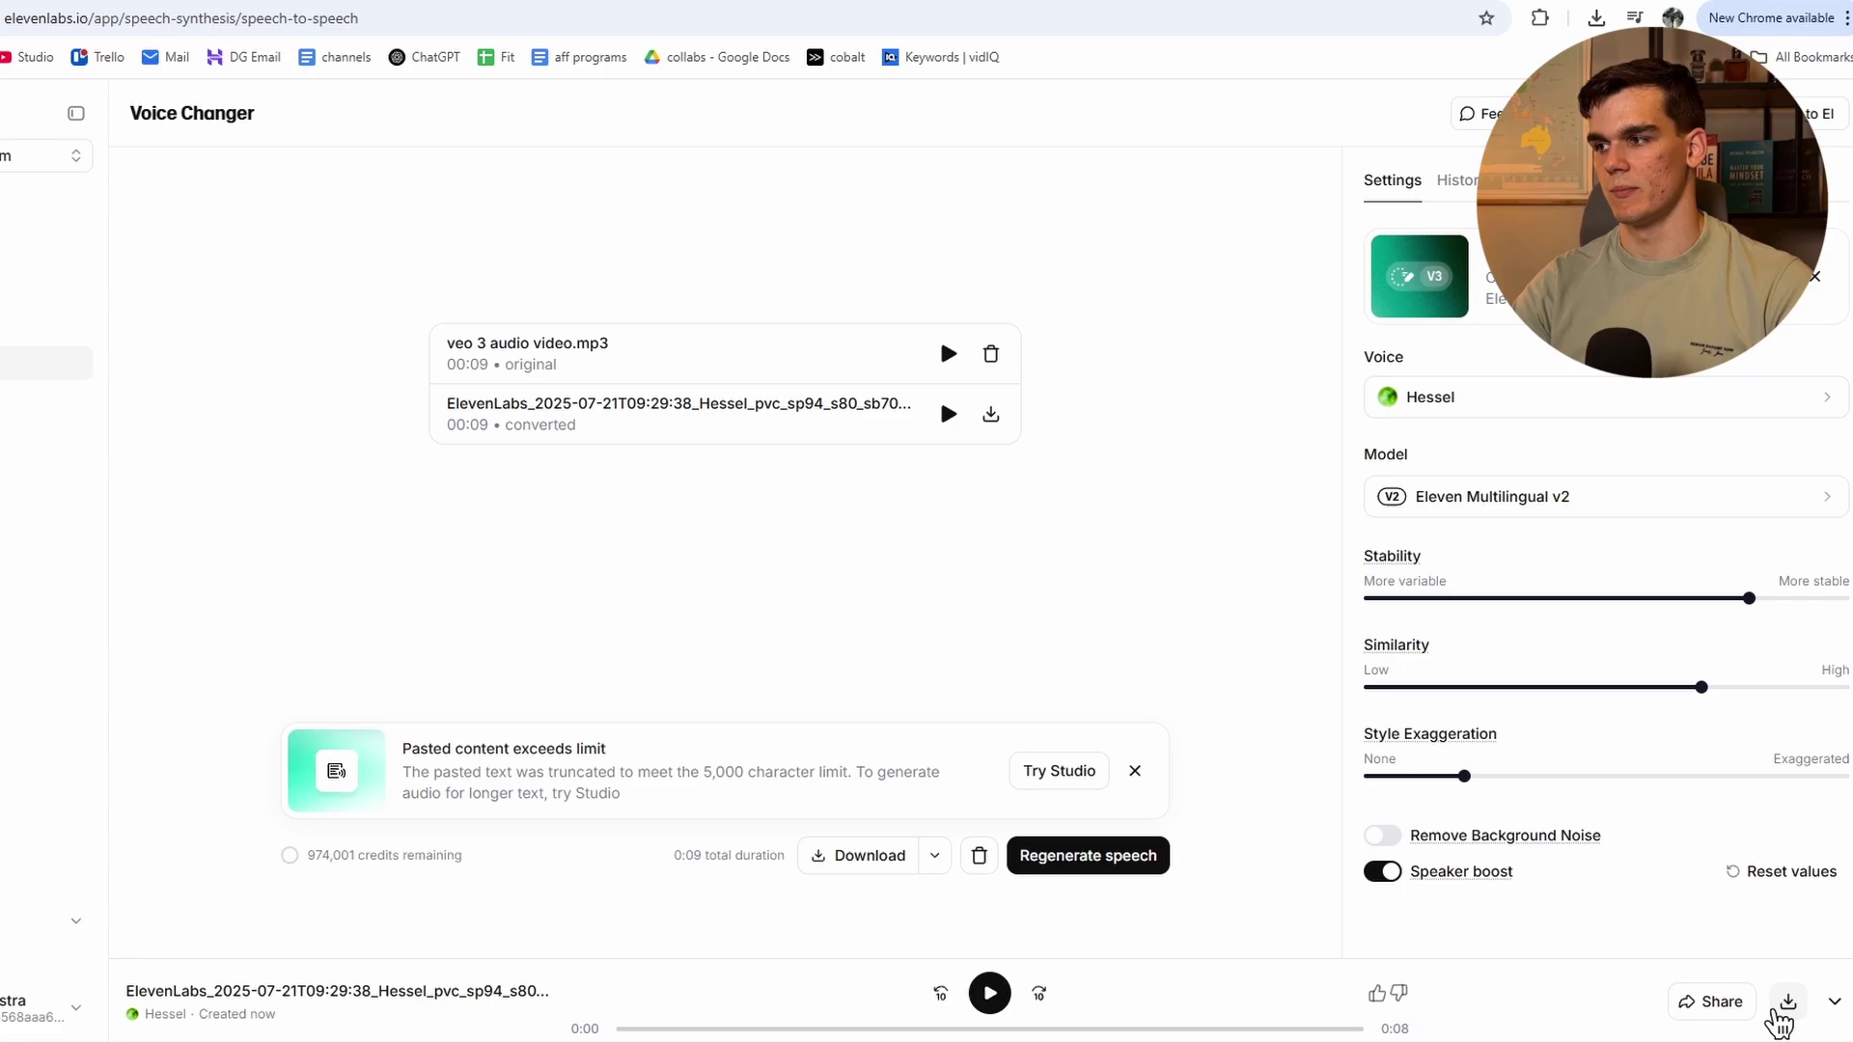
left_click(1774, 1001)
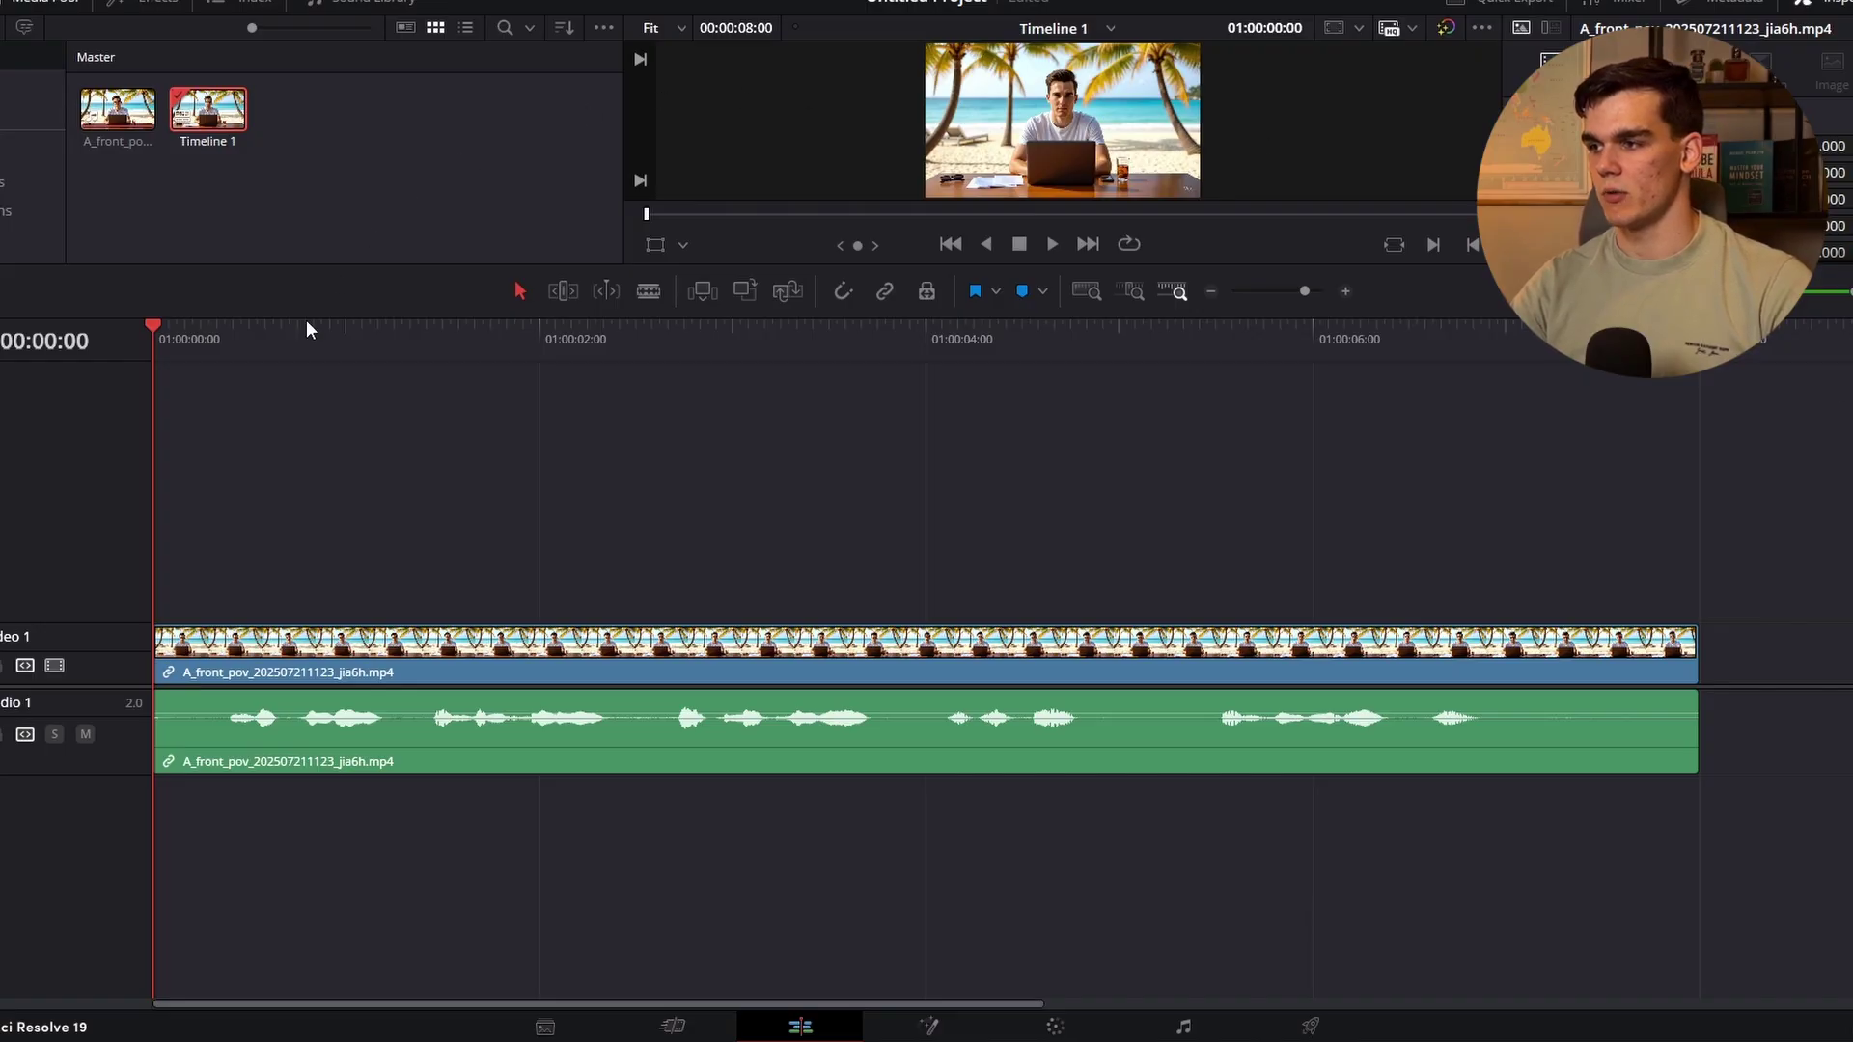
Replace the original Audio 1 clip with the ElevenLabs MP3 at the timeline start and play it
left_click(575, 740, "alt")
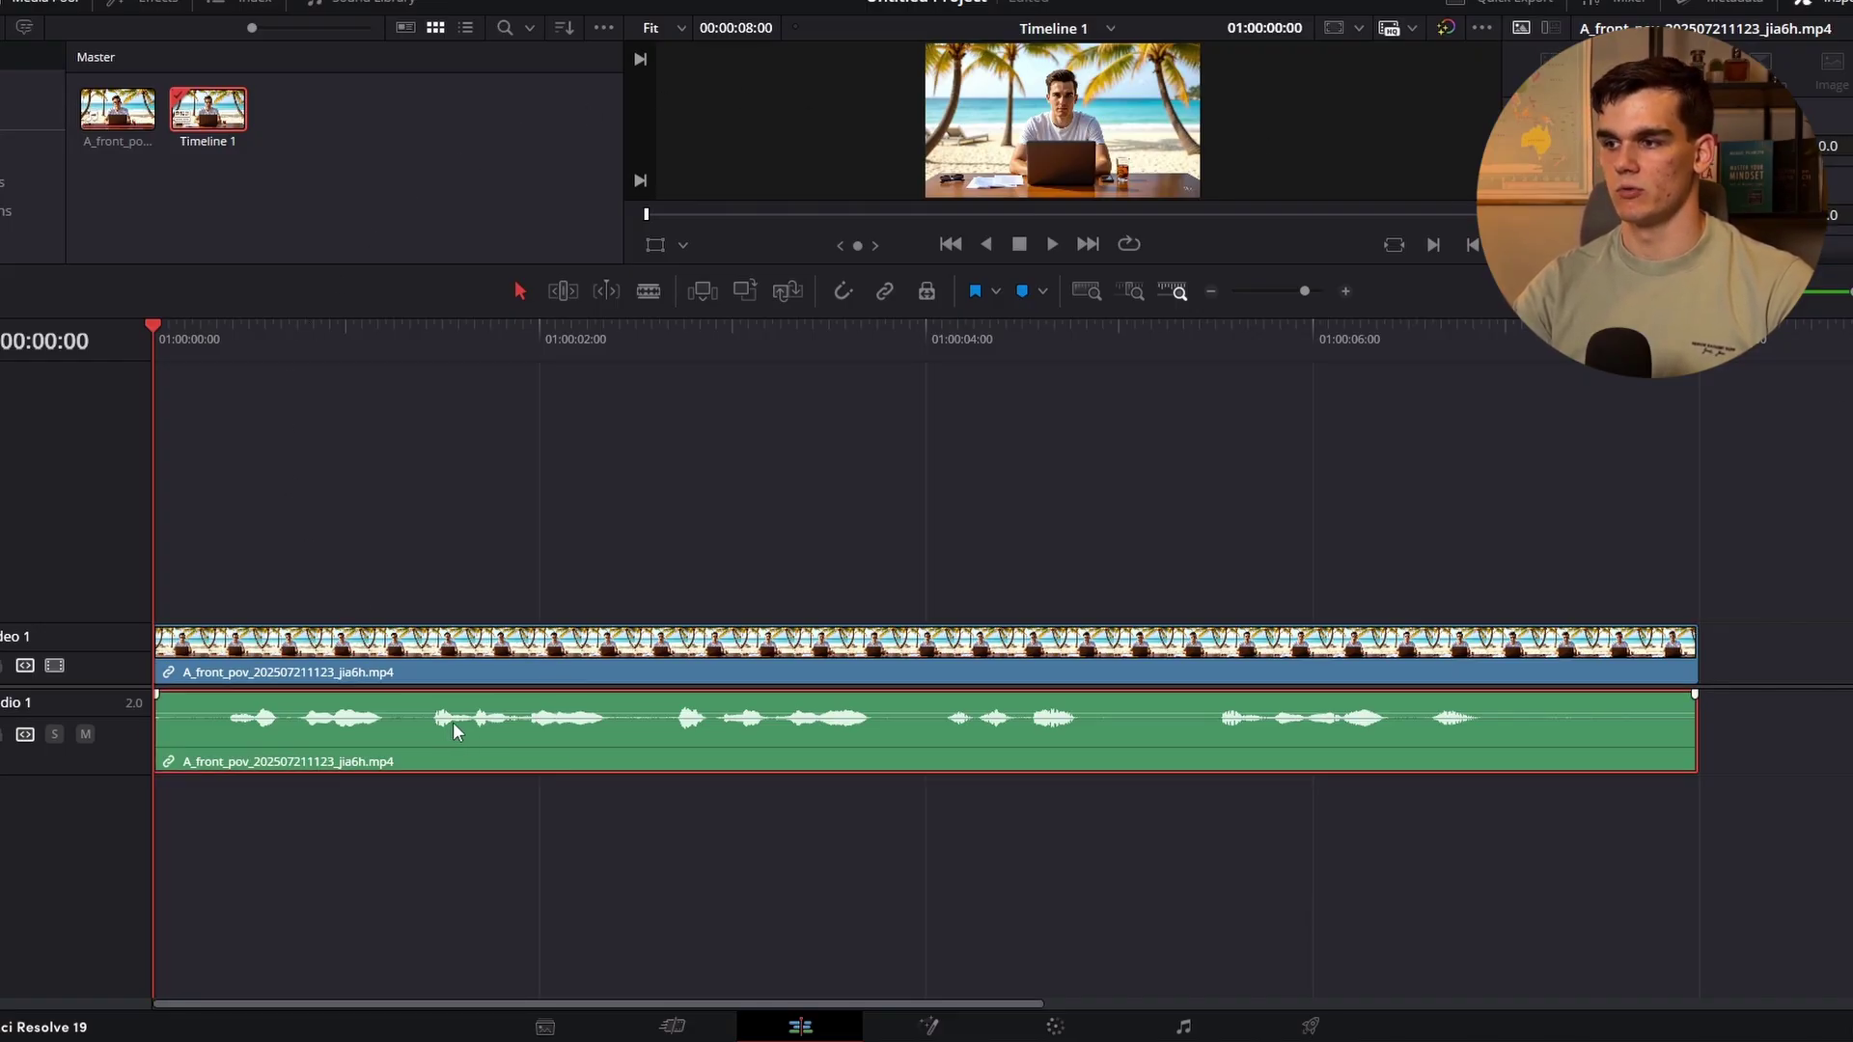
key("Delete")
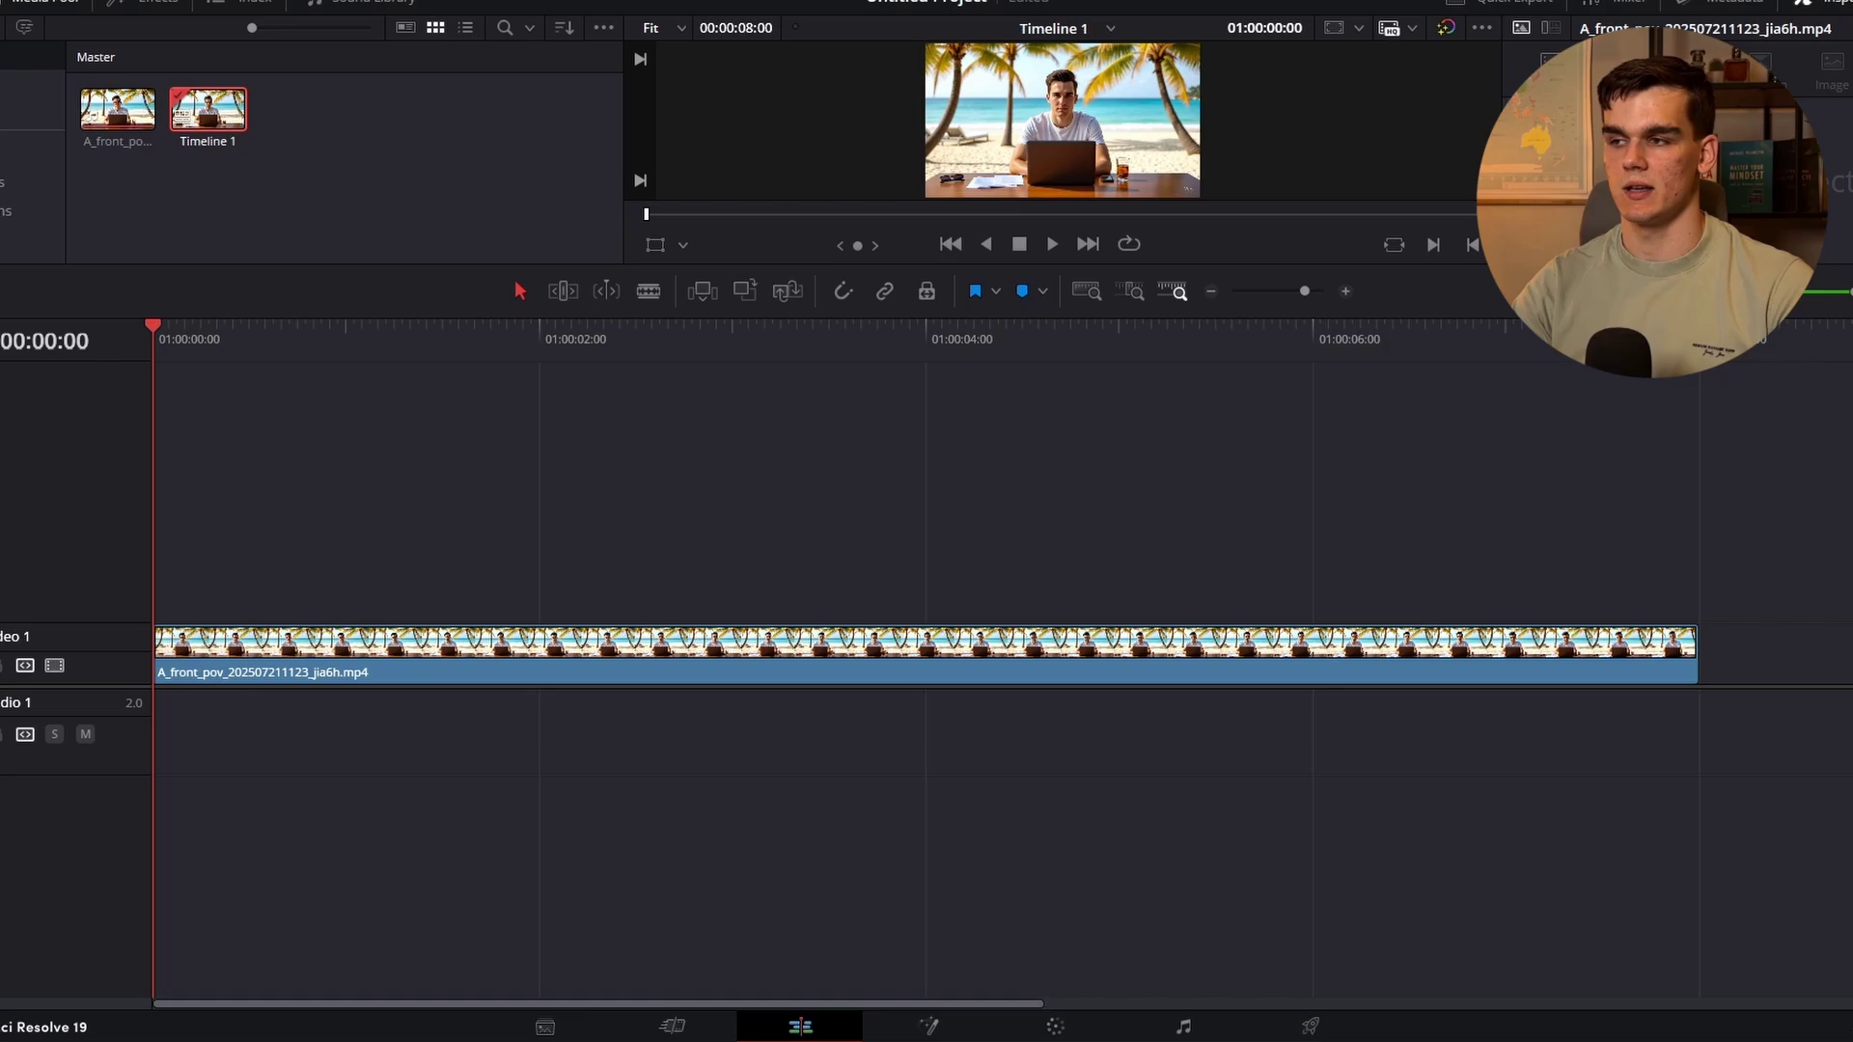
left_click_drag(844, 724, 199, 749)
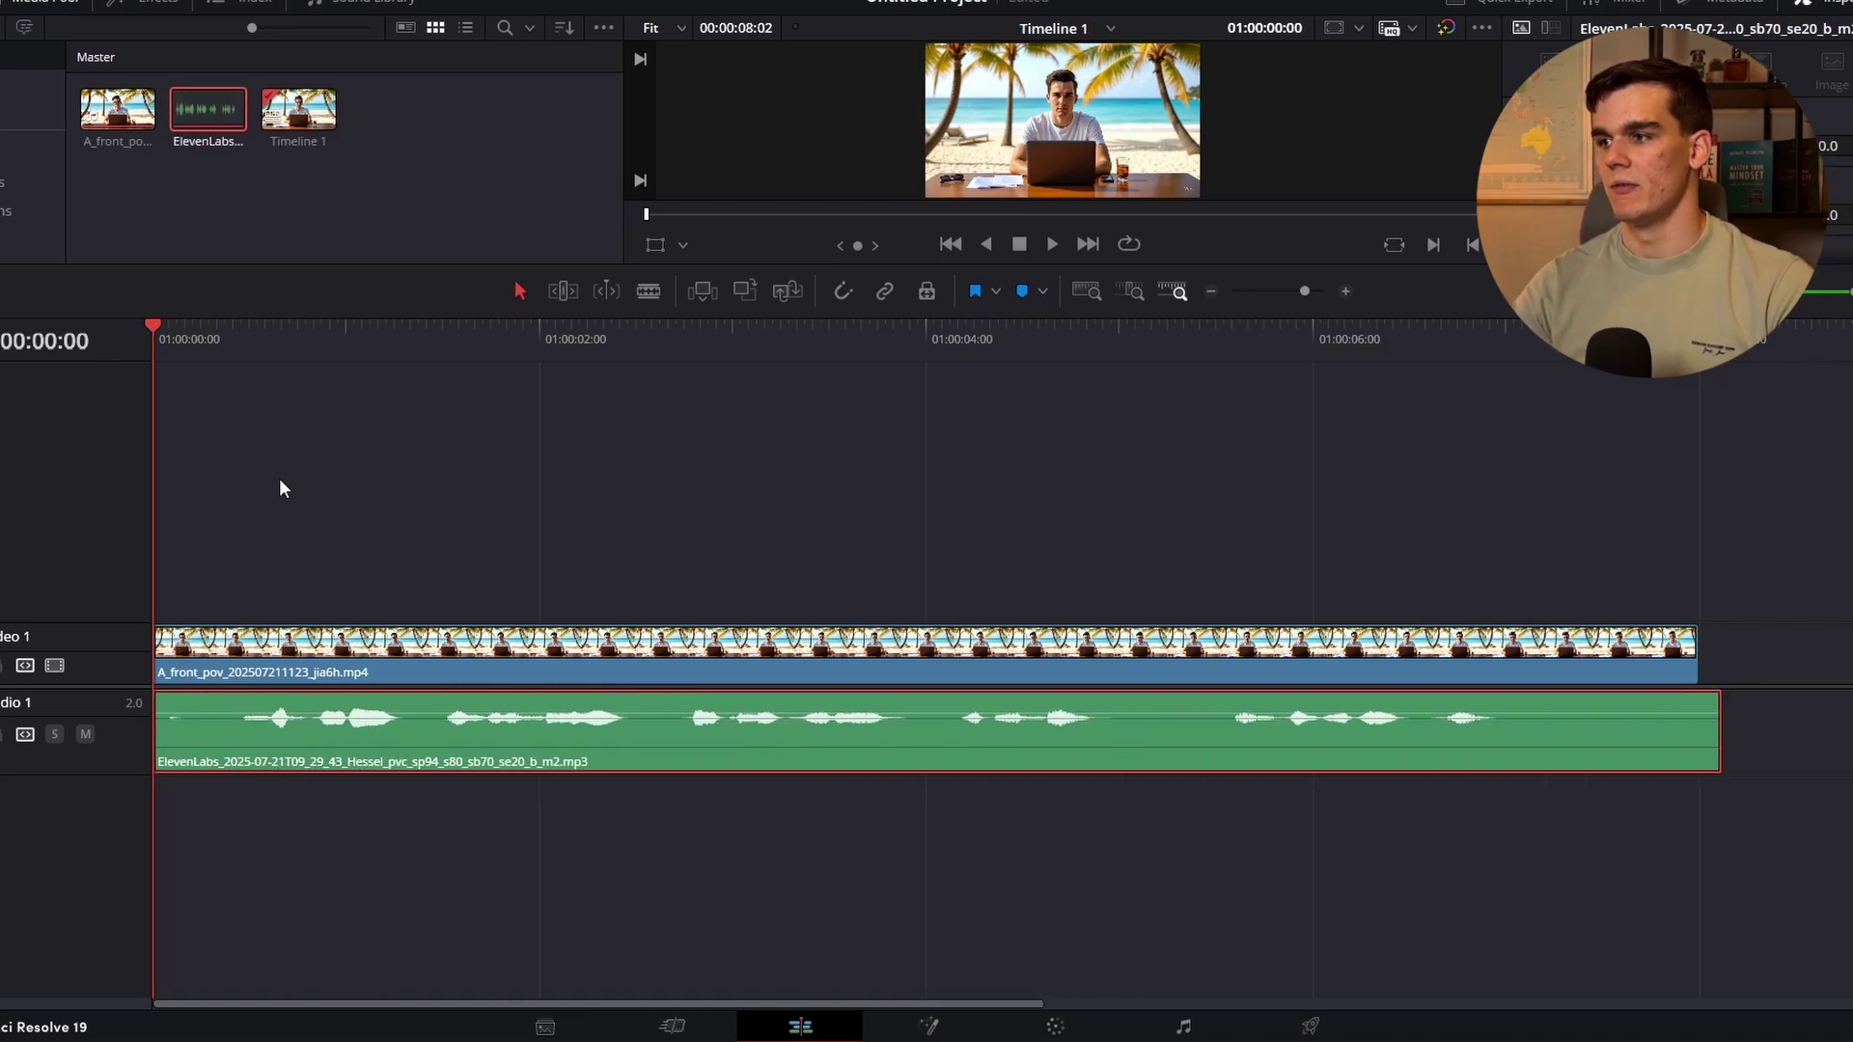
key("space")
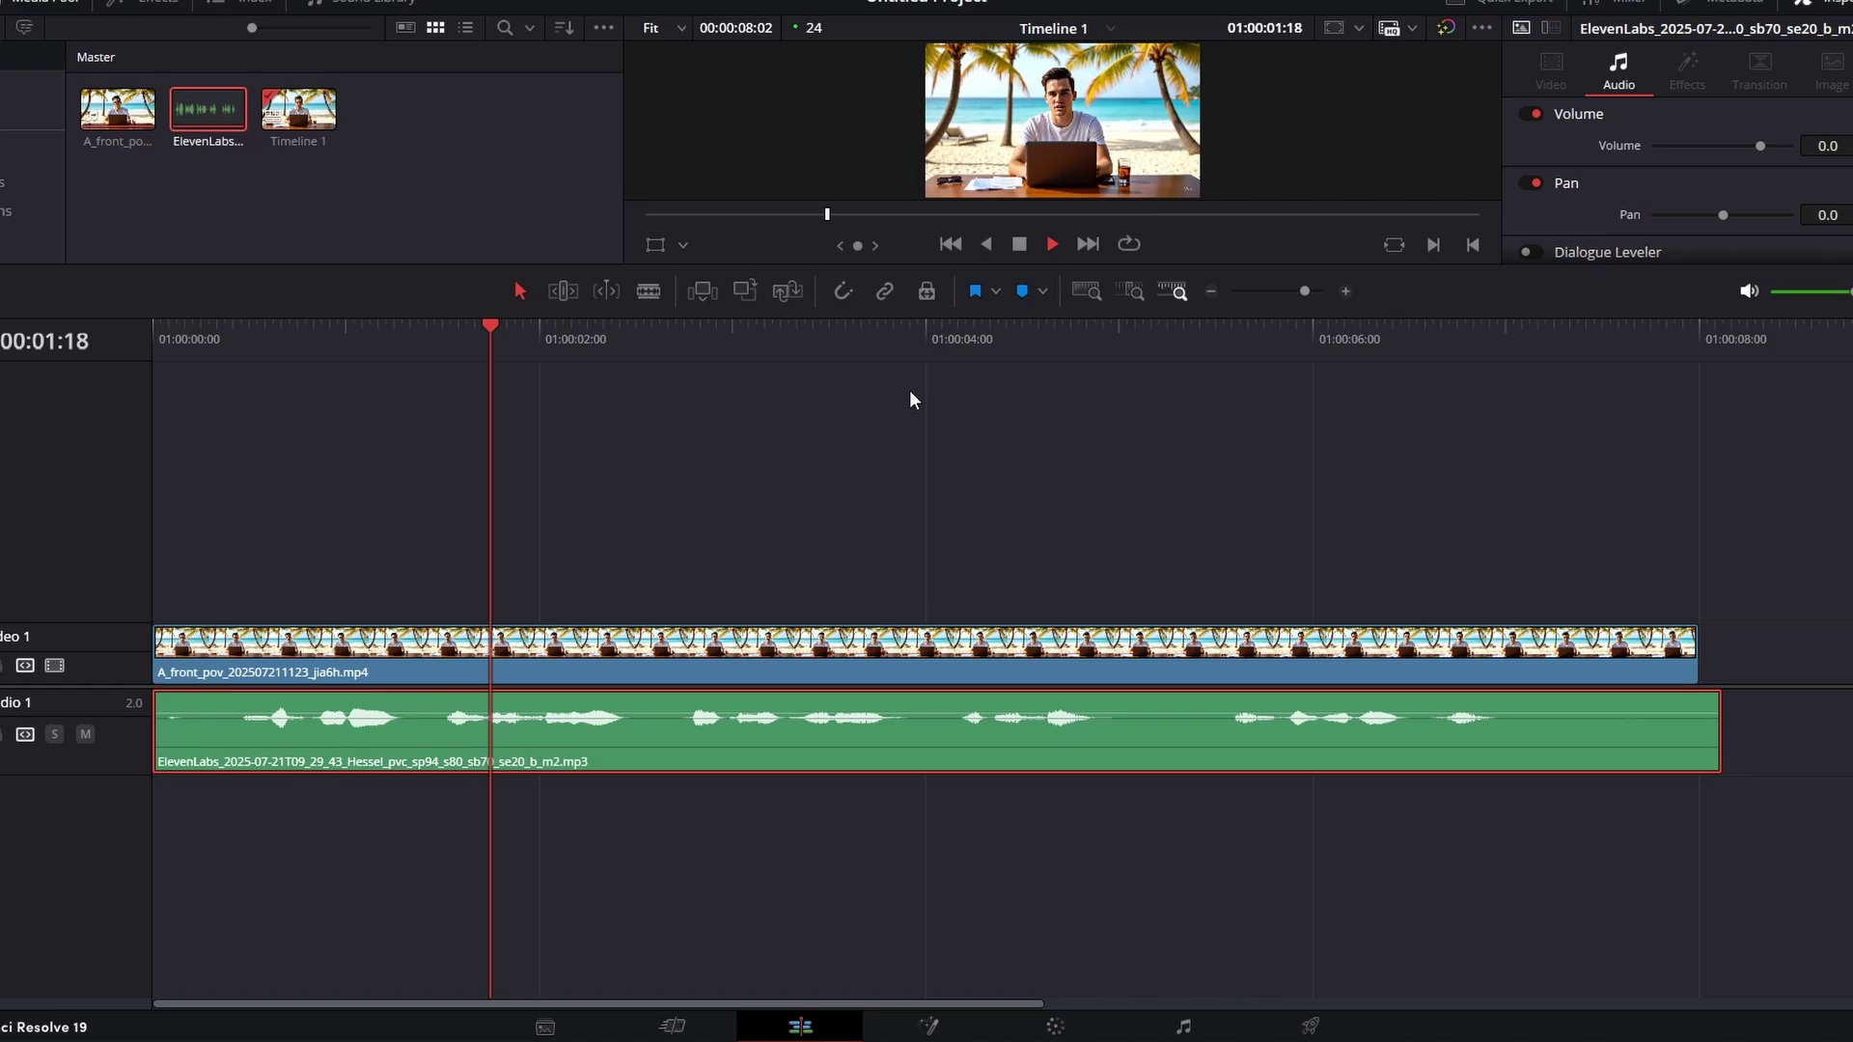